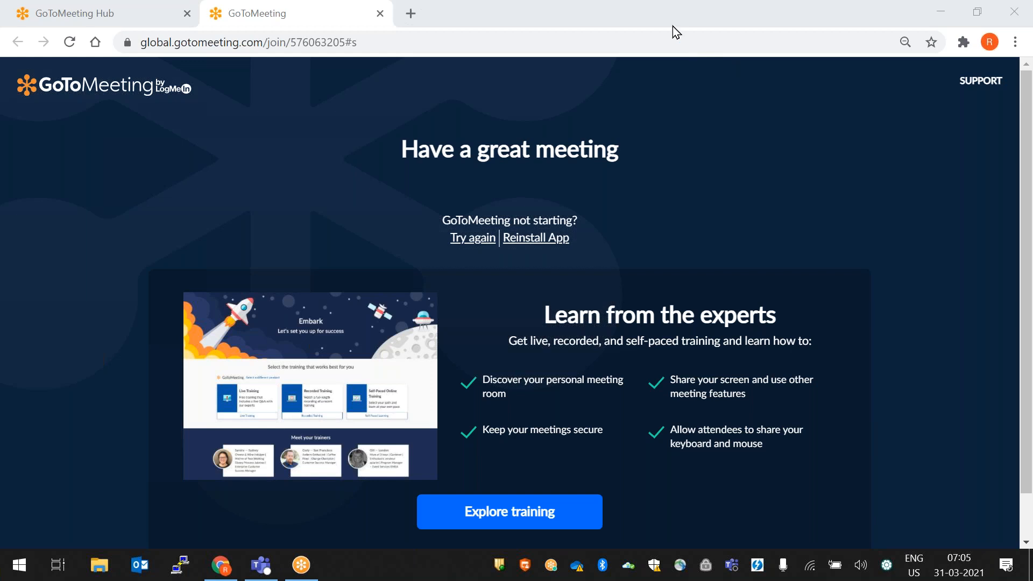
- Search Windows for 'paint' and launch the Paint app
right_click(20, 565)
click(91, 470)
text(paint)
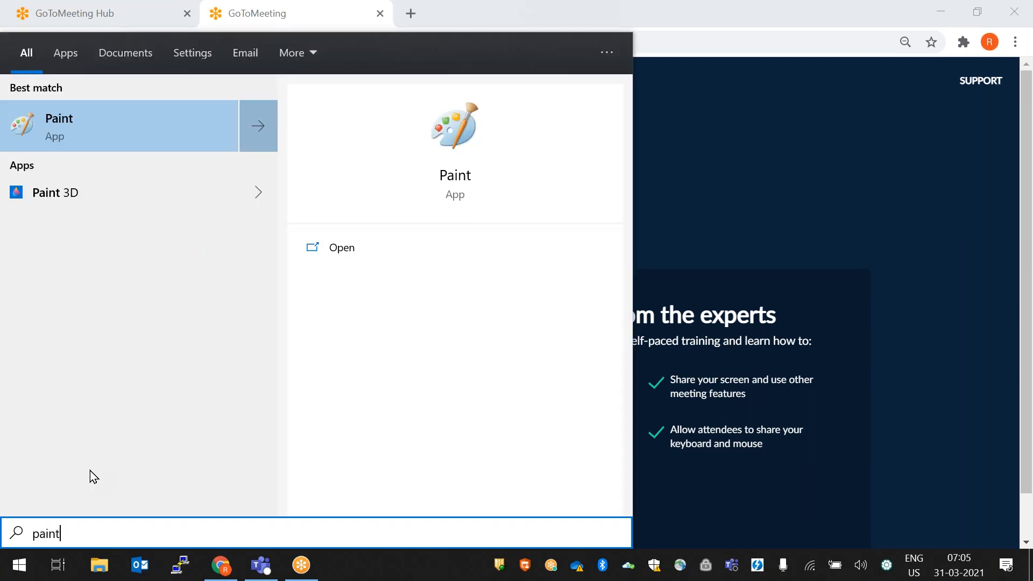
key(Return)
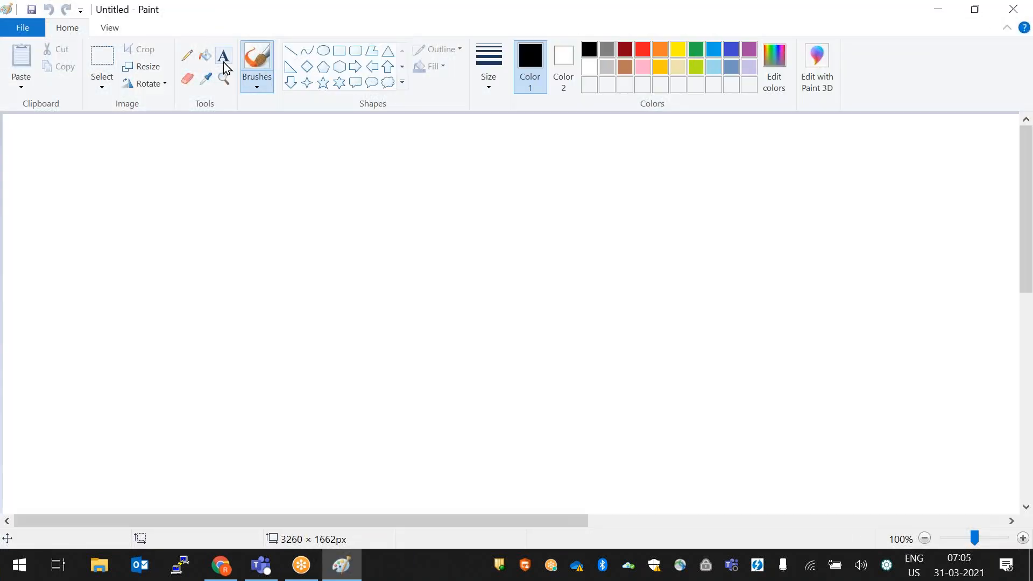
- Add the text 'EC2 (Elastic Compute Cloud):' near the canvas top-left, underlined with a row of equals signs
click(224, 63)
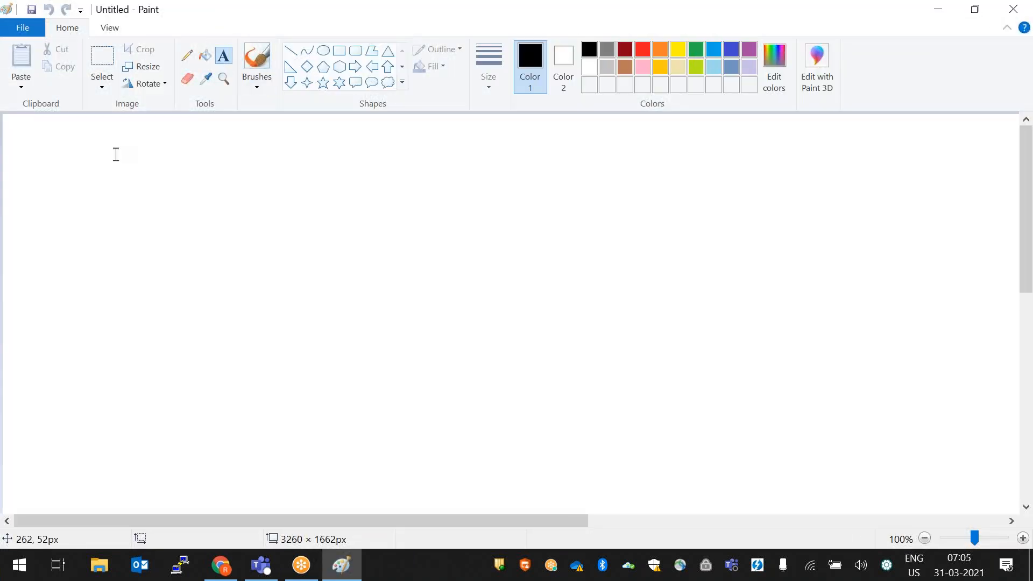
drag(38, 125, 273, 171)
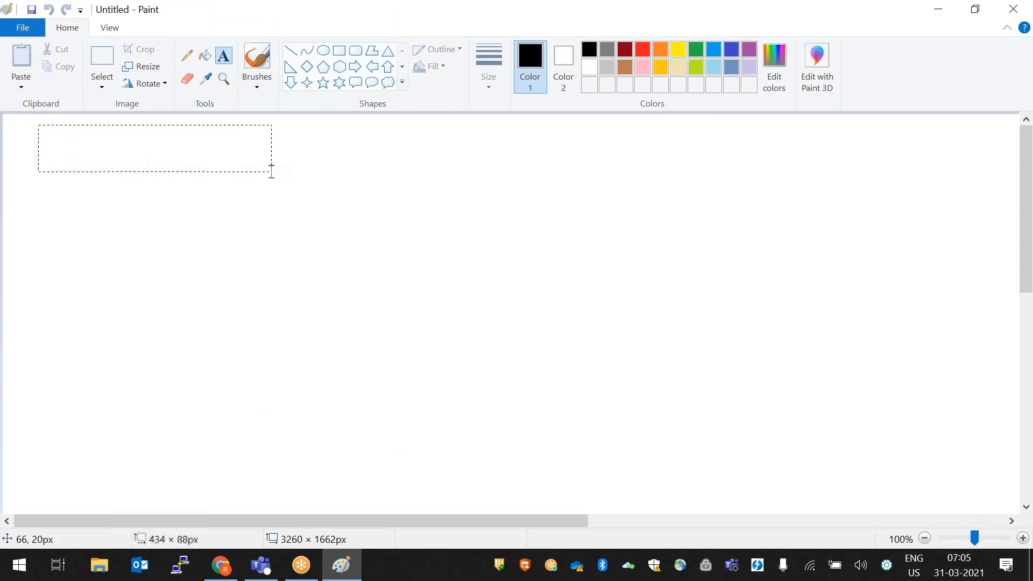
text(EC2 ()
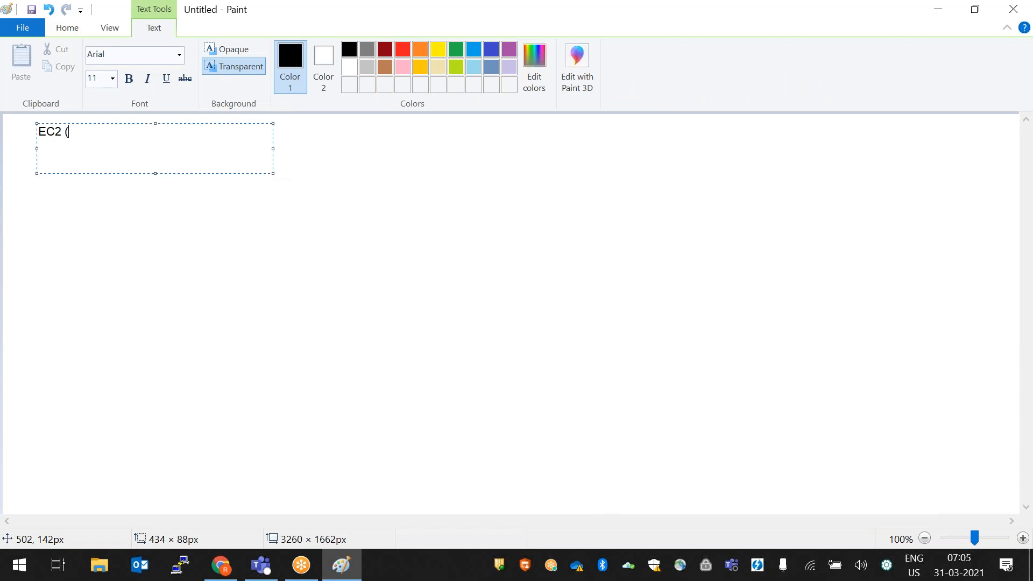
text(Elastic Compute Clo)
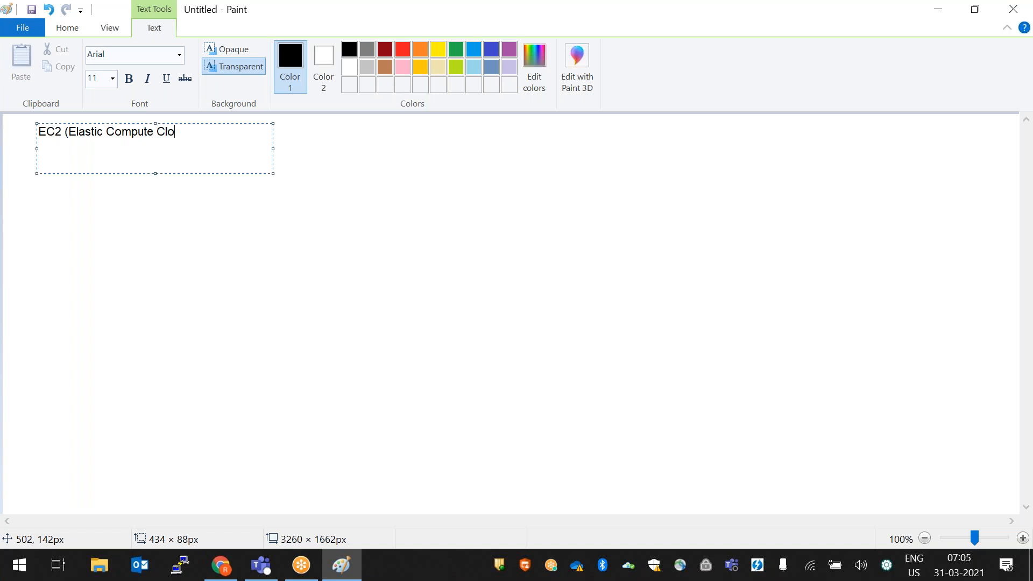
text(ud):)
key(Return)
text(======================)
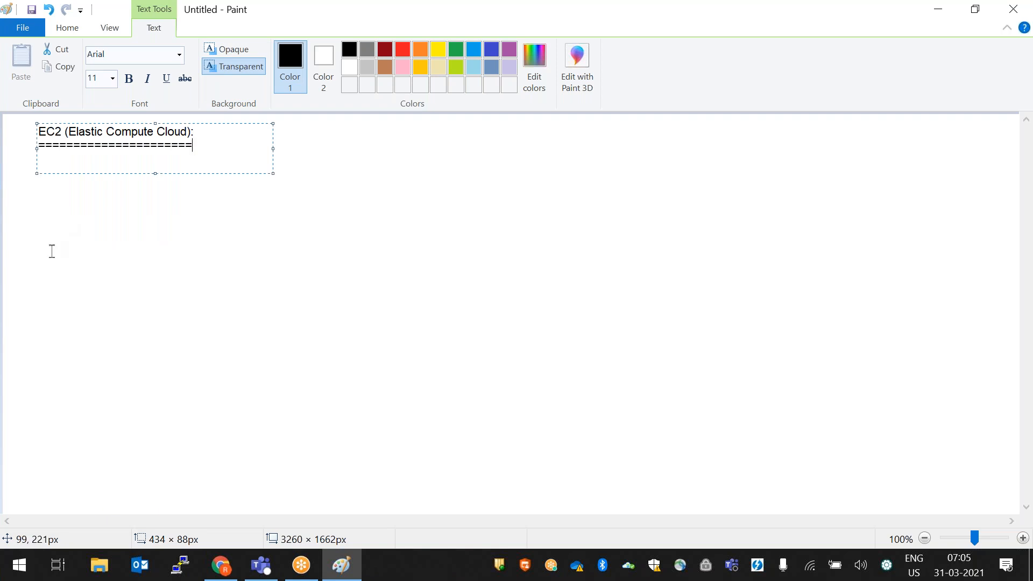
click(156, 277)
click(224, 56)
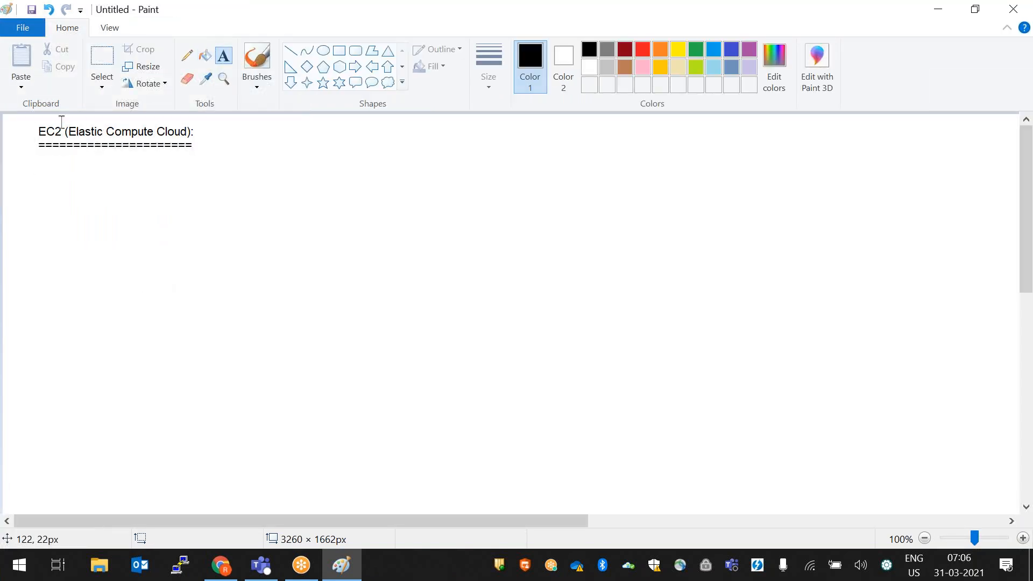
- Draw a new empty text box on the canvas near the EC2 heading
drag(32, 118, 203, 159)
scroll(196, 178, up, 1)
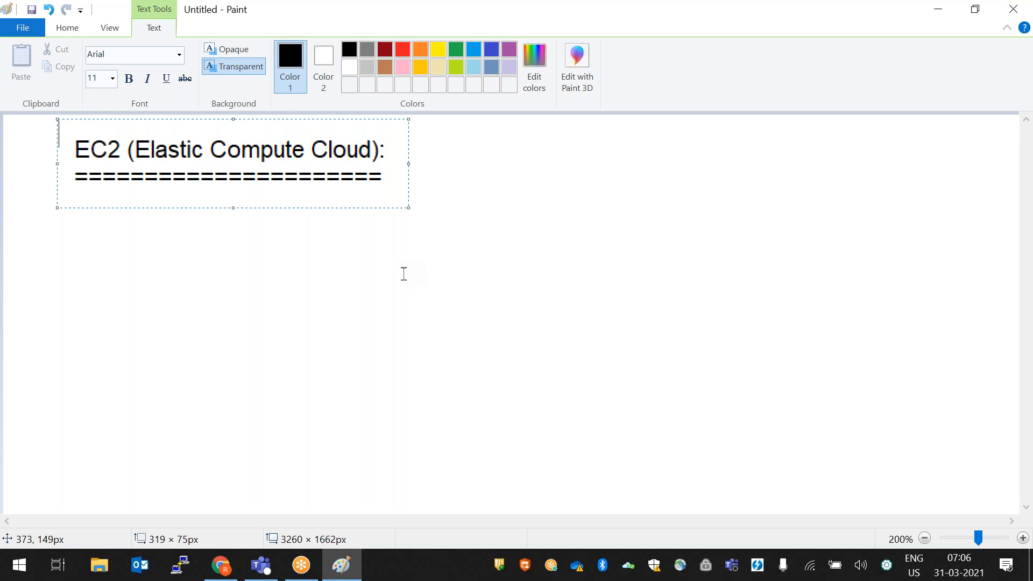
- Close the empty text box without adding text, leaving only the EC2 heading
drag(221, 146, 278, 145)
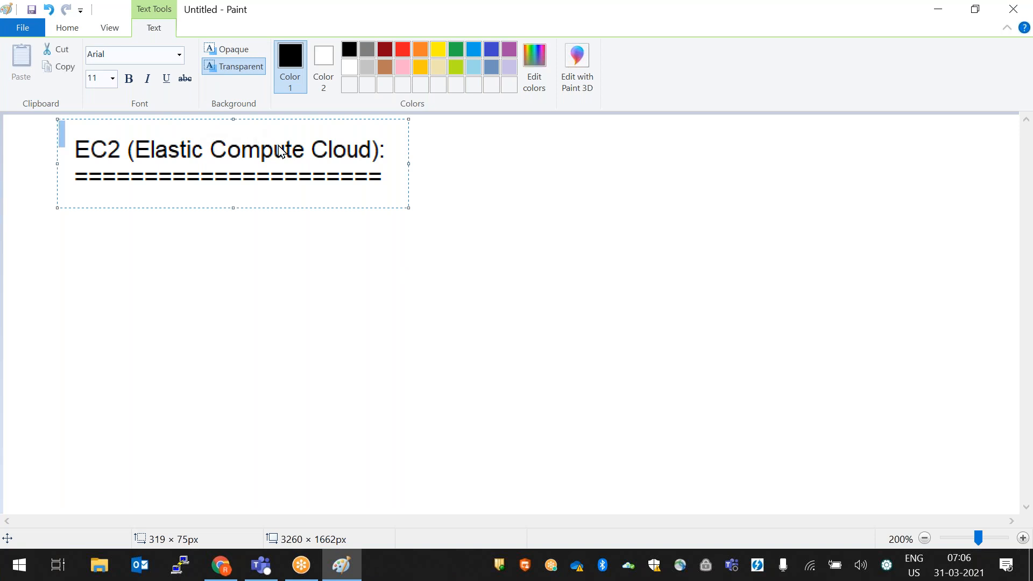
click(316, 225)
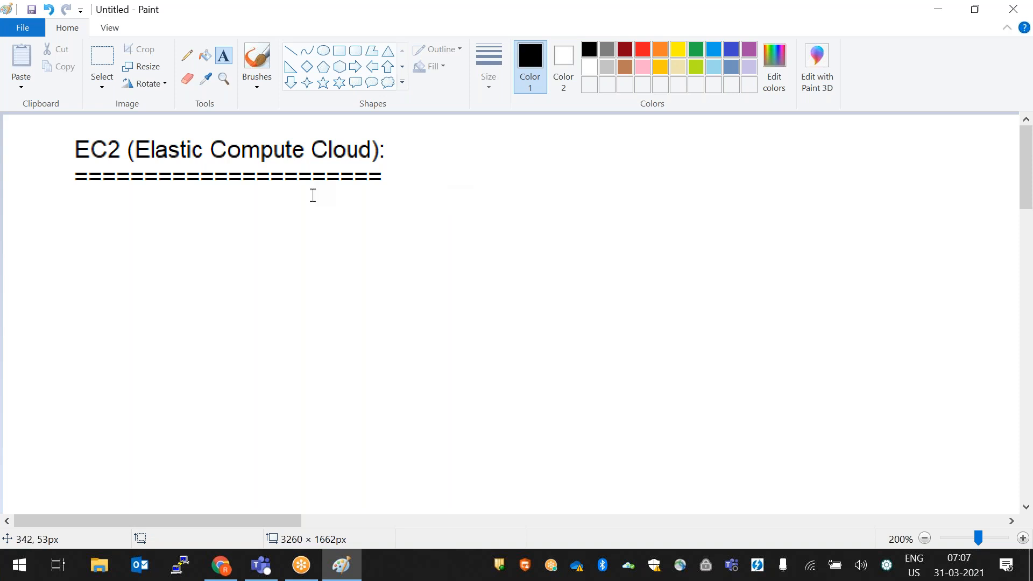
- In Chrome, go to aws.amazon.com in a new tab and sign in to the Console
click(221, 565)
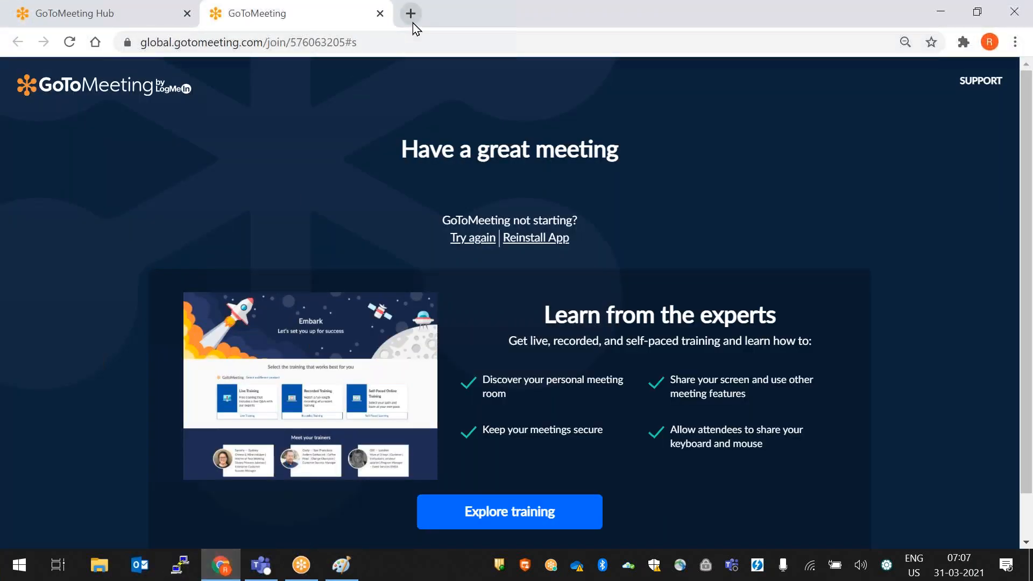
click(412, 22)
text(aws.amazon.com)
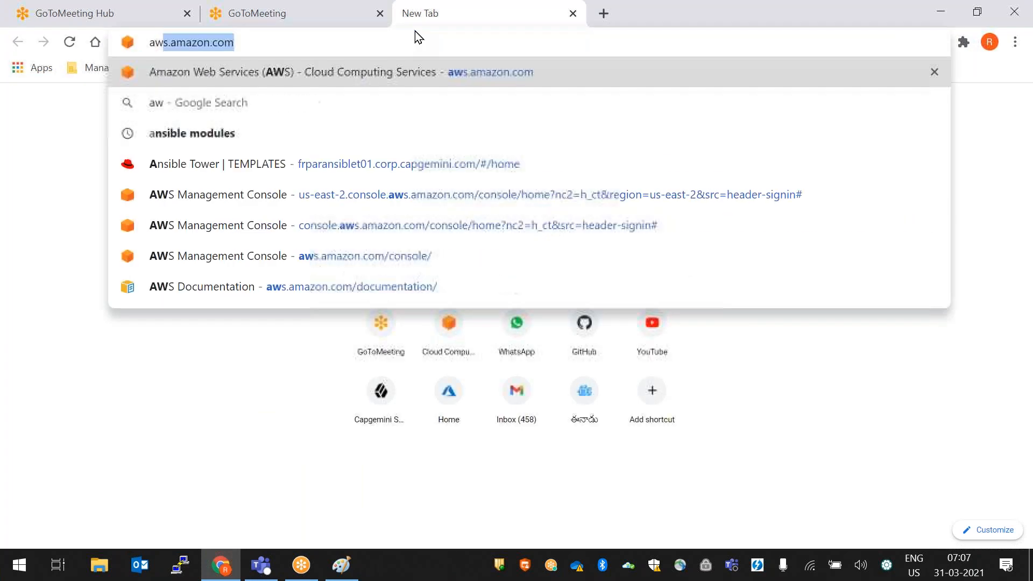
key(Return)
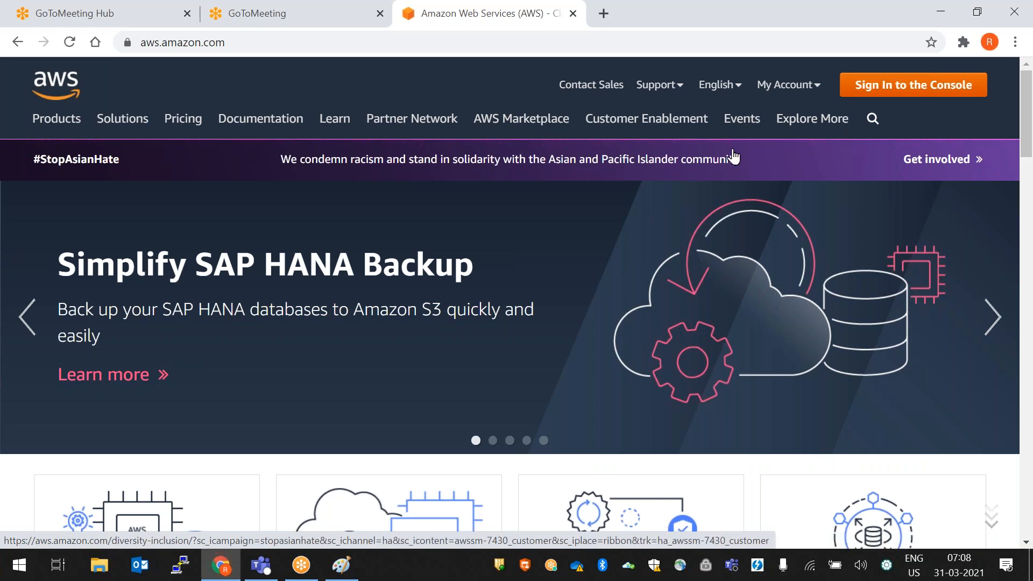
click(876, 96)
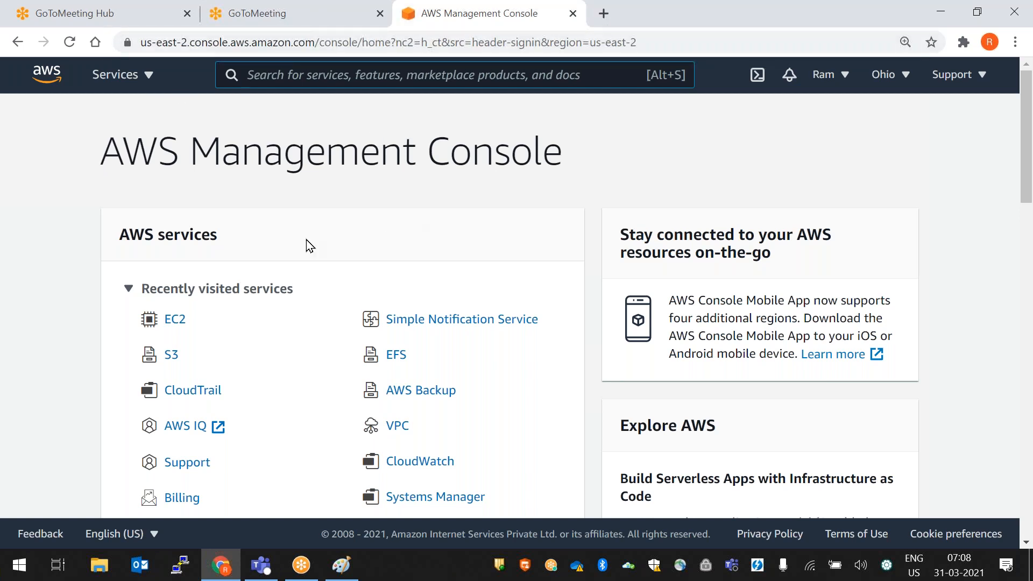
- Go to EC2 from the Services list and show its running instances
click(117, 85)
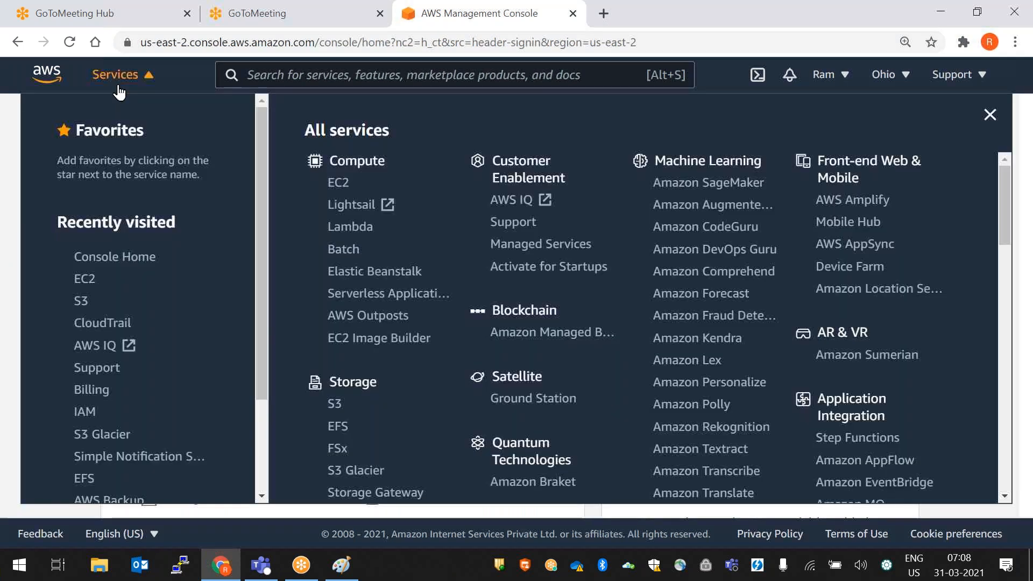
drag(385, 163, 337, 162)
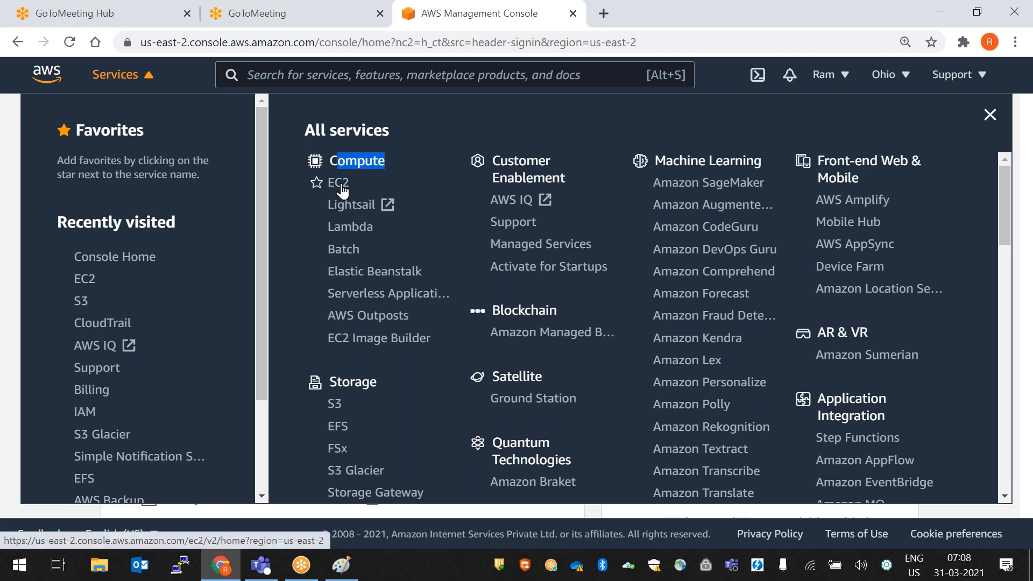
click(341, 185)
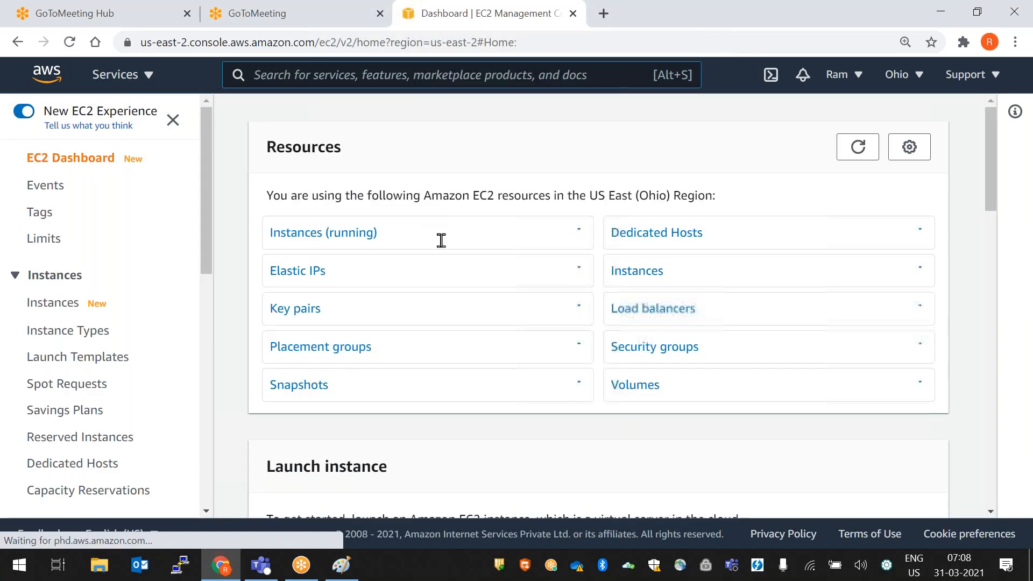
click(318, 241)
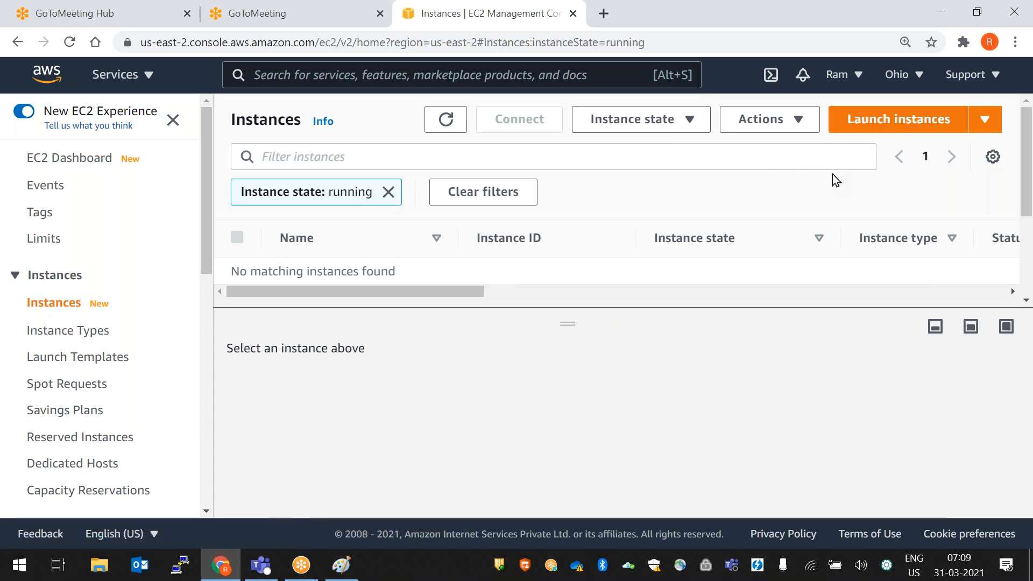
- Start the Launch instances wizard and review the region list, keeping Ohio (us-east-2)
click(890, 128)
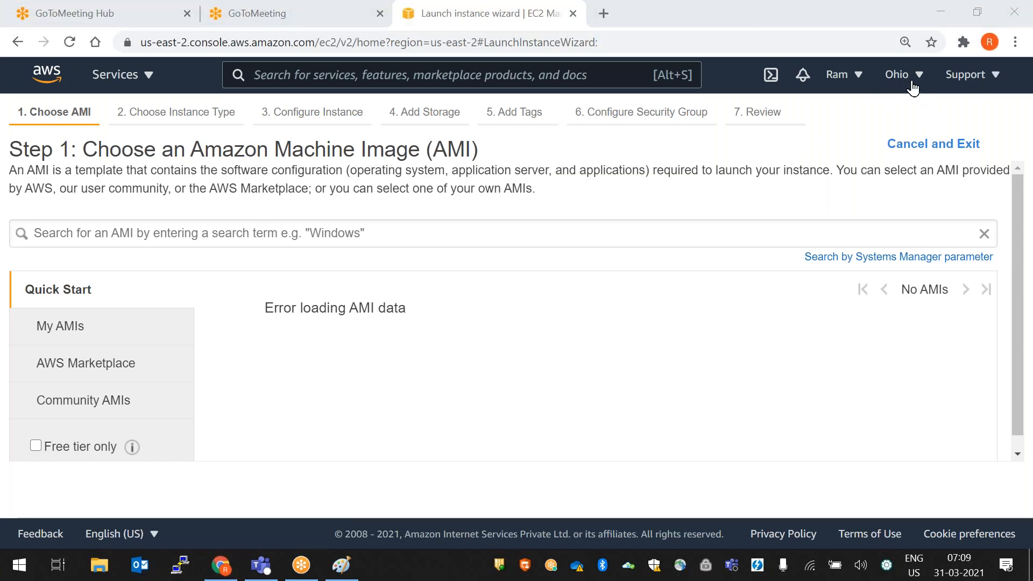
click(903, 85)
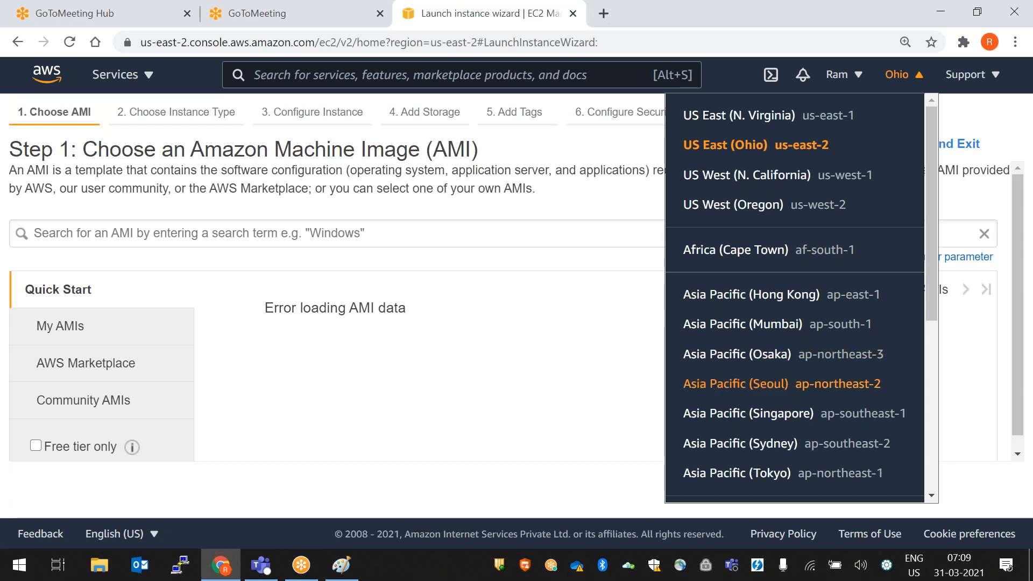
drag(931, 213, 934, 347)
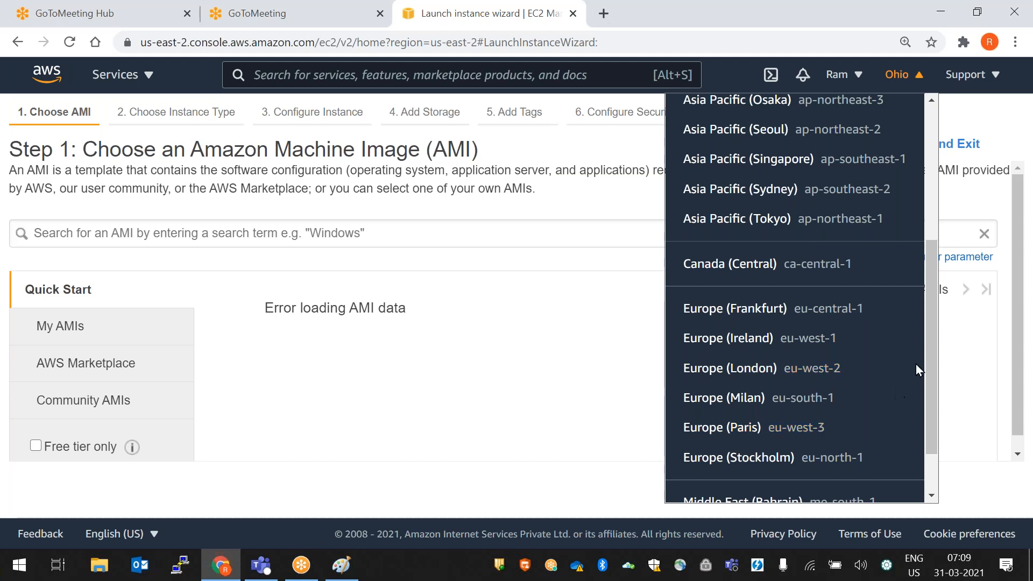
scroll(931, 352, up, 5)
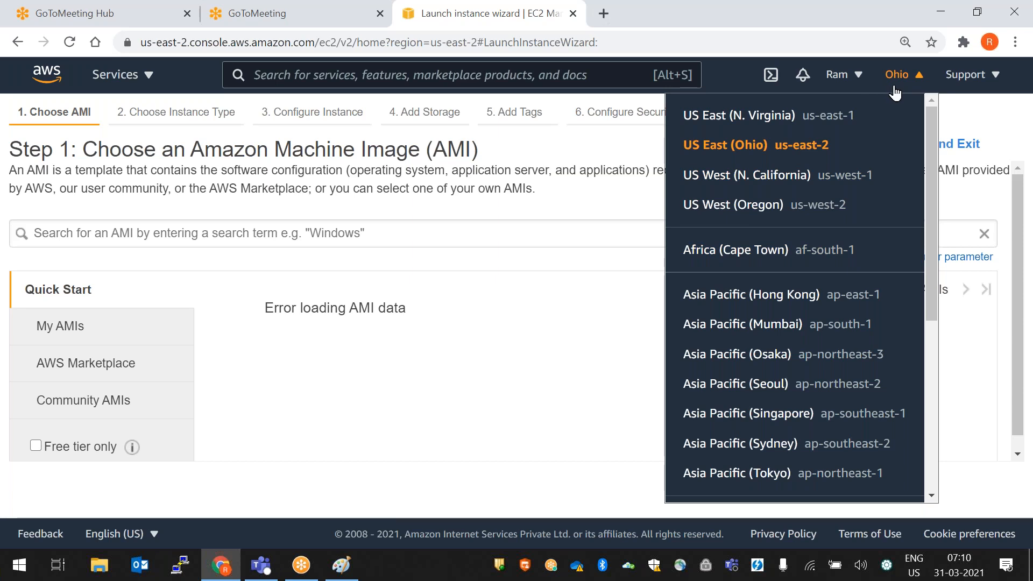
click(987, 389)
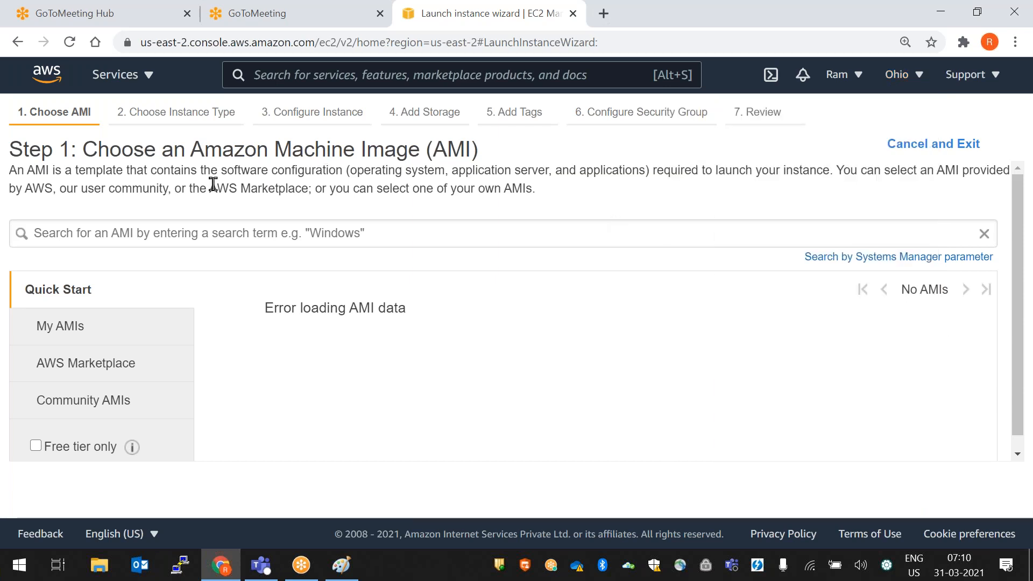
- Reload the Quick Start AMIs by toggling My AMIs, and reset browser zoom to 100%
click(76, 329)
click(76, 299)
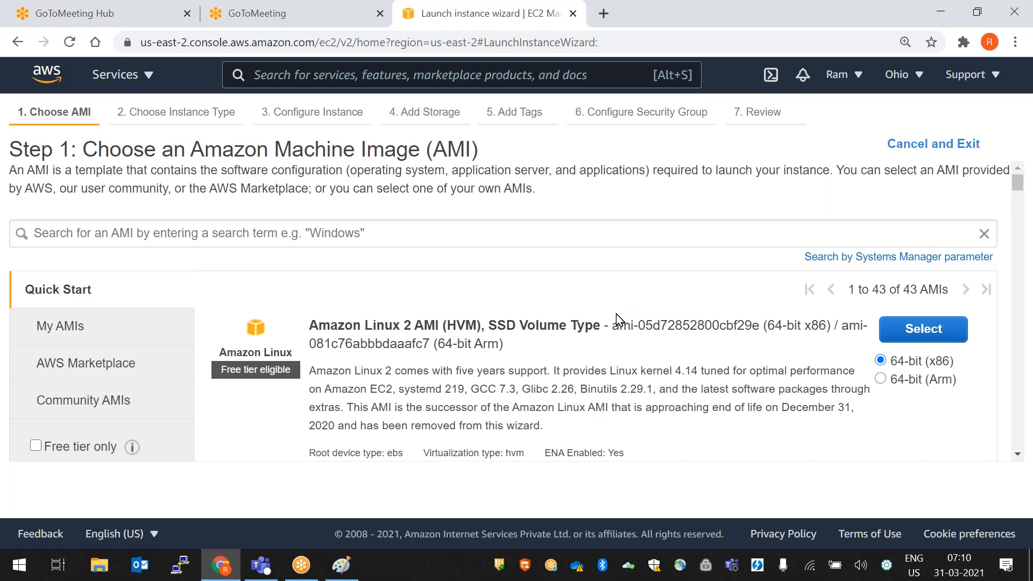
key(ctrl+minus)
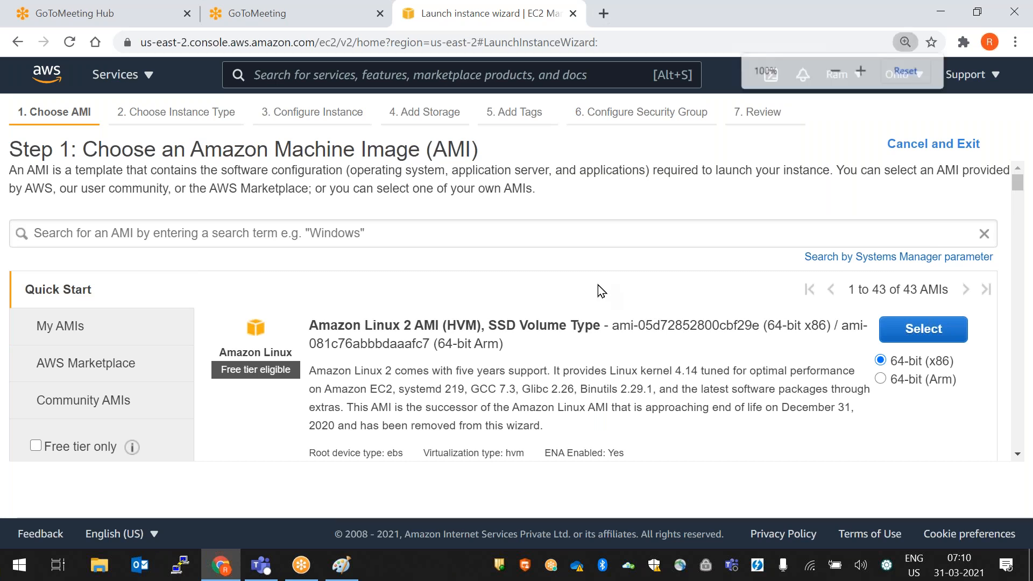
key(ctrl+minus)
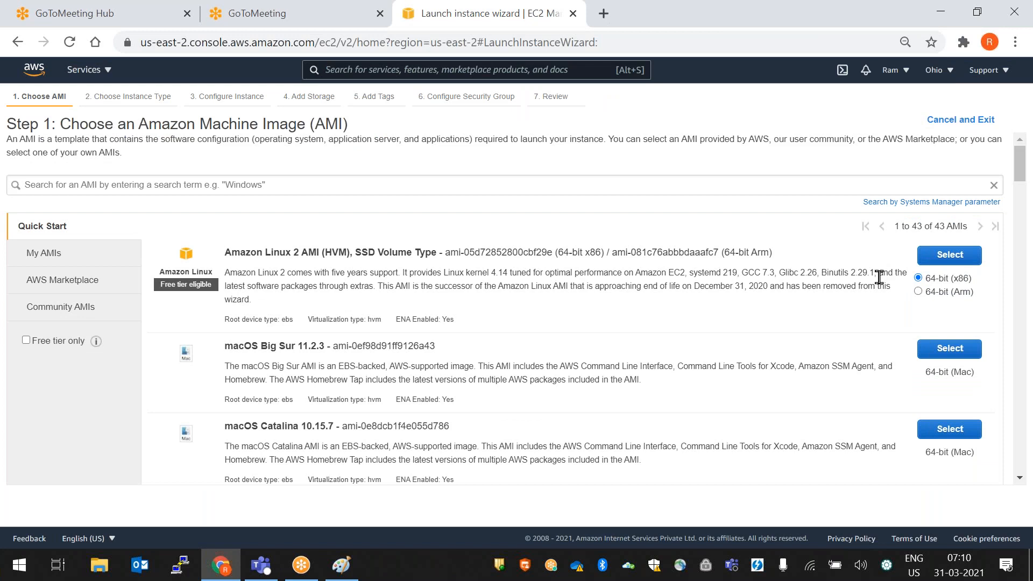
key(ctrl+plus)
key(ctrl+plus)
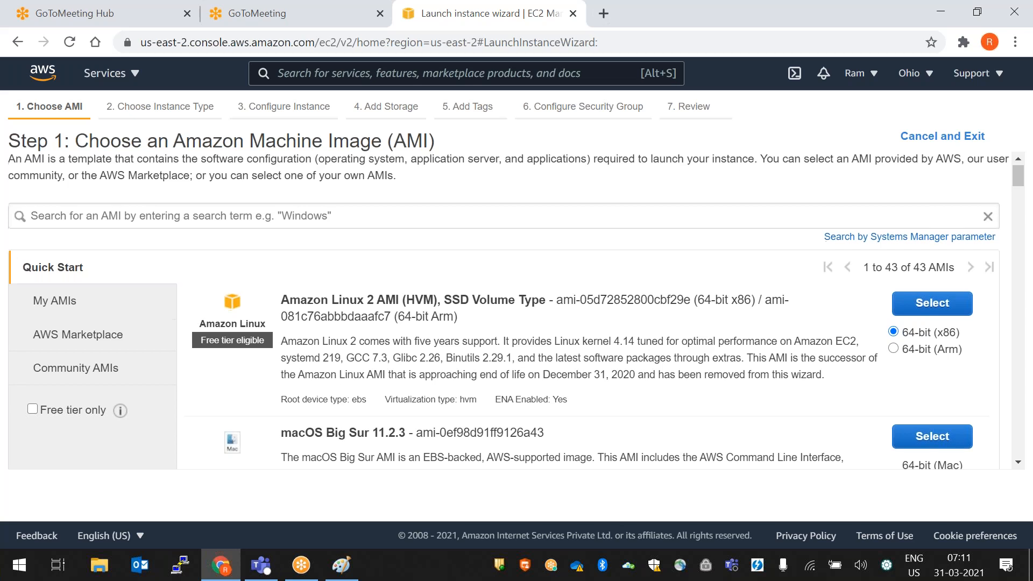
scroll(684, 342, down, 5)
scroll(683, 342, up, 5)
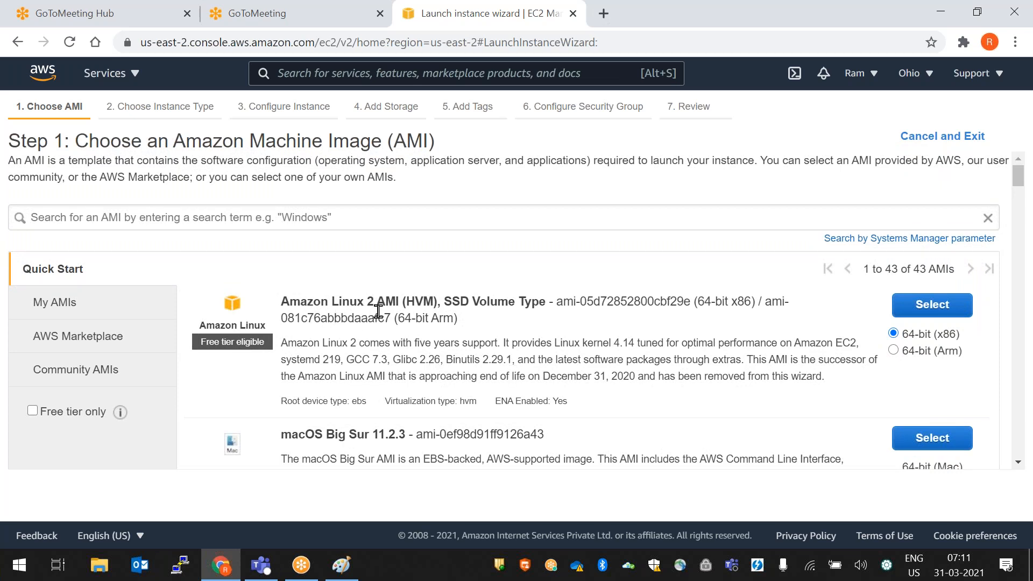
scroll(505, 330, down, 1)
scroll(505, 331, down, 4)
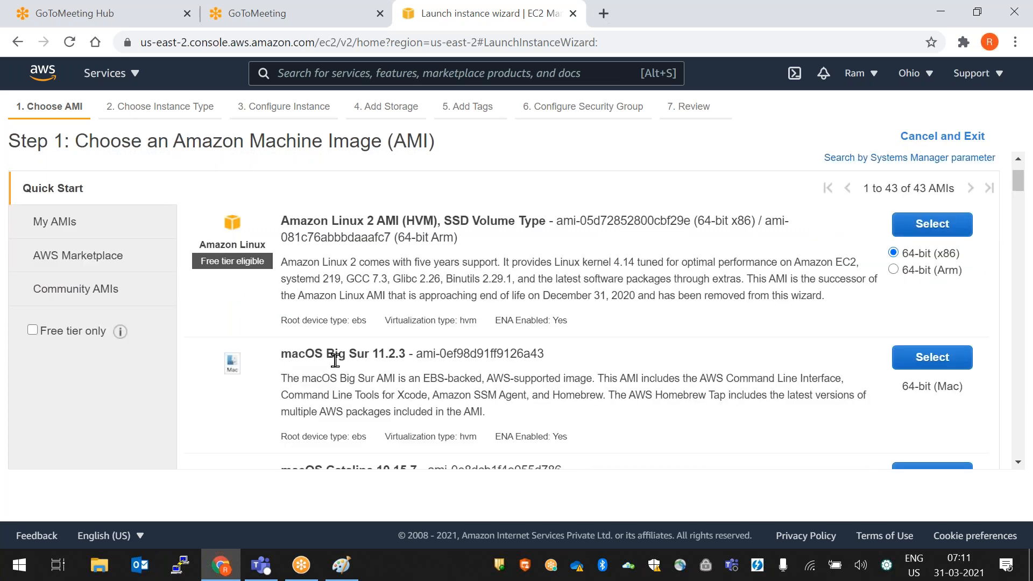
scroll(475, 383, down, 3)
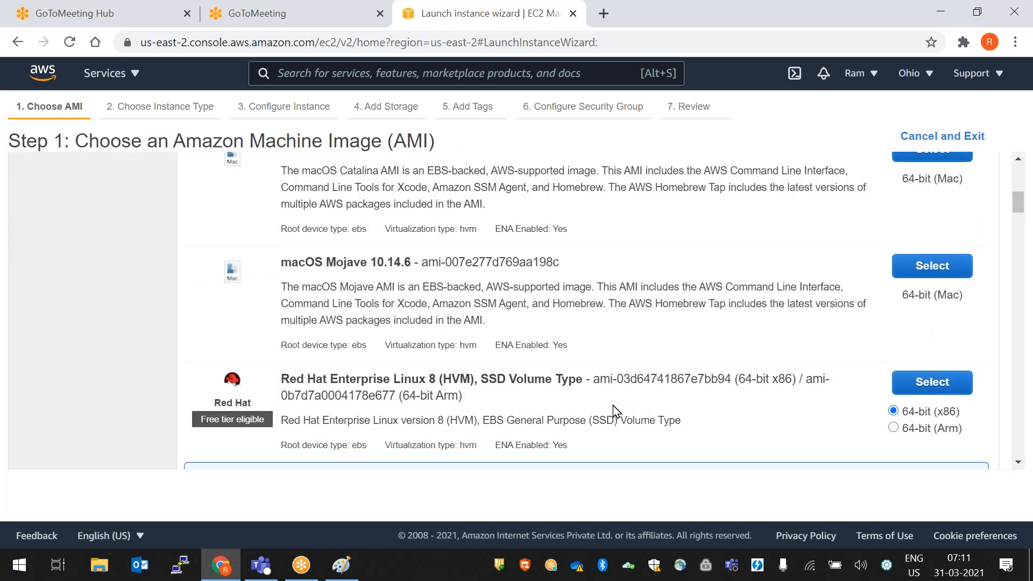
scroll(612, 406, down, 8)
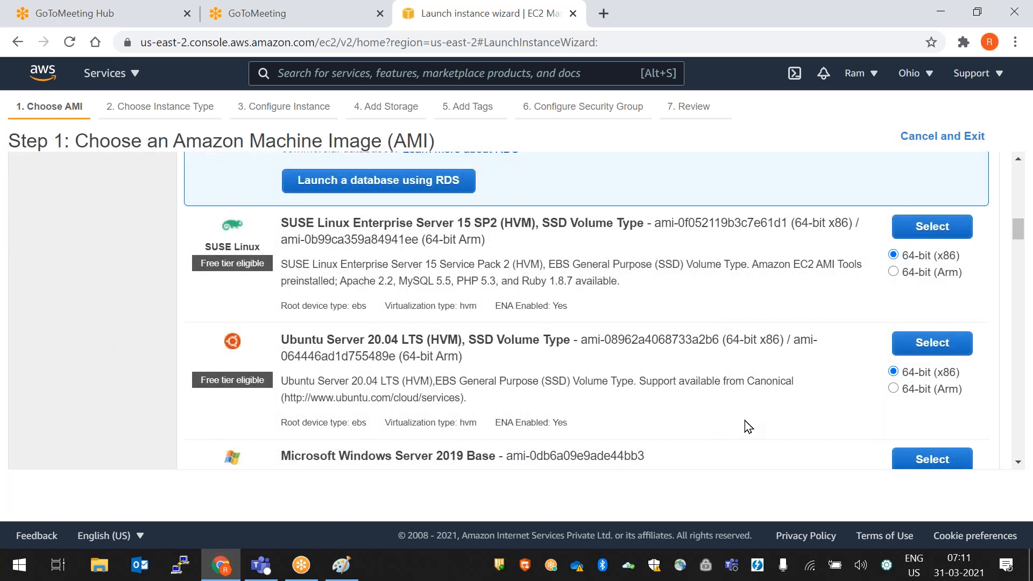
scroll(742, 425, down, 4)
scroll(744, 427, down, 9)
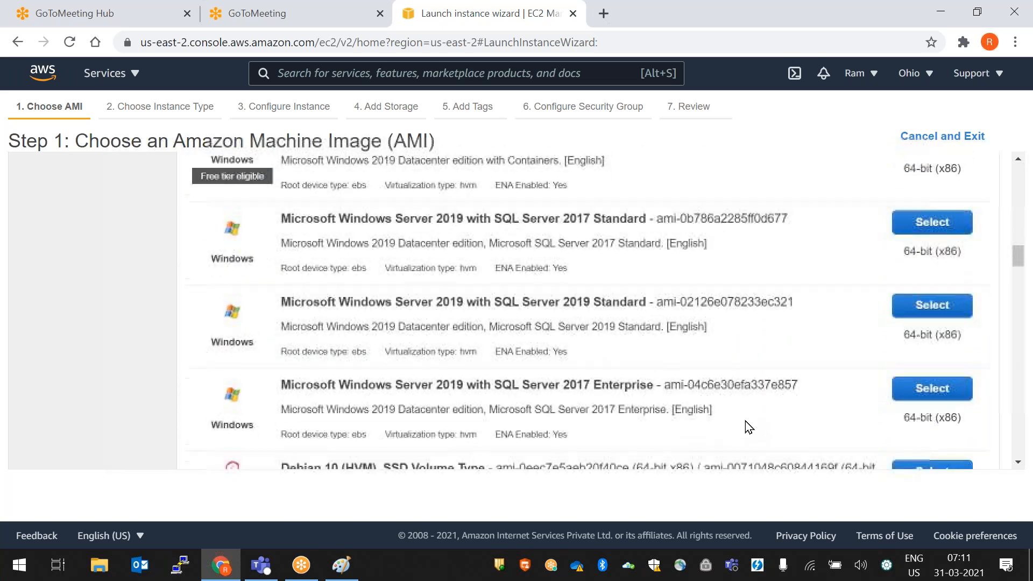
scroll(606, 311, up, 2)
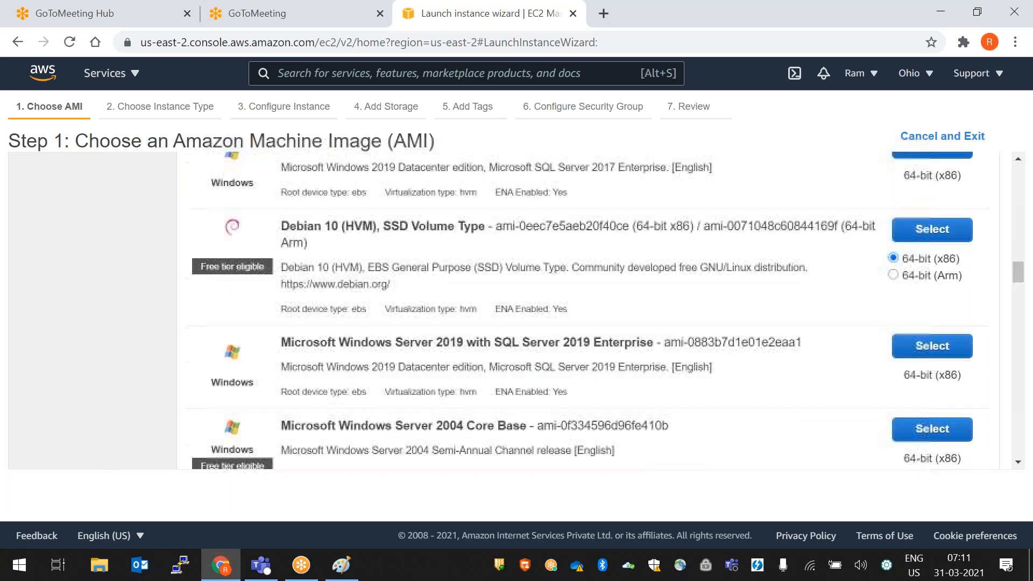
scroll(583, 310, down, 15)
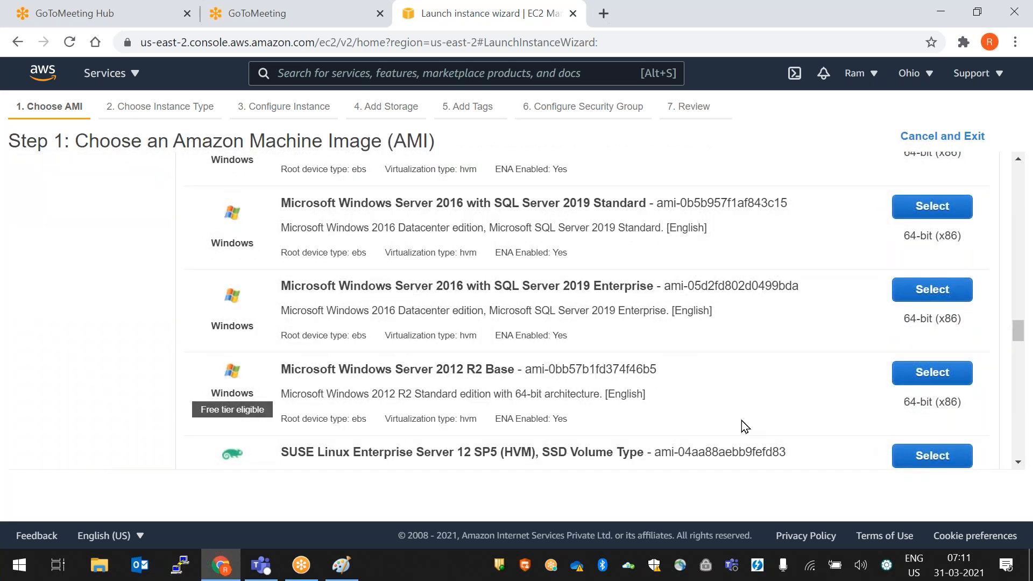
scroll(743, 426, down, 3)
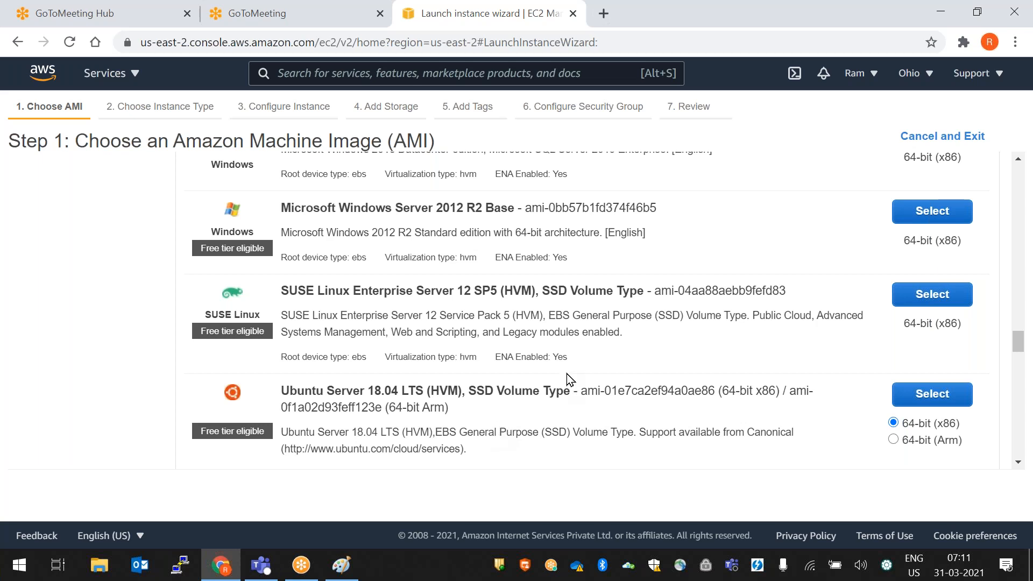
scroll(566, 375, up, 3)
scroll(565, 372, down, 10)
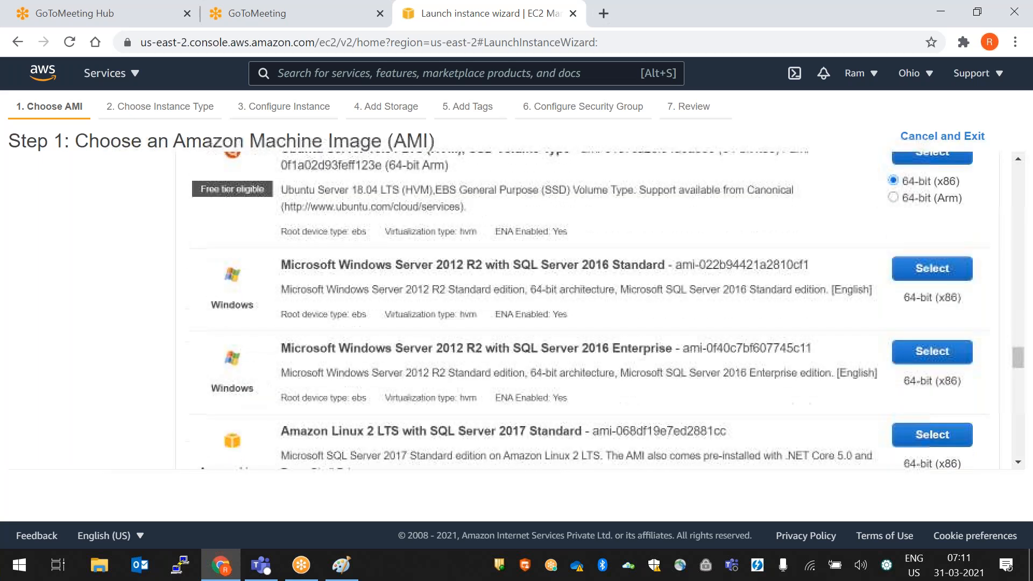
scroll(150, 345, down, 4)
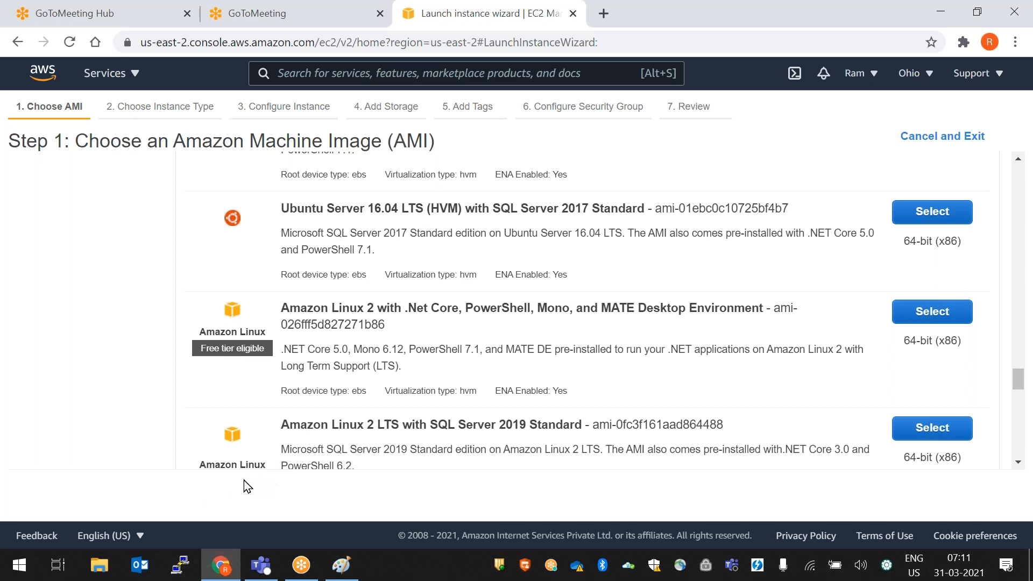
scroll(315, 390, up, 2)
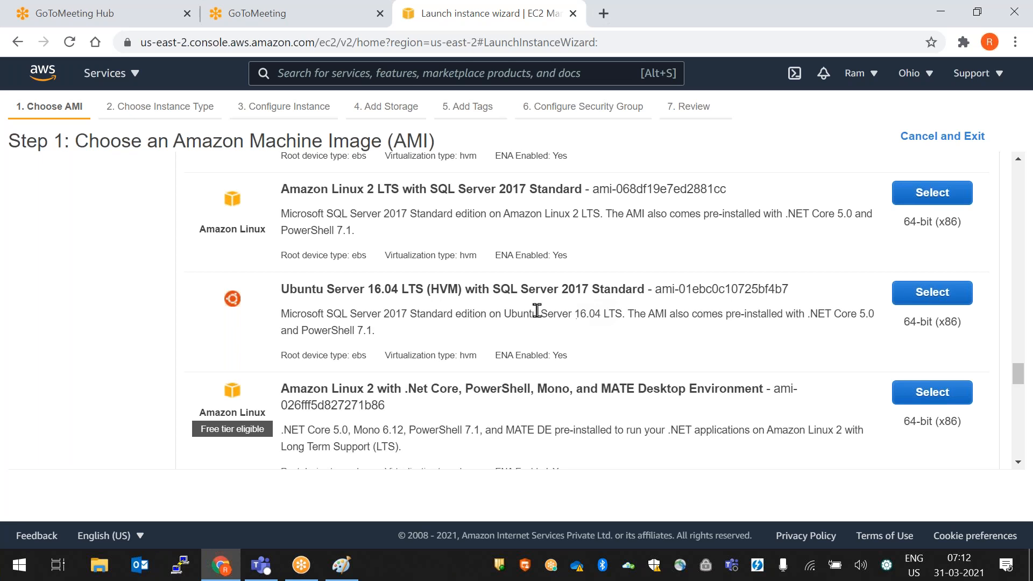
scroll(540, 331, up, 6)
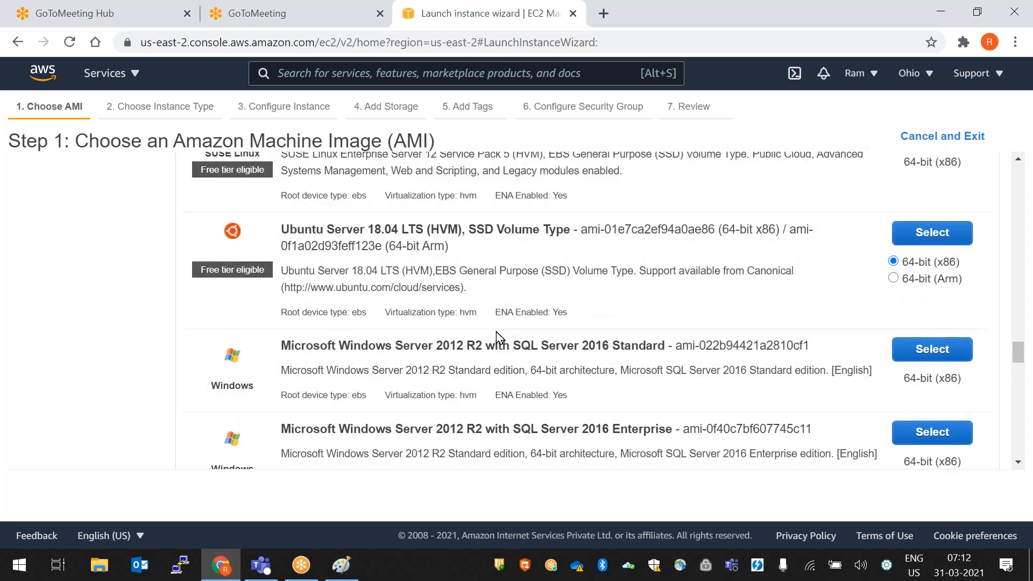
scroll(496, 331, up, 2)
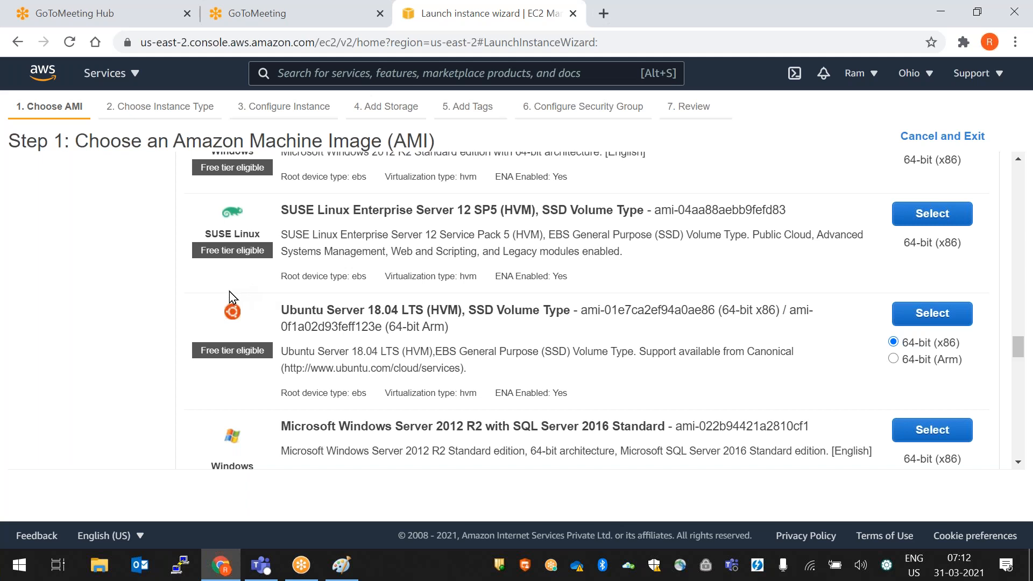
scroll(489, 351, up, 4)
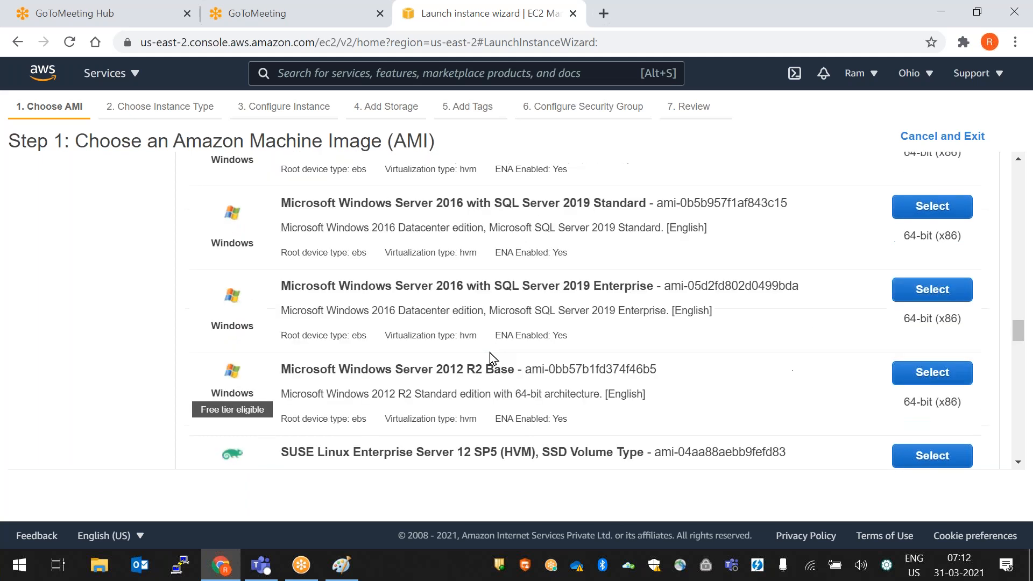
scroll(492, 360, down, 15)
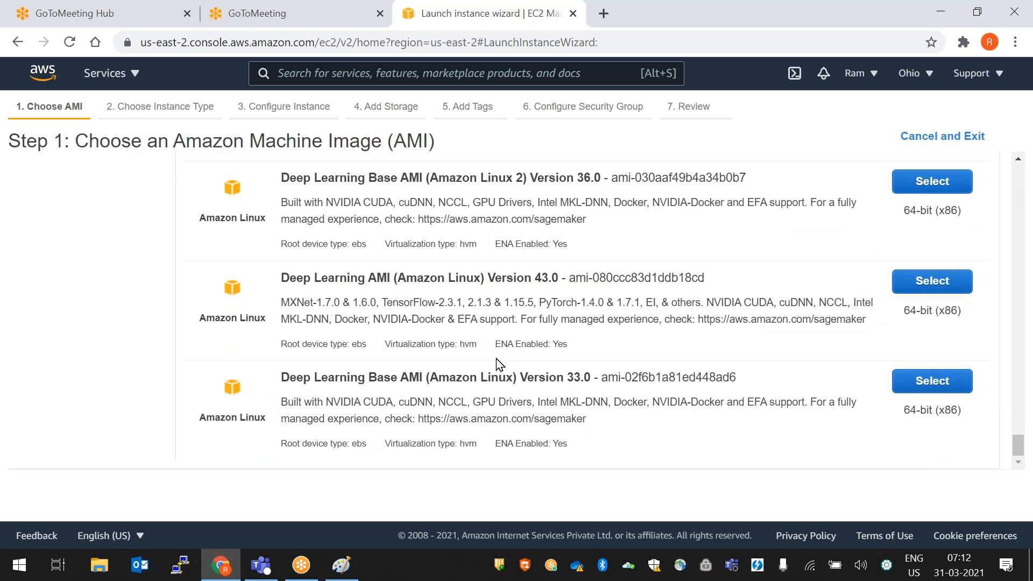
scroll(496, 358, up, 12)
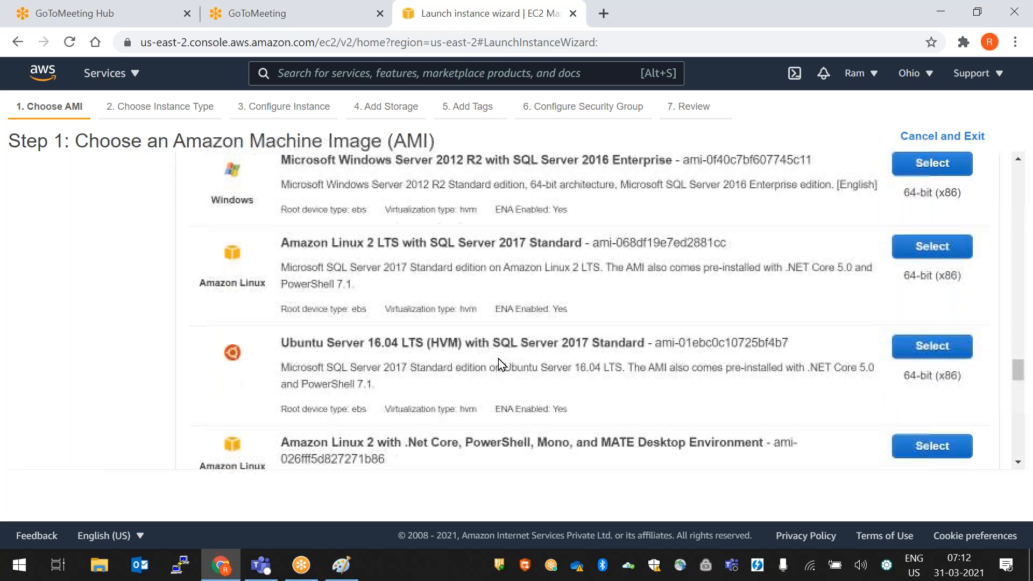
scroll(500, 358, up, 5)
scroll(500, 364, up, 10)
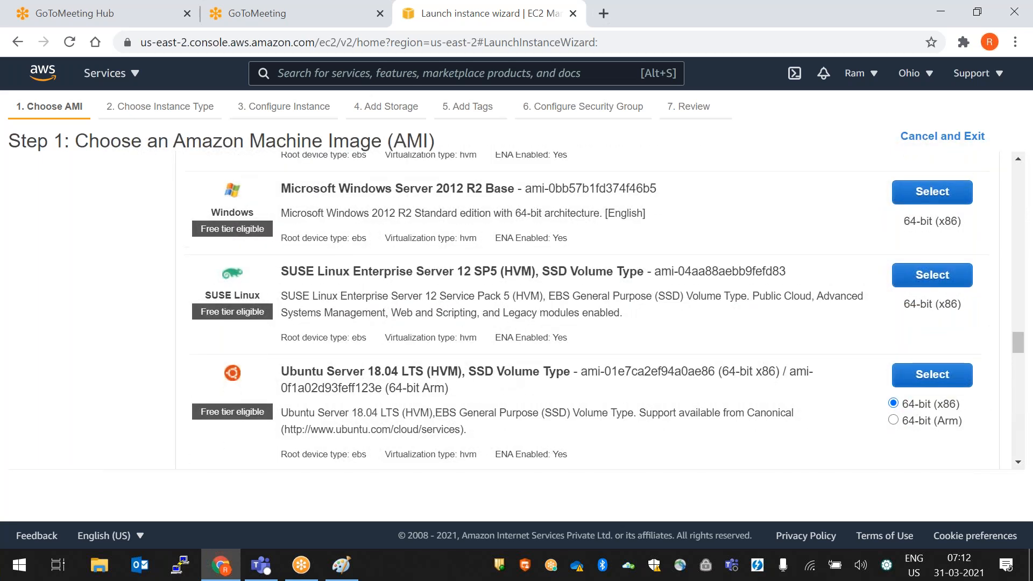
scroll(498, 367, up, 10)
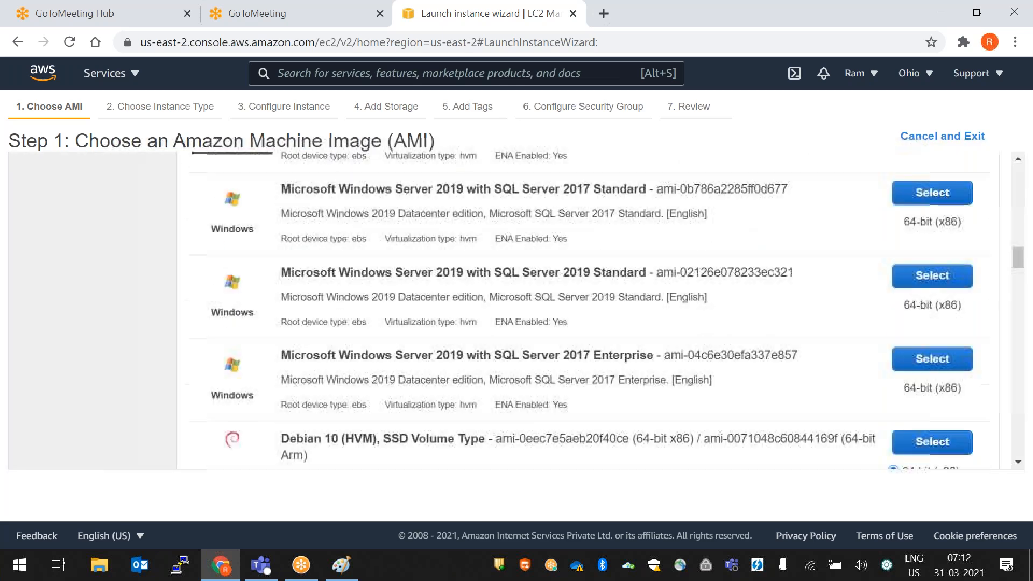
scroll(493, 369, up, 10)
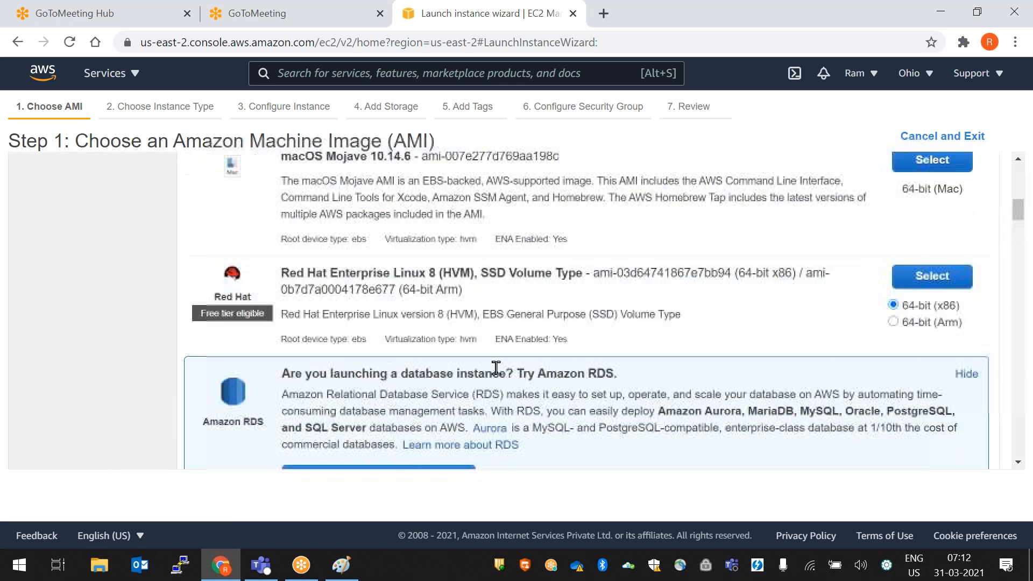
scroll(494, 369, up, 3)
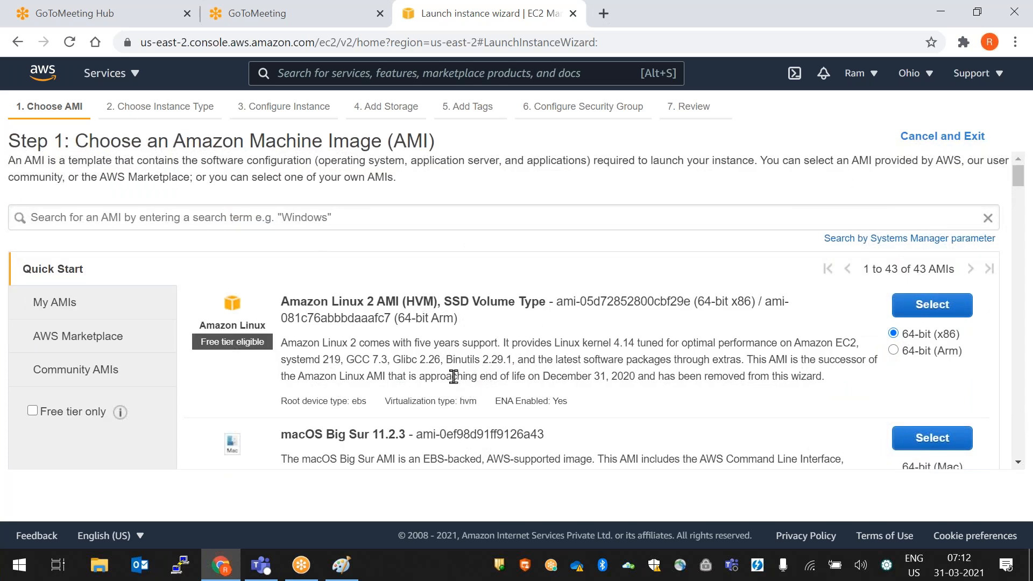
- Search AWS Marketplace images for 'centos' and browse the 458 results
click(101, 343)
click(203, 218)
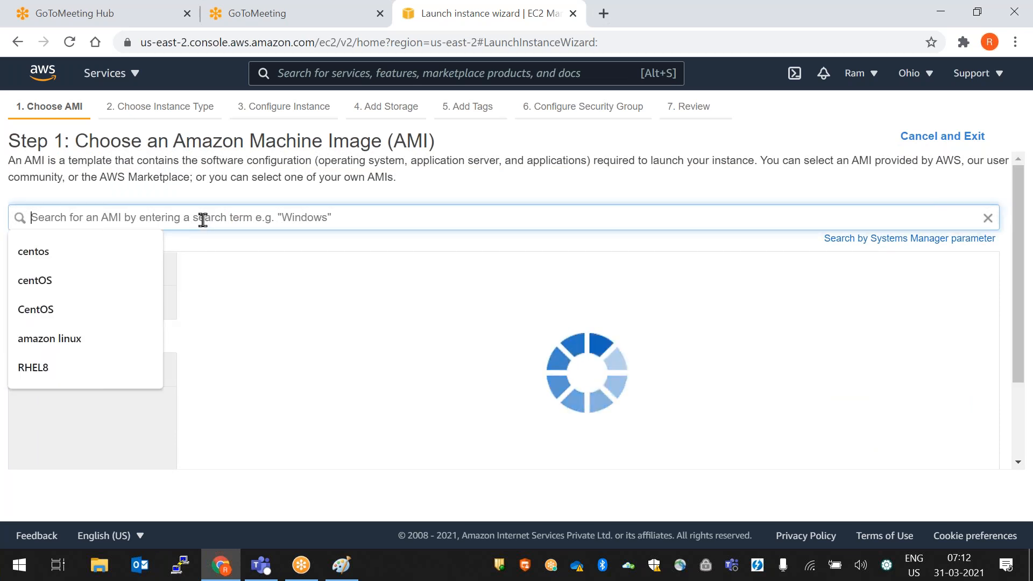
click(101, 249)
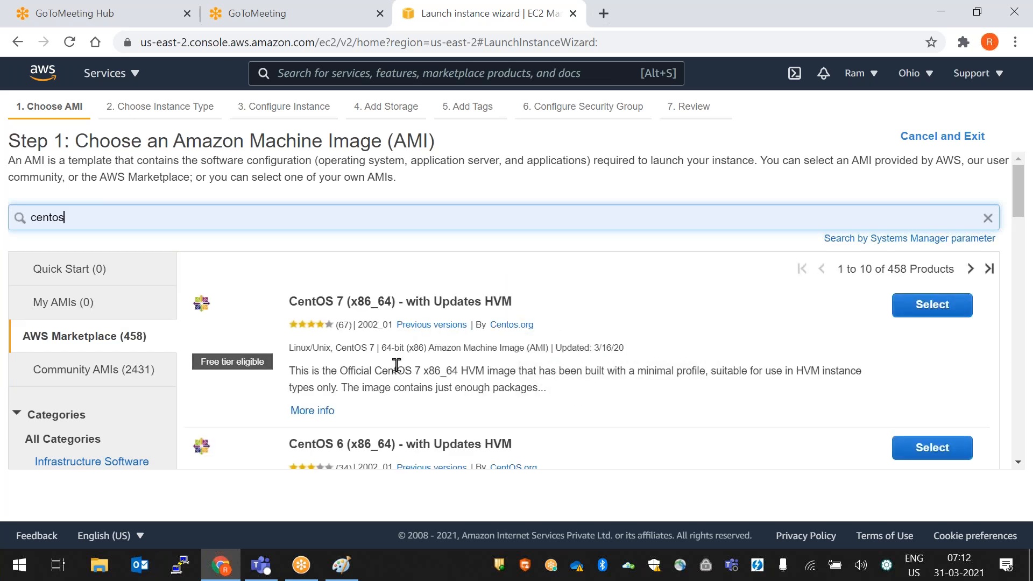
scroll(396, 365, down, 5)
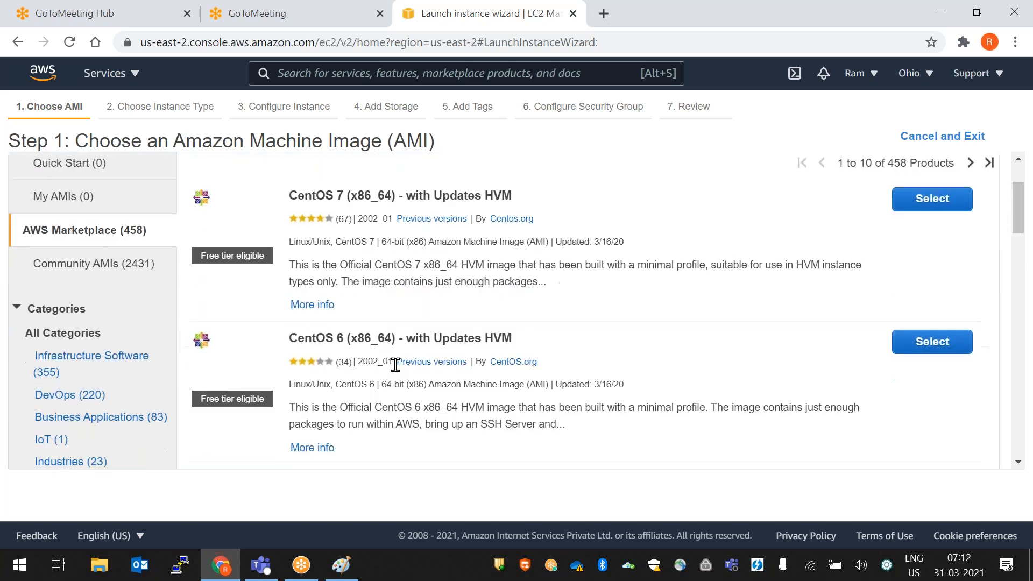
scroll(394, 365, up, 3)
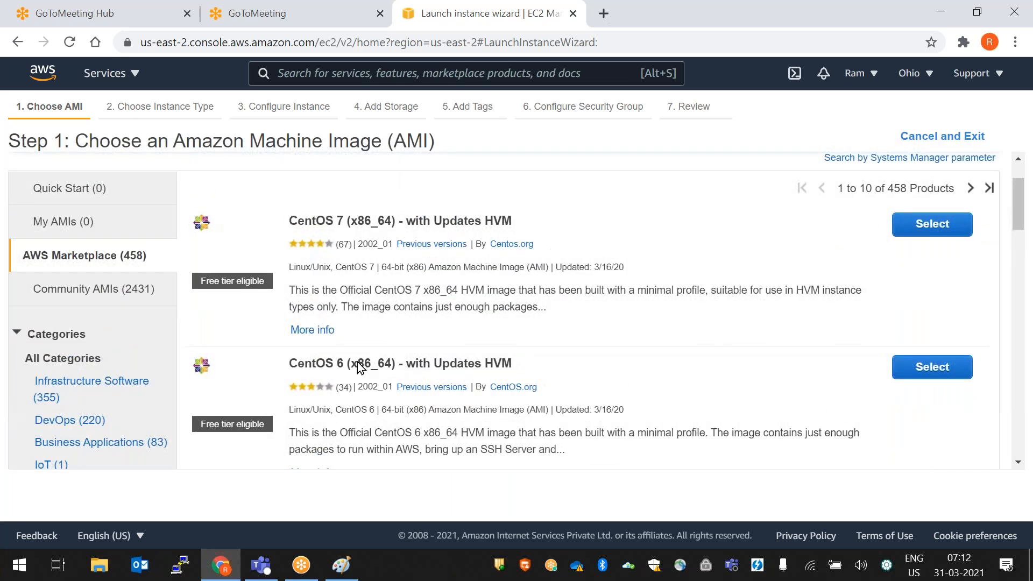
scroll(440, 379, down, 3)
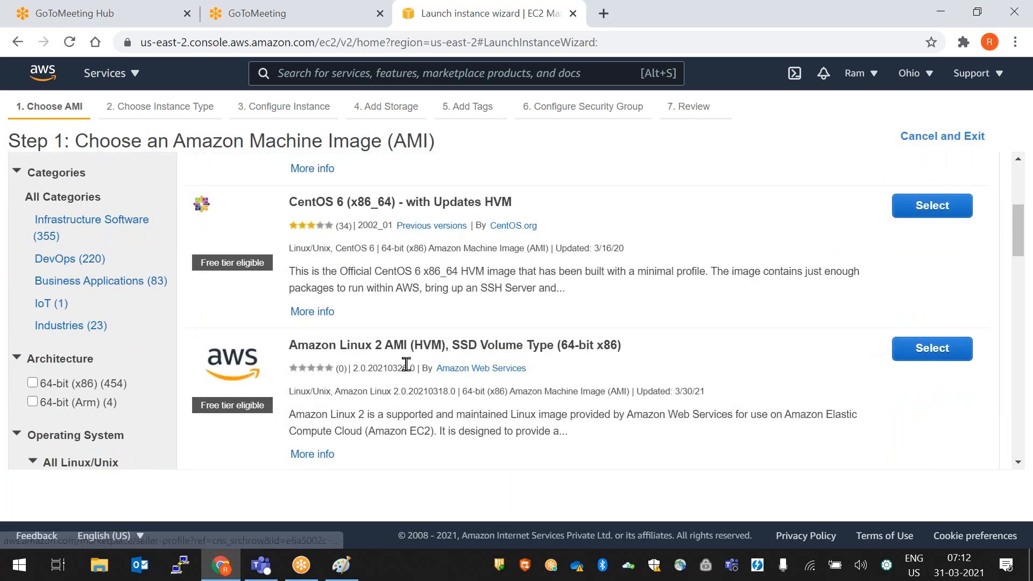
scroll(432, 370, down, 5)
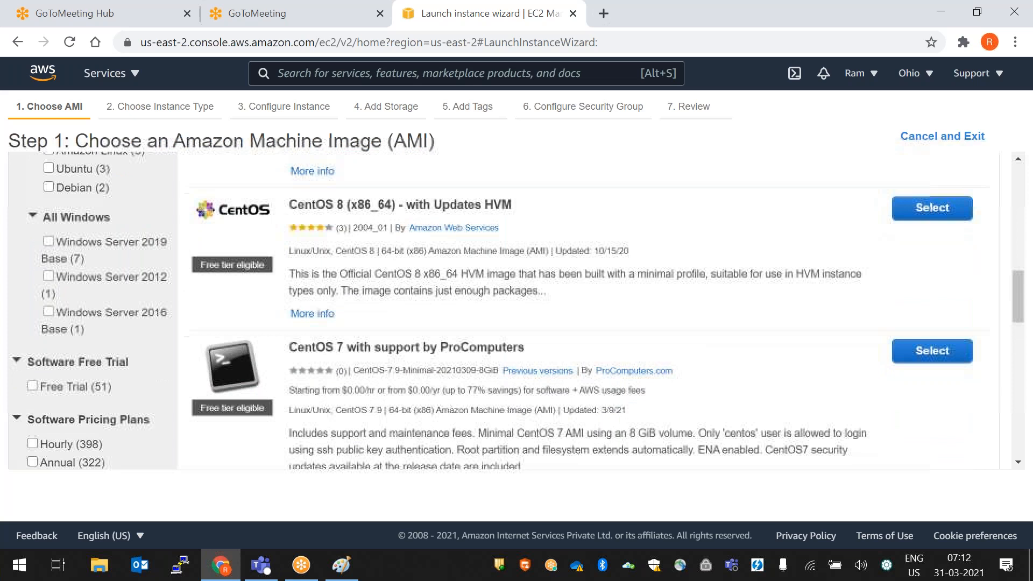
scroll(429, 366, up, 10)
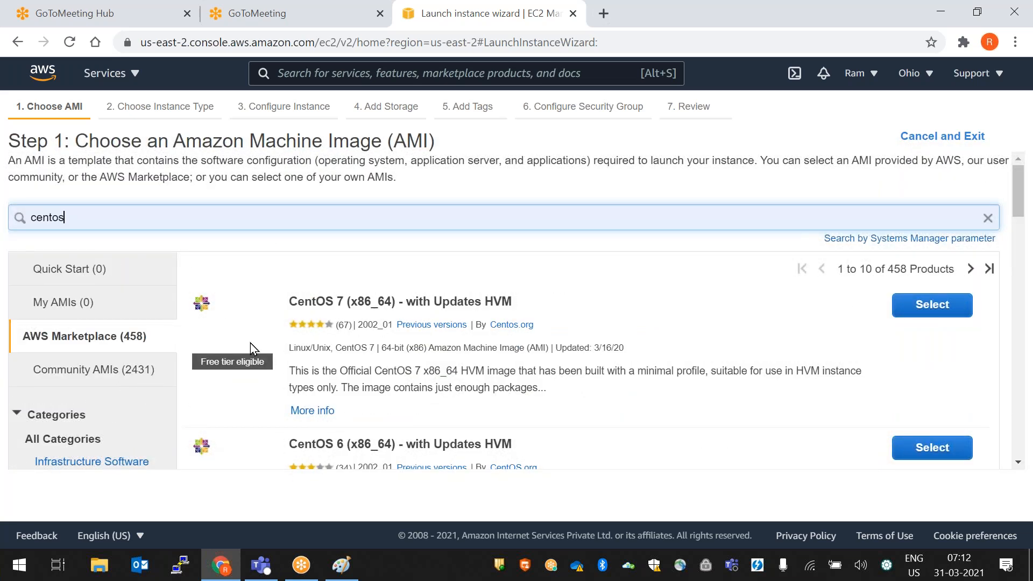
drag(108, 221, 5, 221)
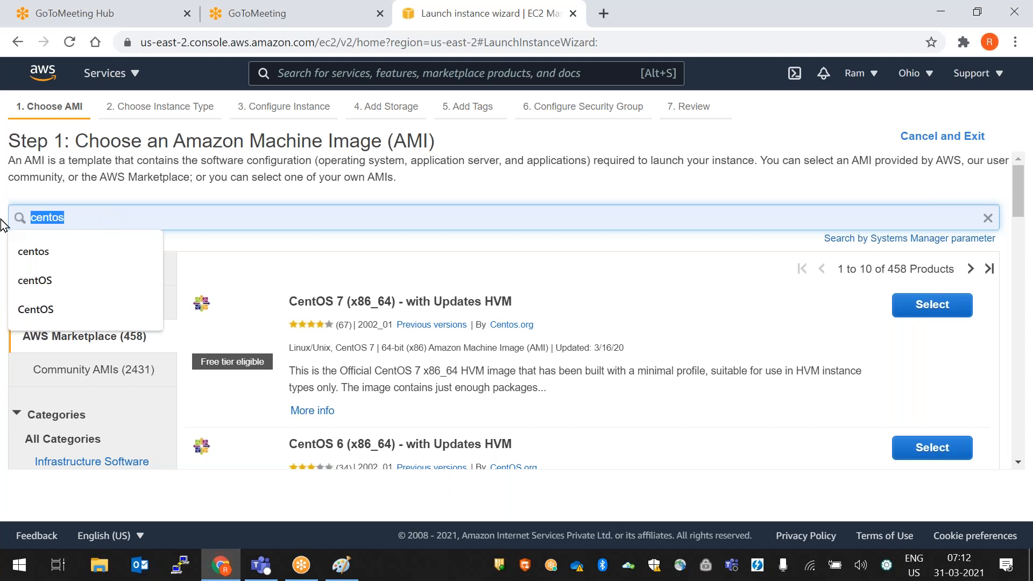
- Search AMIs for 'windows' and show 19 Quick Start results, led by Windows Server 2019 Base
text(windows)
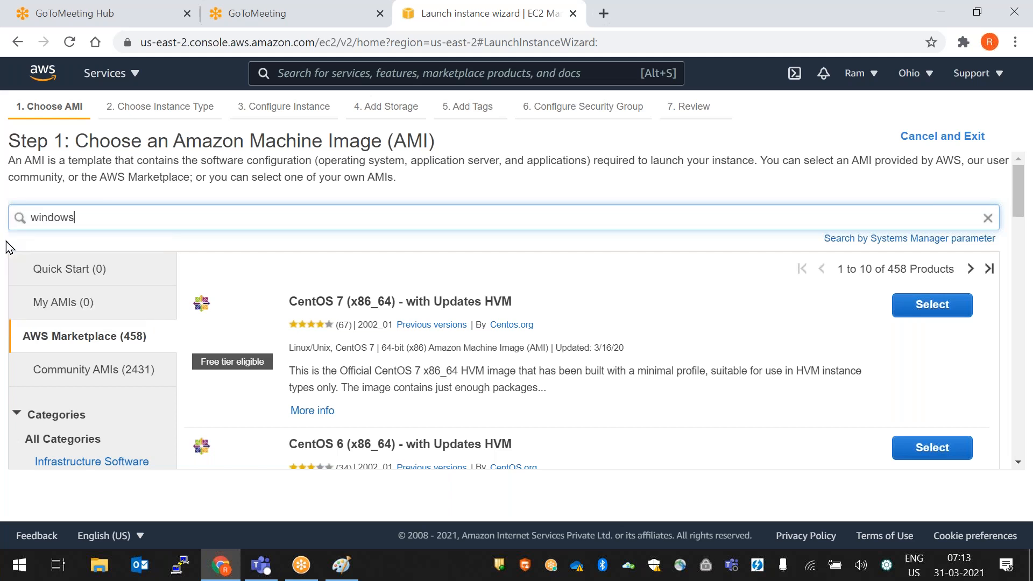
key(Return)
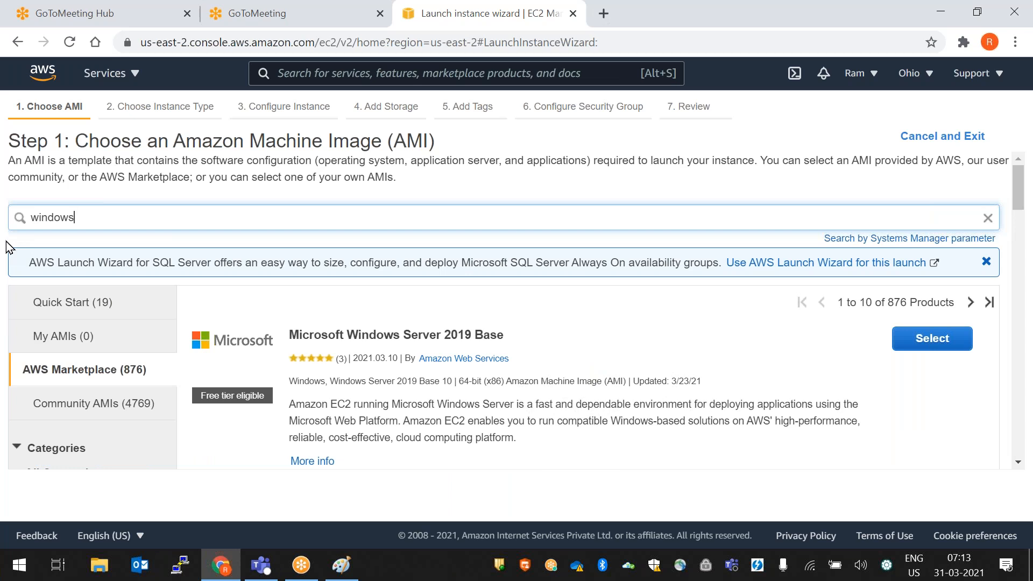
scroll(478, 369, down, 5)
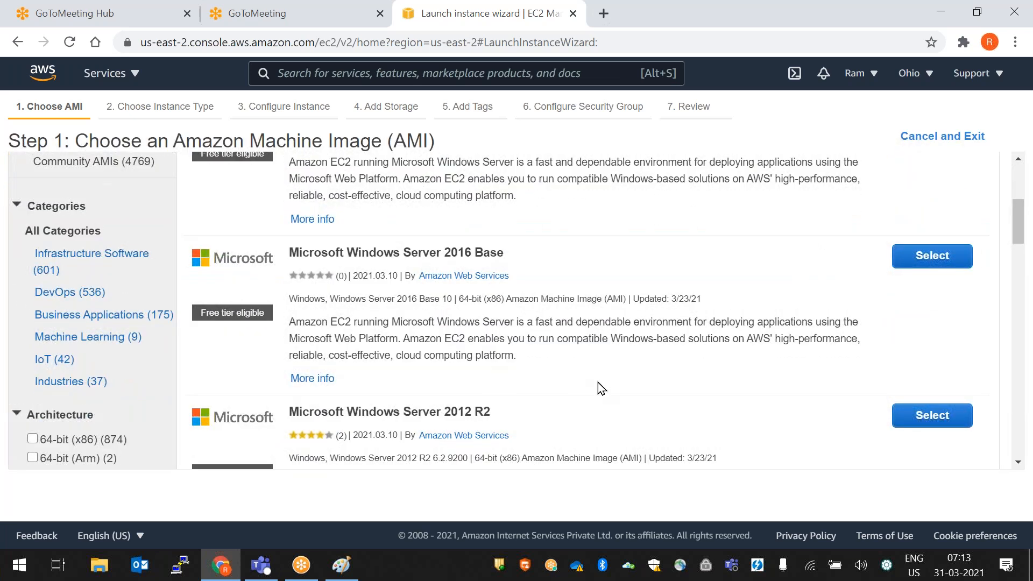
scroll(599, 382, down, 5)
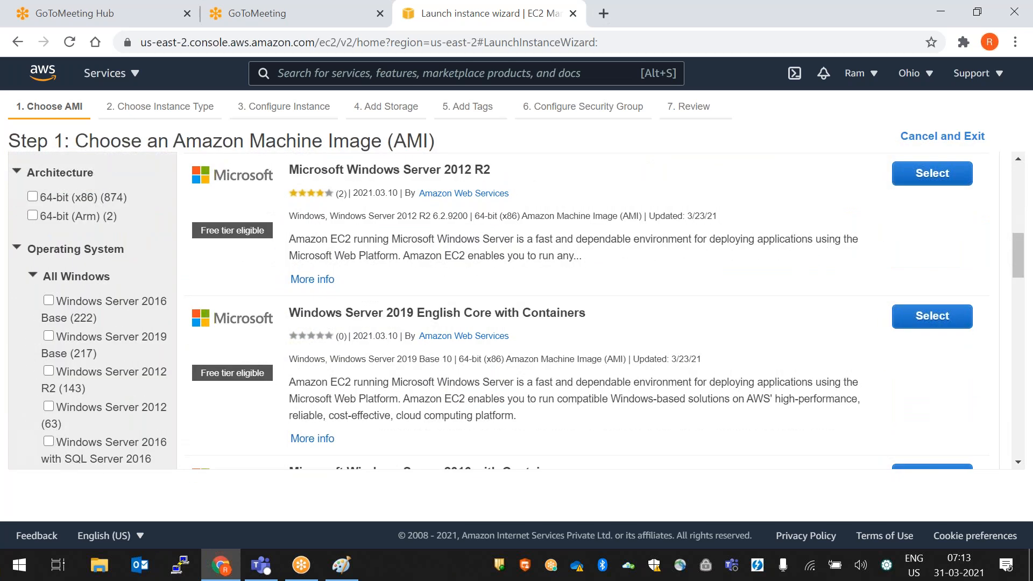
scroll(492, 312, down, 5)
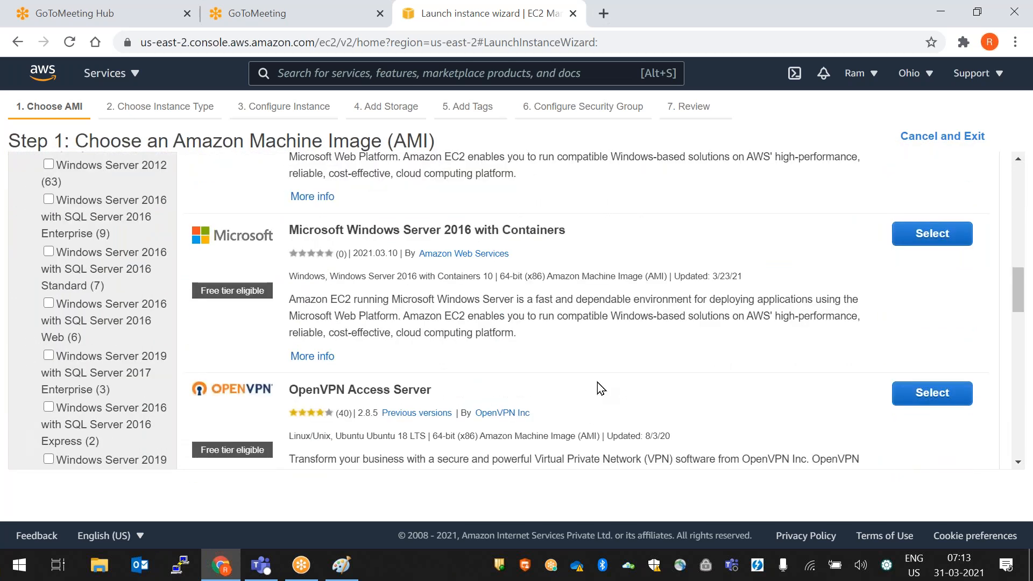
scroll(597, 382, down, 7)
scroll(598, 382, down, 5)
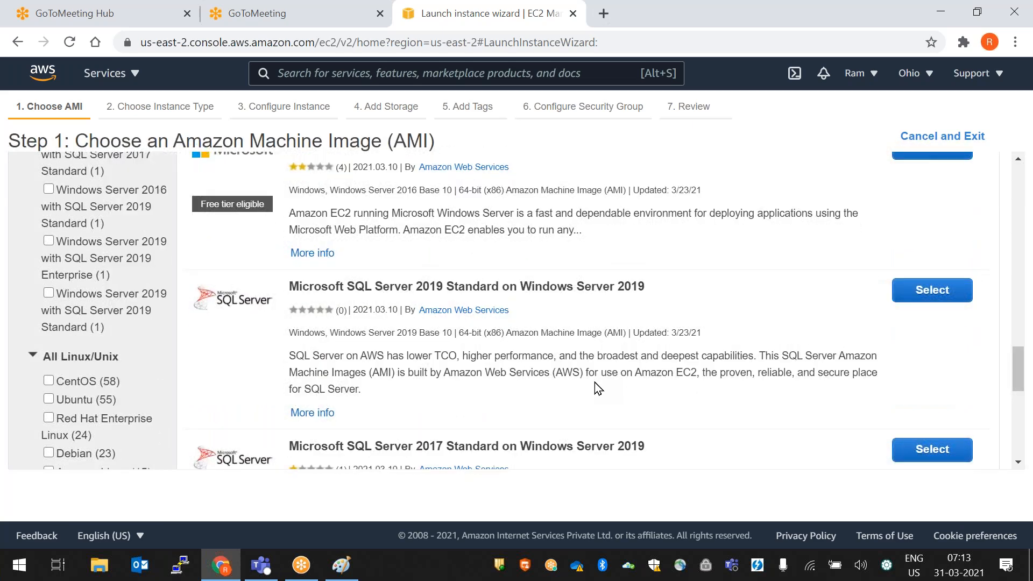
scroll(596, 382, up, 20)
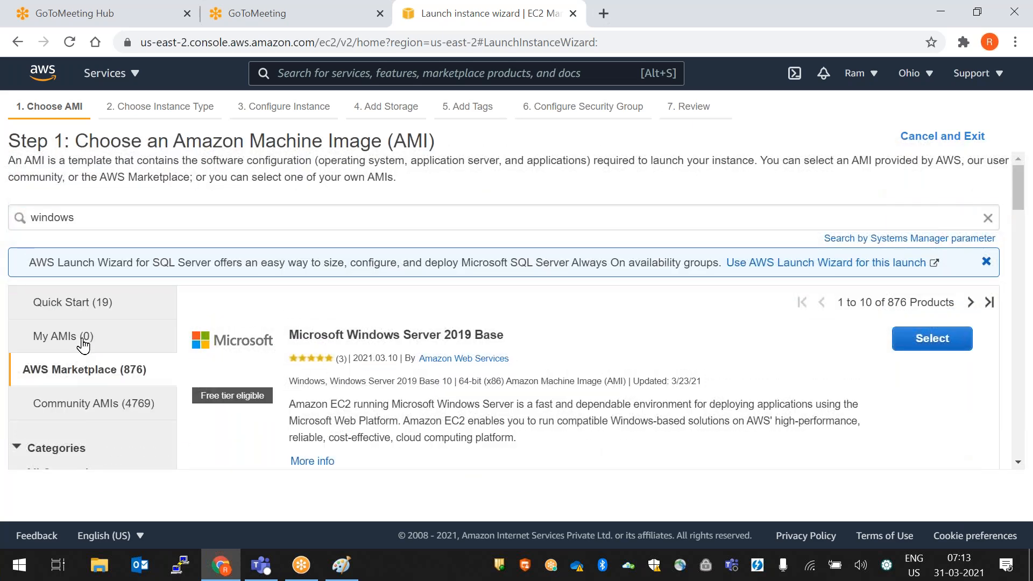
click(82, 338)
click(81, 302)
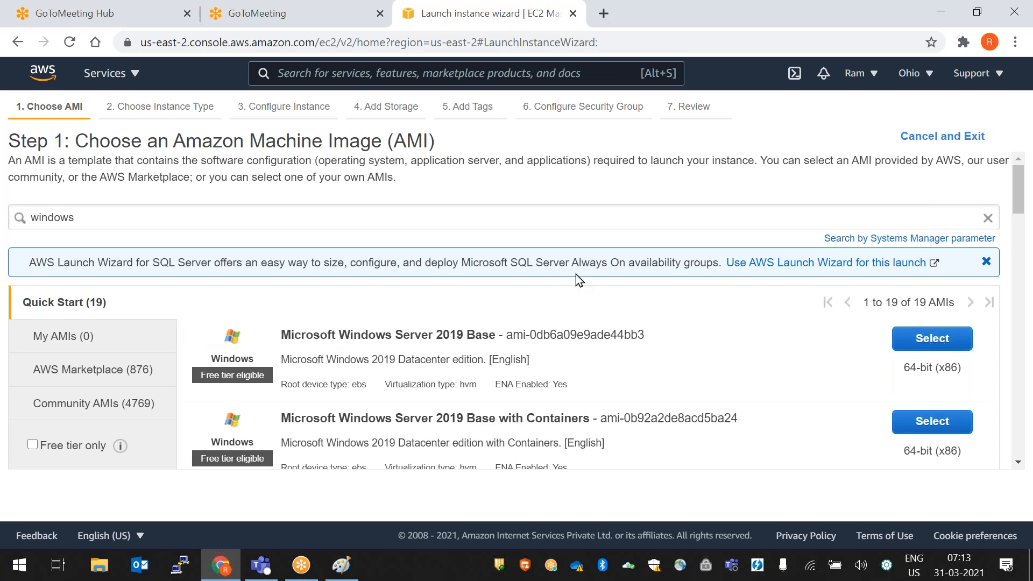
- Go back to the Instances page and relaunch the wizard to see all 43 Quick Start AMIs
click(18, 42)
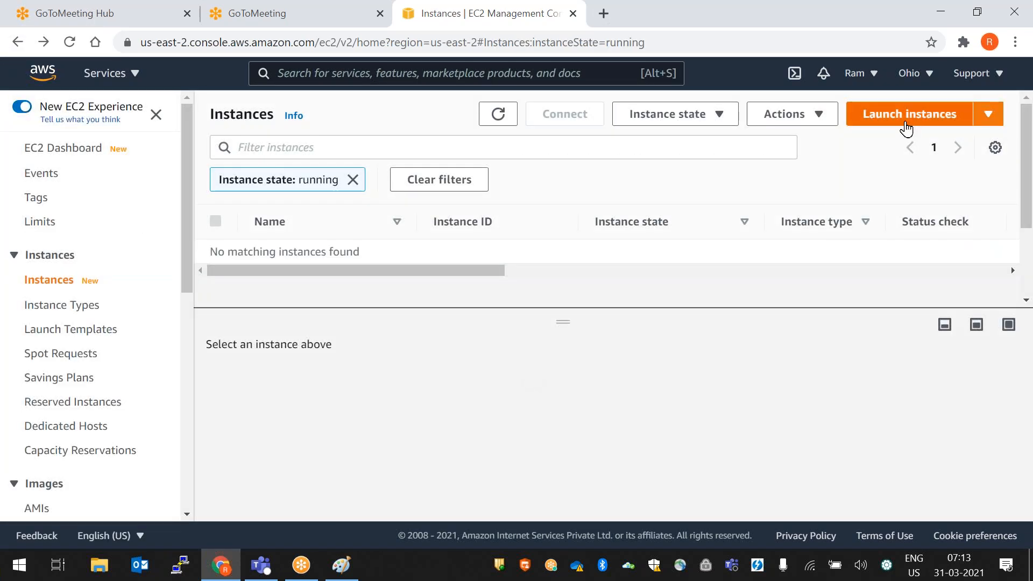
click(908, 116)
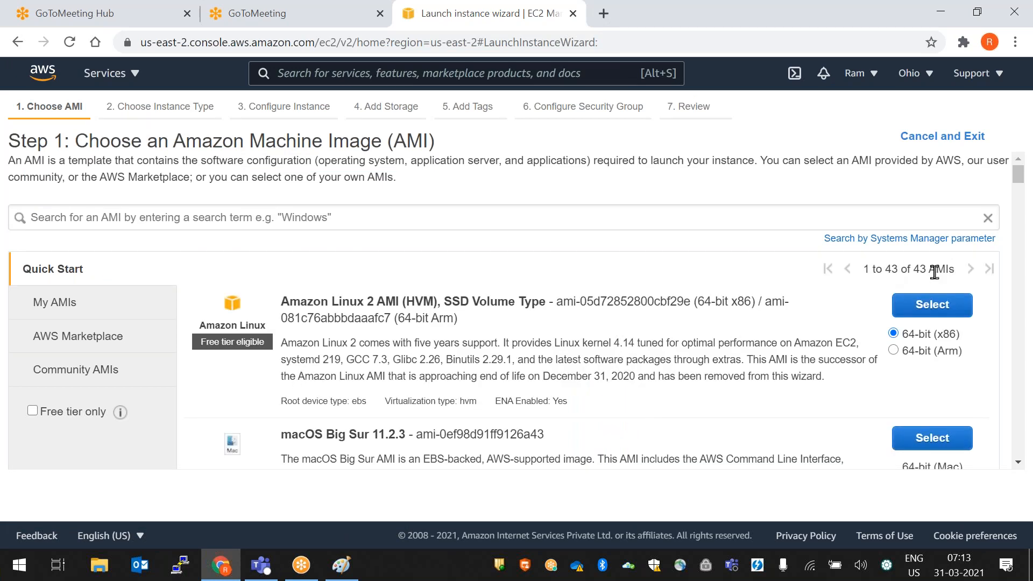
- Select Amazon Linux 2 AMI (HVM), SSD Volume Type from the 43 Quick Start AMIs
drag(887, 269, 960, 269)
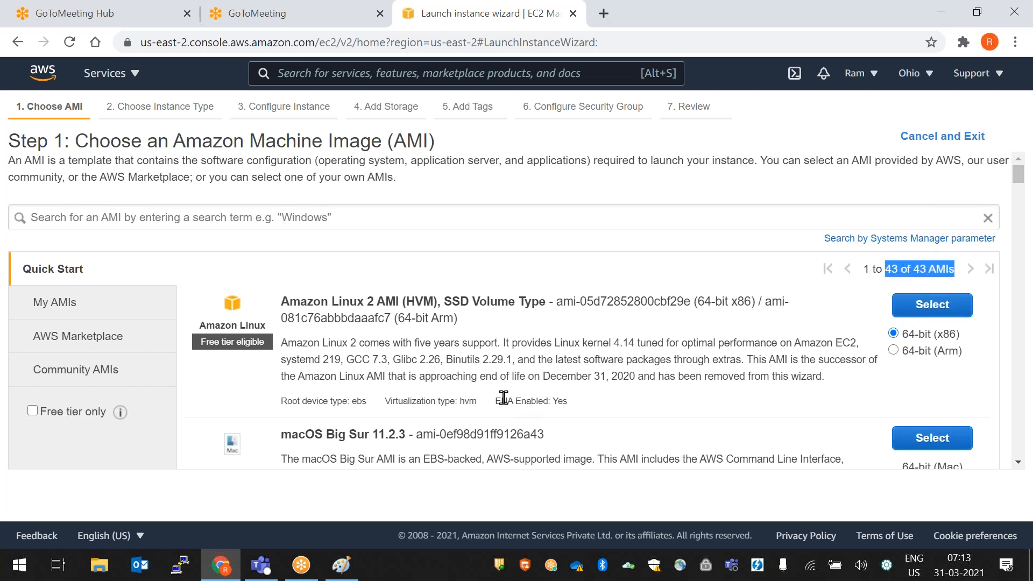
scroll(506, 391, down, 2)
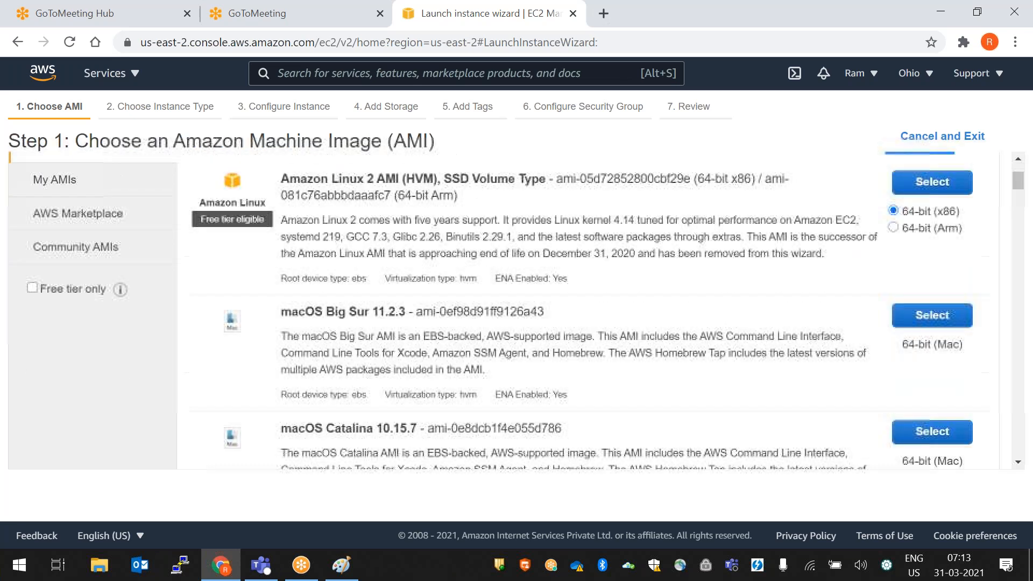
scroll(700, 380, up, 2)
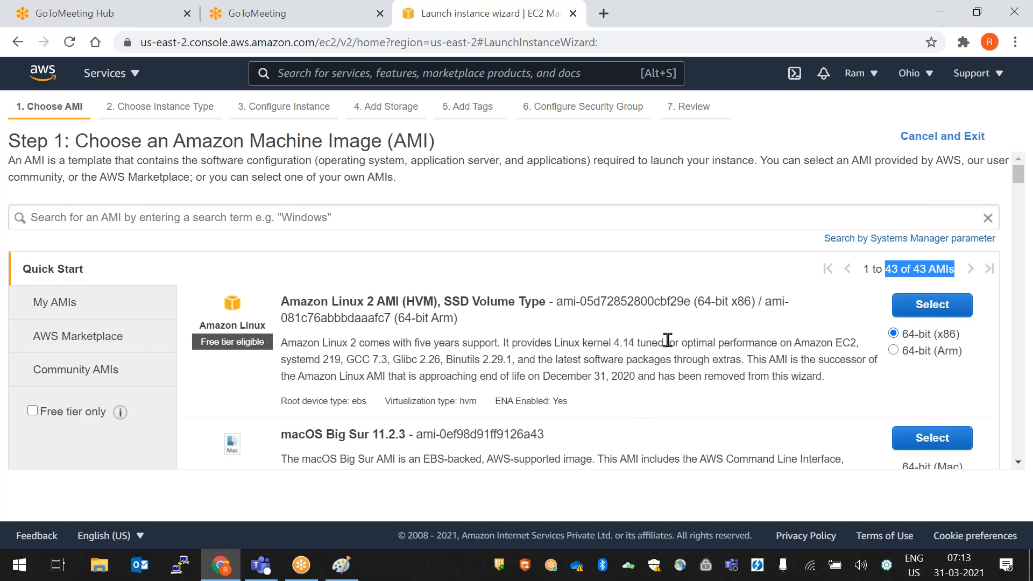
drag(280, 297, 679, 325)
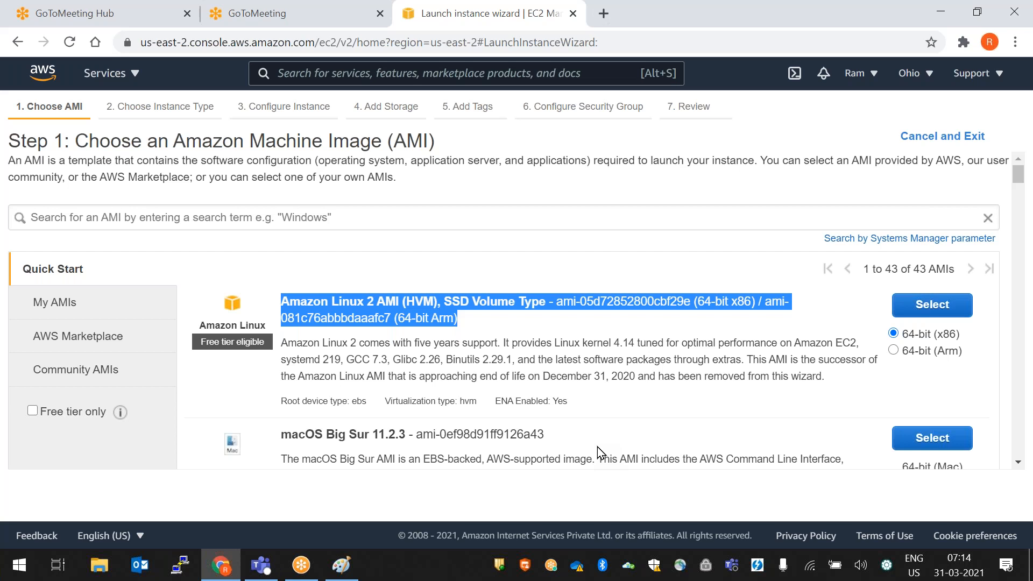
click(971, 372)
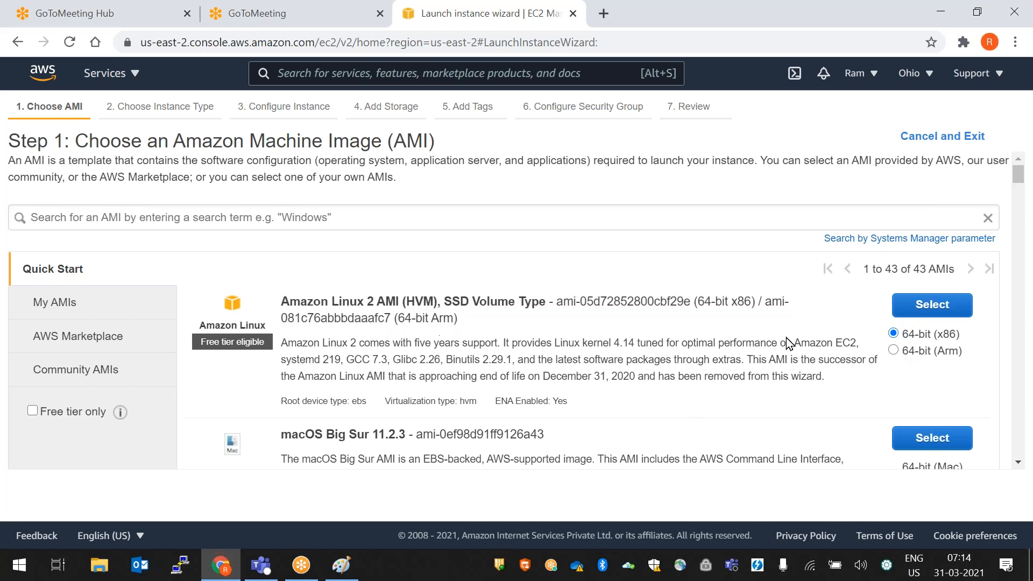
click(939, 310)
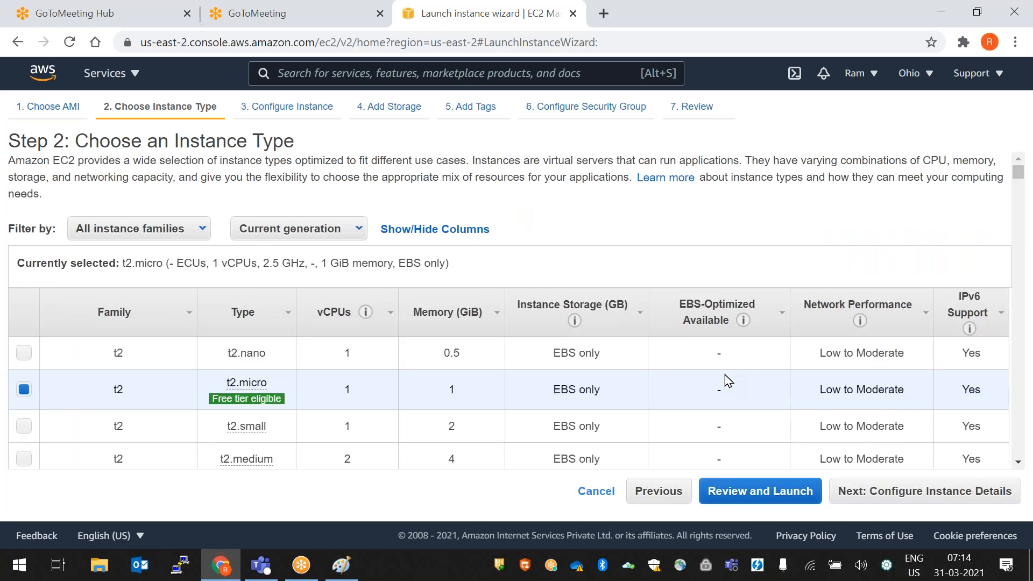
scroll(725, 381, down, 2)
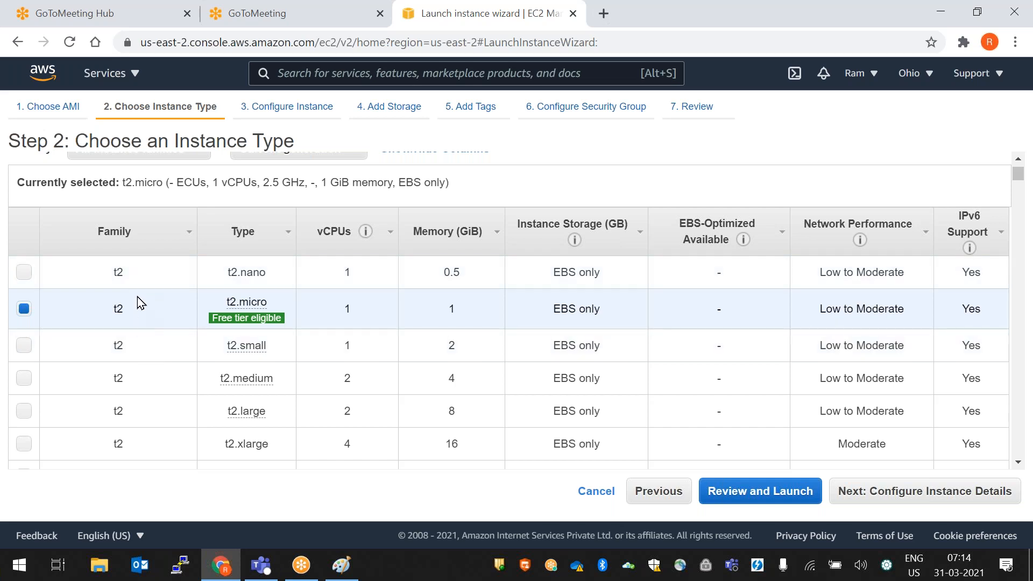
scroll(134, 382, down, 7)
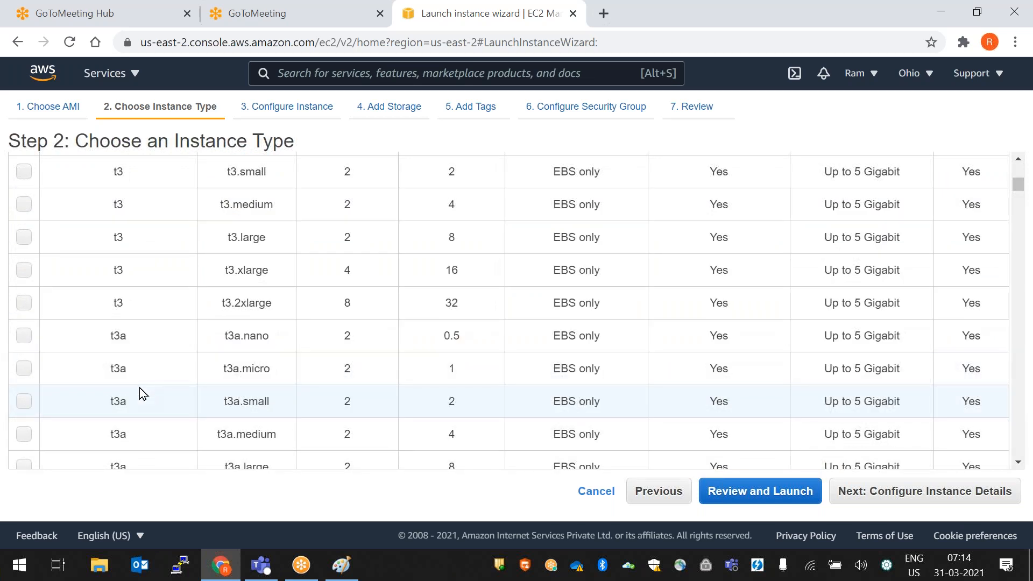
scroll(140, 388, down, 5)
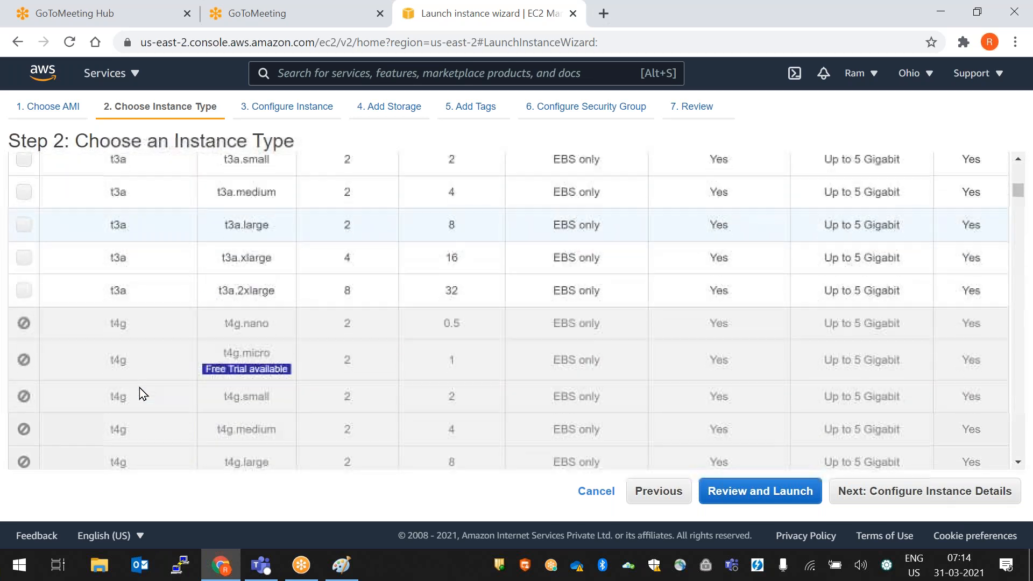
scroll(141, 394, down, 2)
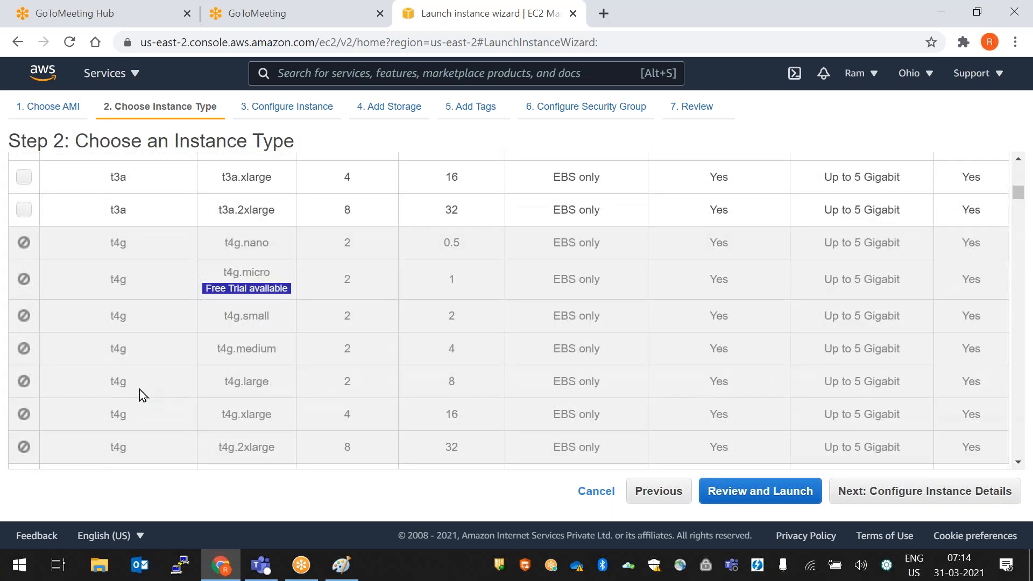
scroll(141, 394, down, 3)
scroll(140, 389, up, 15)
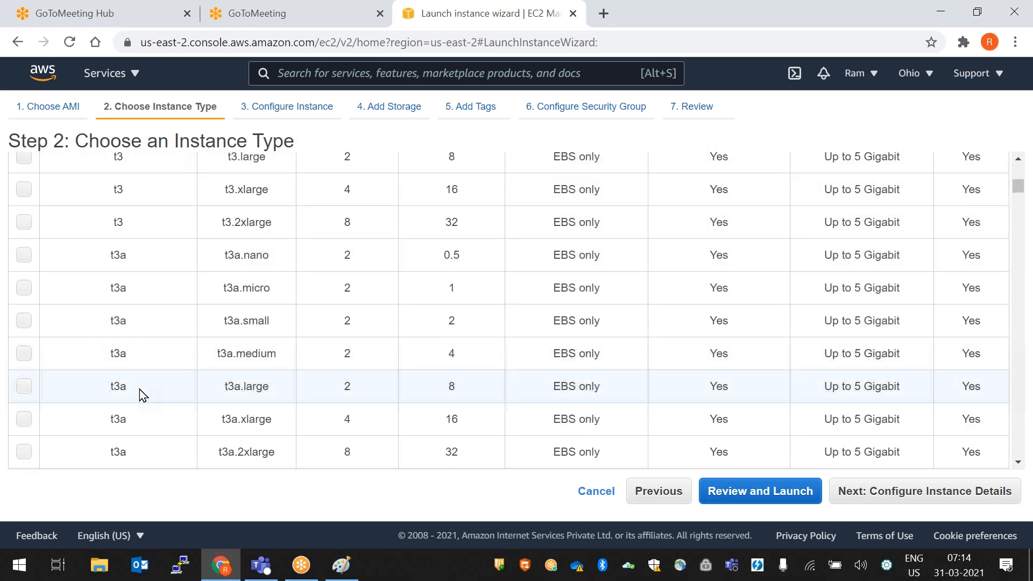
scroll(131, 363, up, 2)
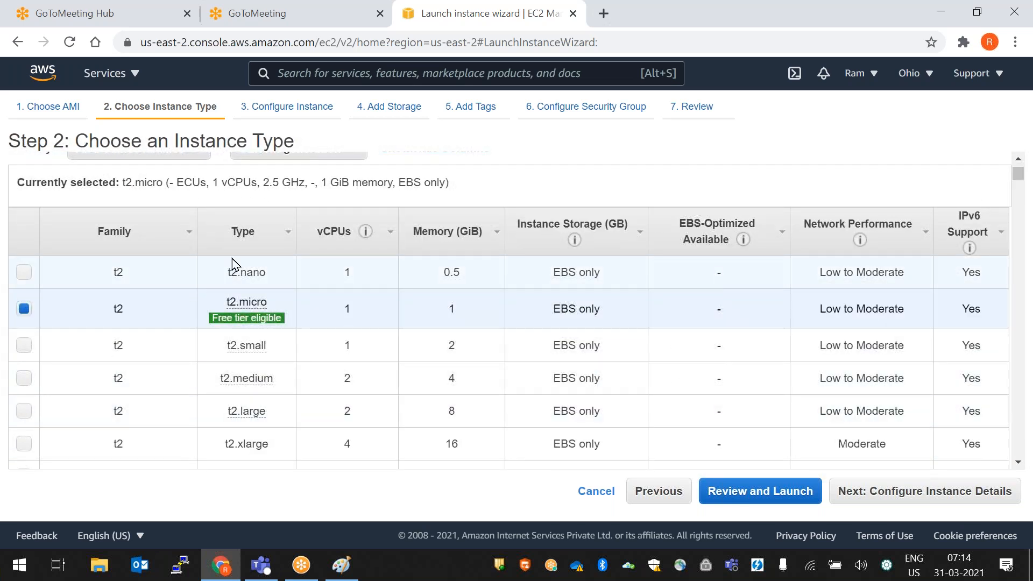
mouse_move(246, 317)
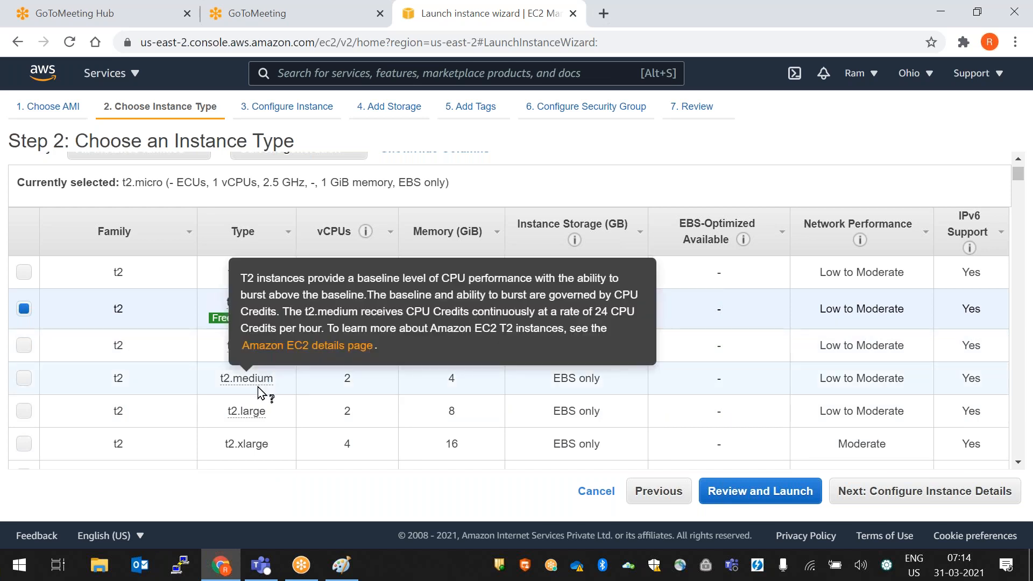
mouse_move(237, 384)
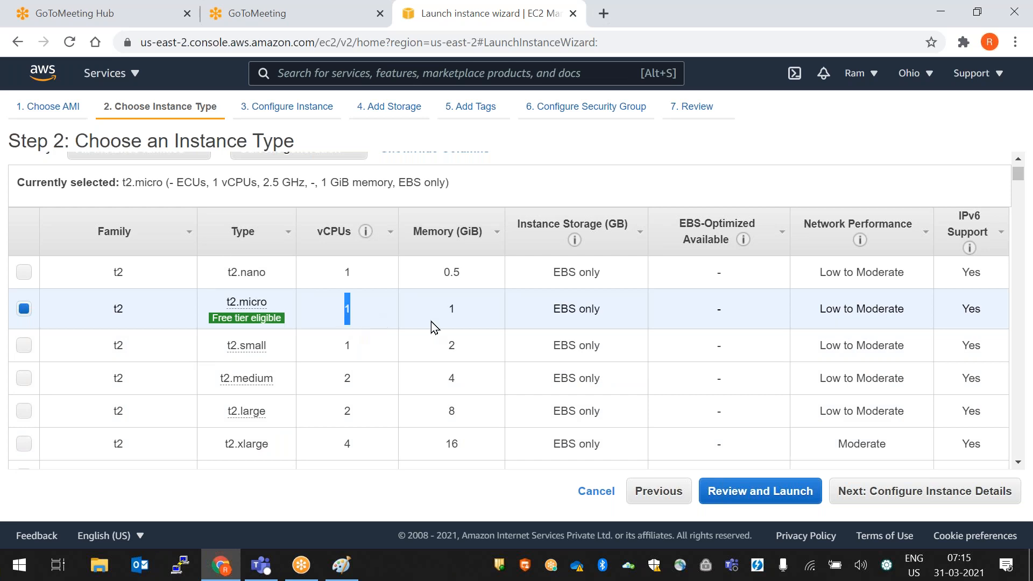
double_click(457, 315)
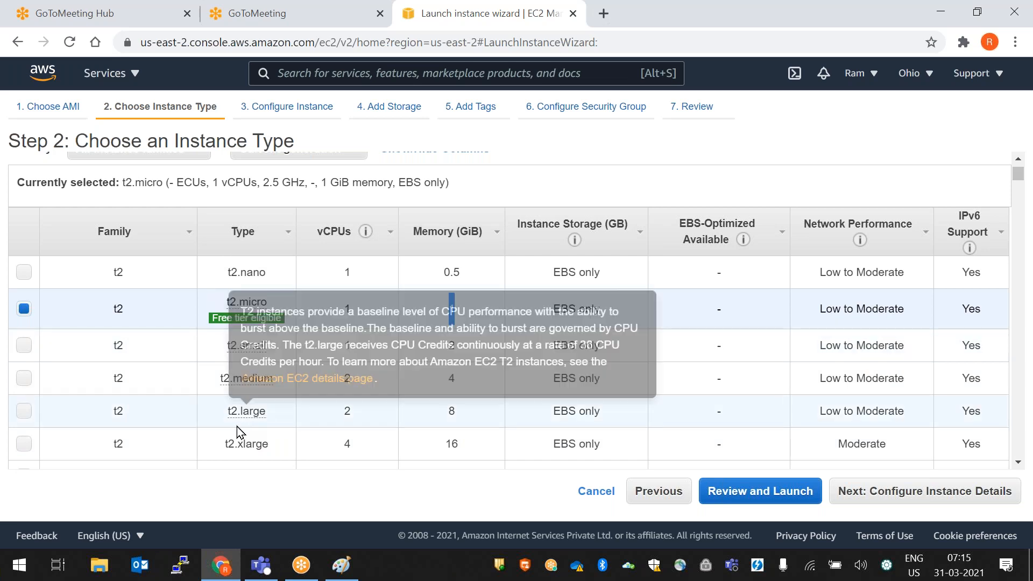
double_click(346, 380)
click(461, 383)
double_click(457, 380)
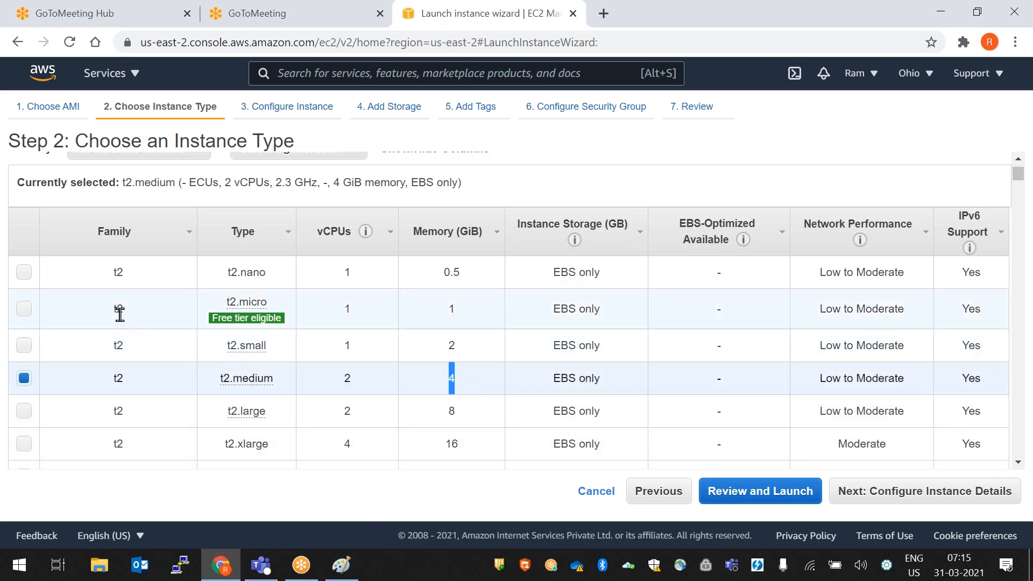
click(24, 313)
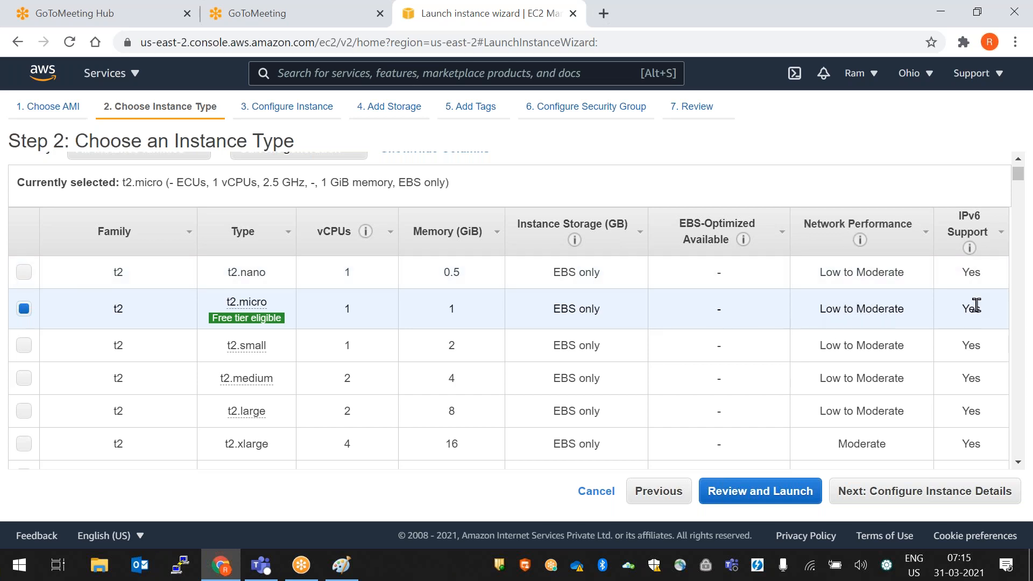
double_click(988, 316)
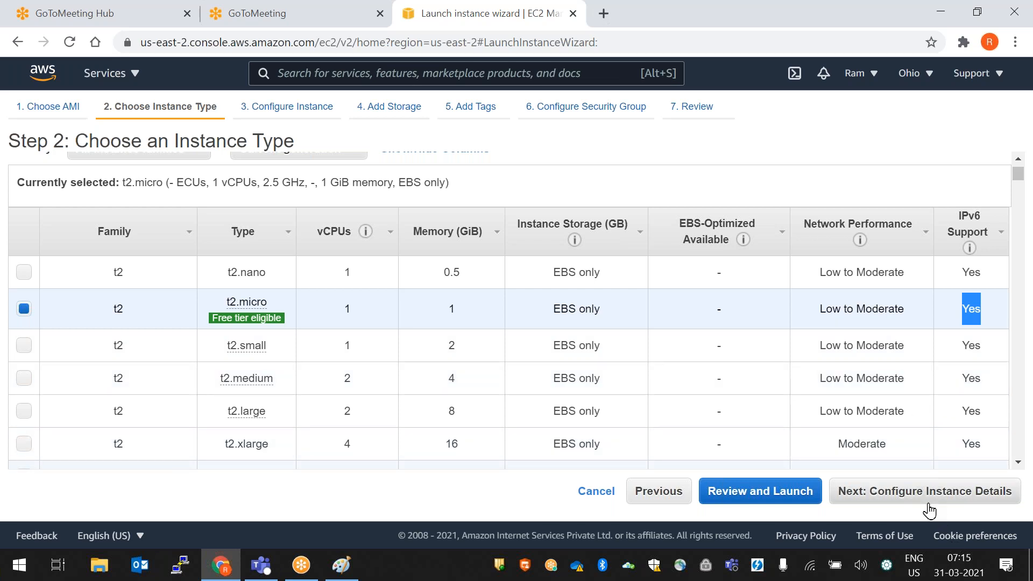
- Continue to Configure Instance Details, trying 100 instances, then set the count back to 1
click(962, 504)
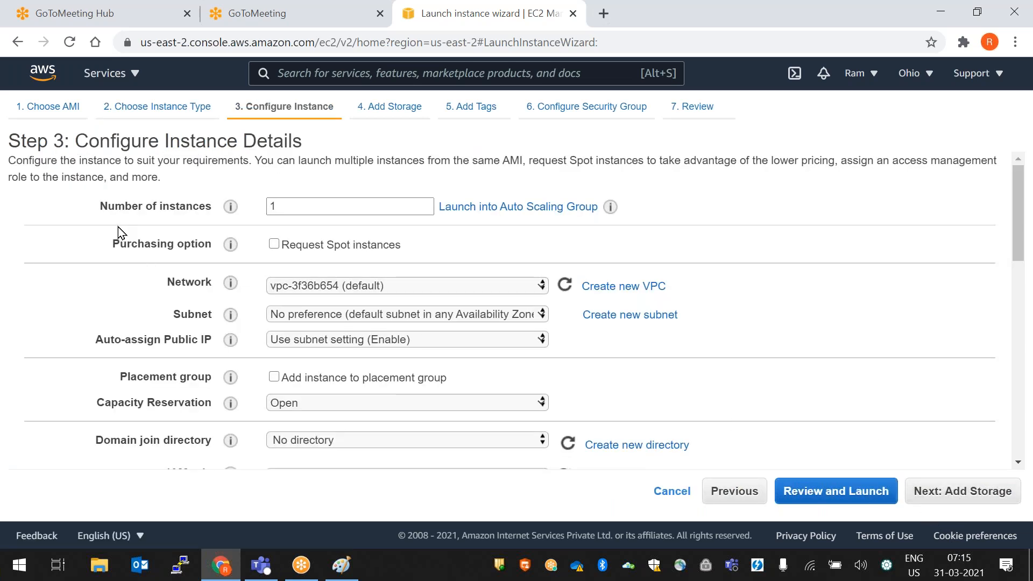
double_click(315, 212)
key(BackSpace)
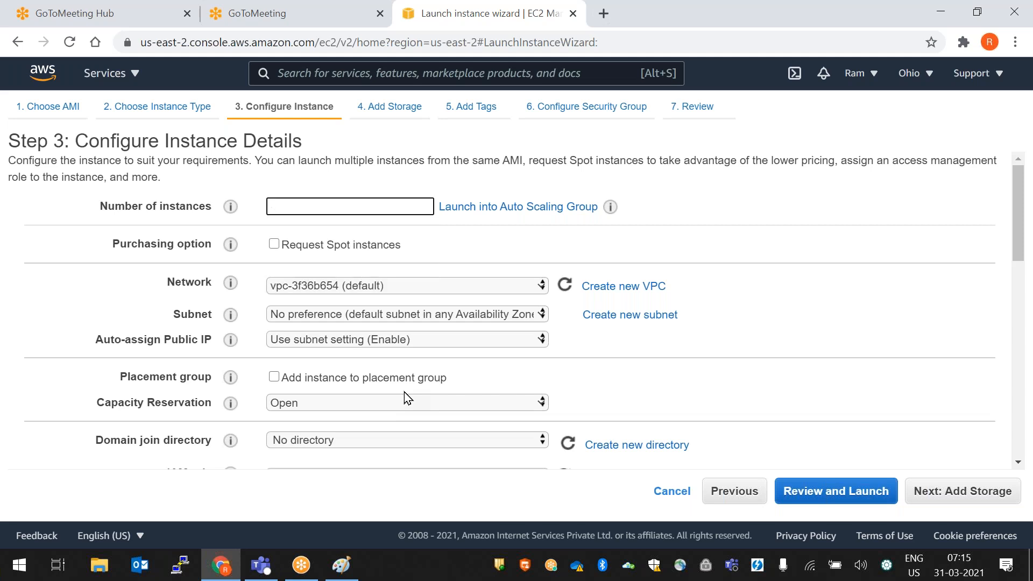
text(100)
key(BackSpace)
key(BackSpace)
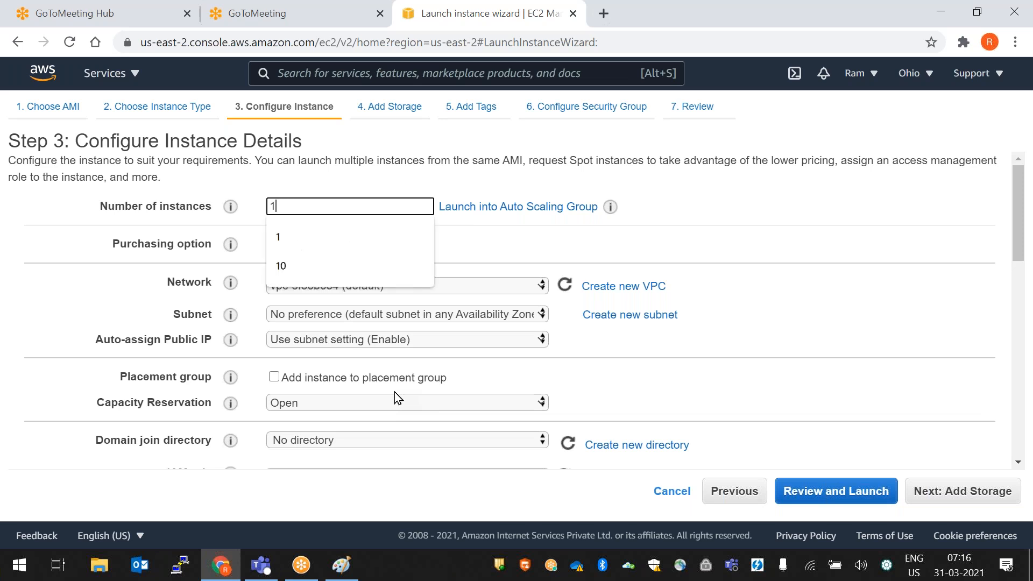
click(790, 254)
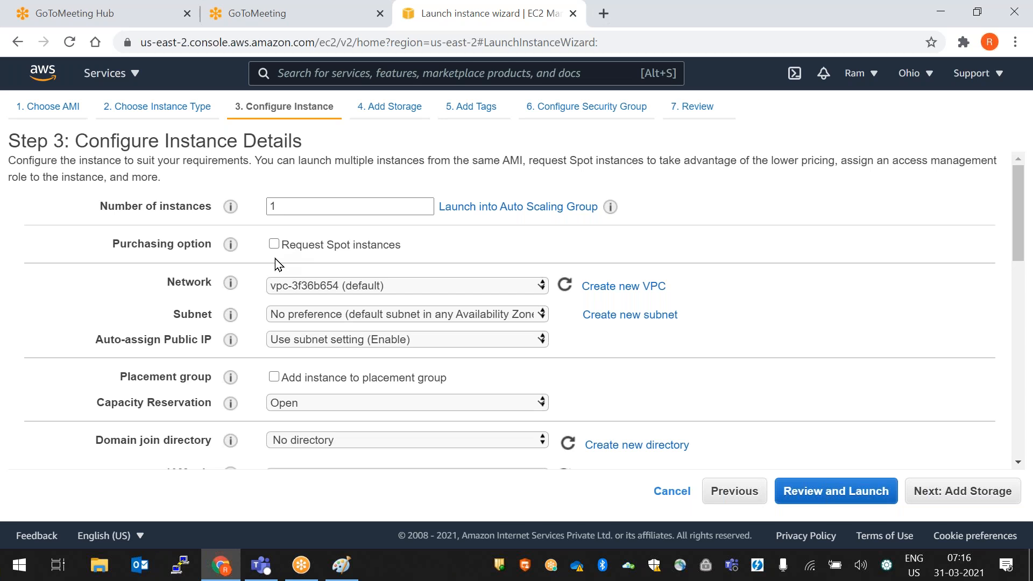
- Request Spot instances and review the $0.0035 current prices per us-east-2 zone
drag(110, 246, 213, 244)
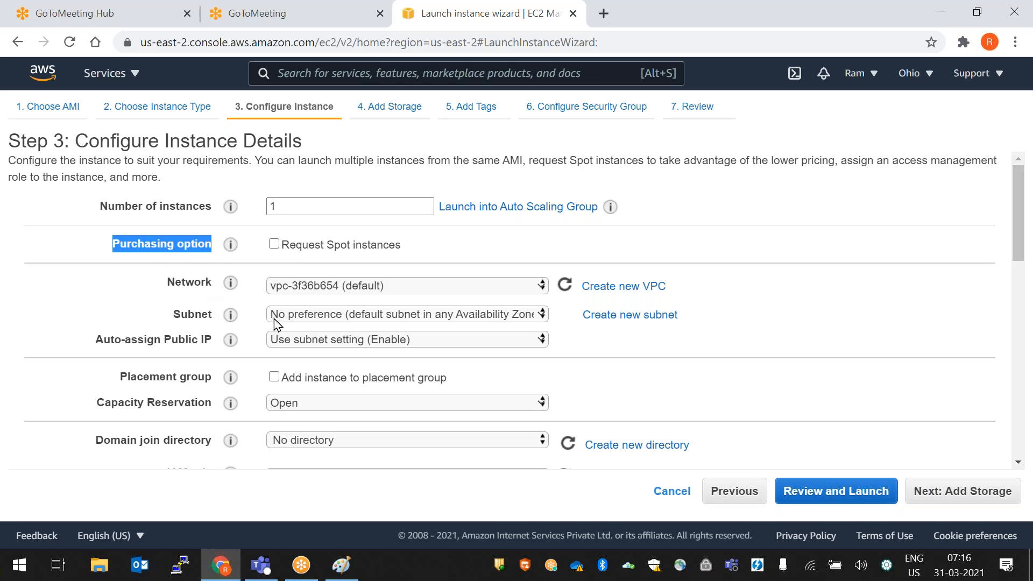
click(274, 243)
drag(407, 338, 364, 294)
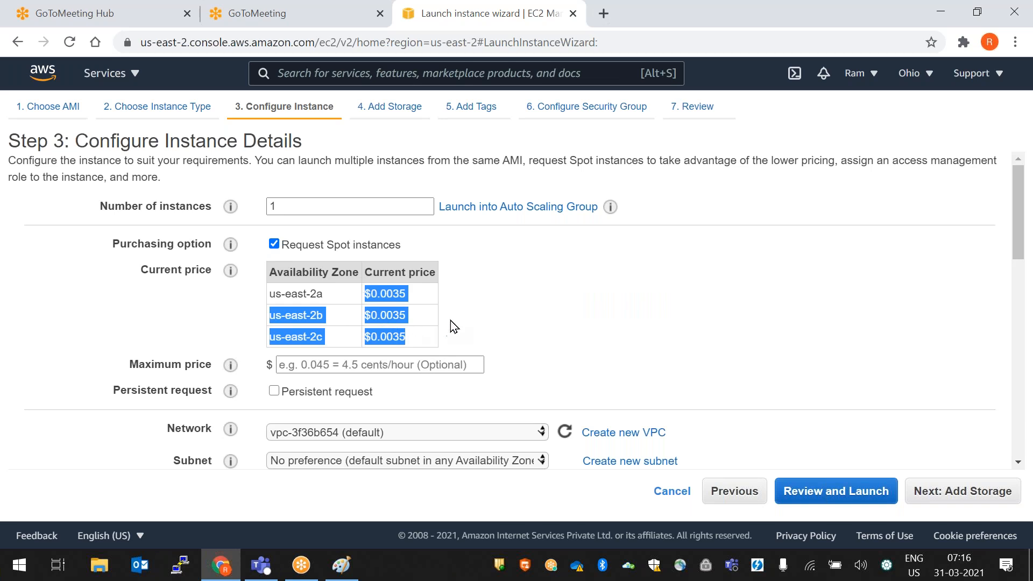
click(431, 307)
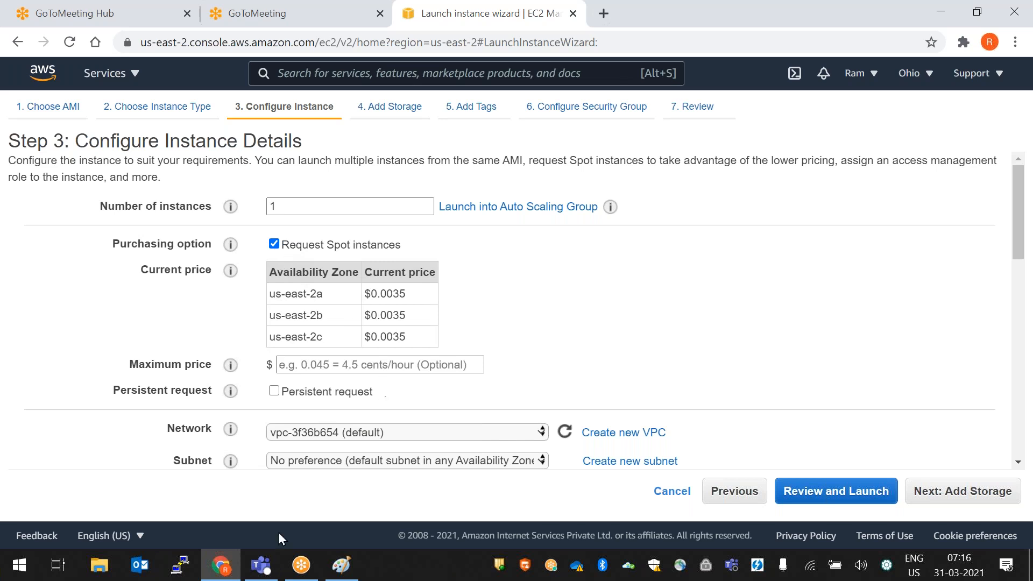
- Draw a large rectangle beside the EC2 heading in Paint
click(334, 573)
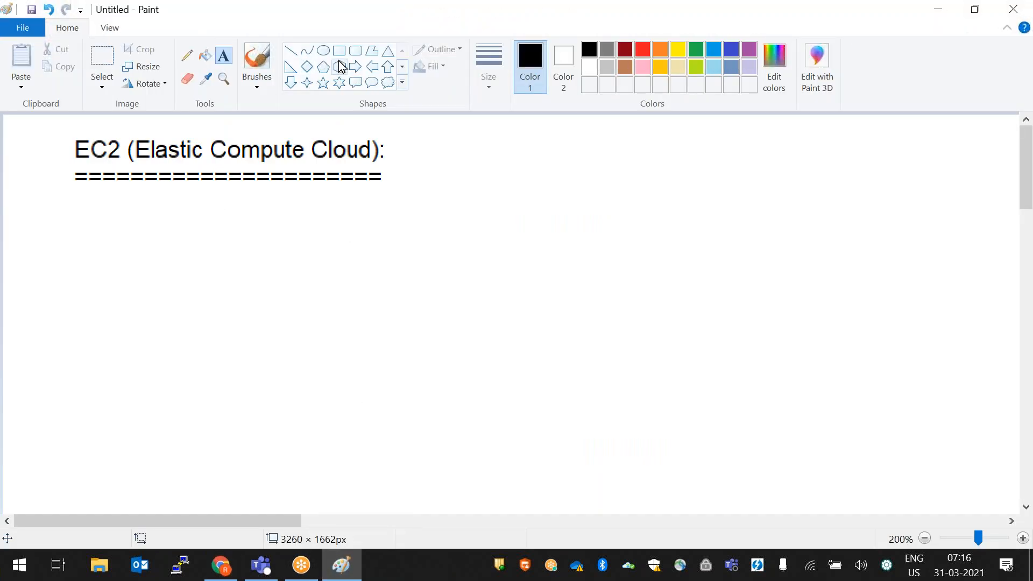
click(339, 52)
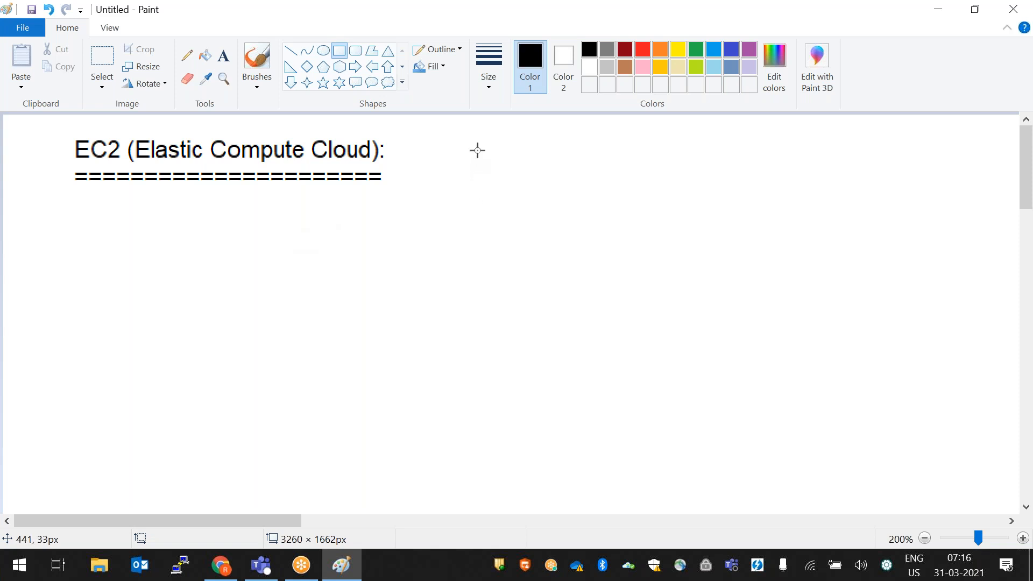
drag(477, 150, 790, 228)
drag(815, 303, 888, 494)
drag(774, 369, 752, 350)
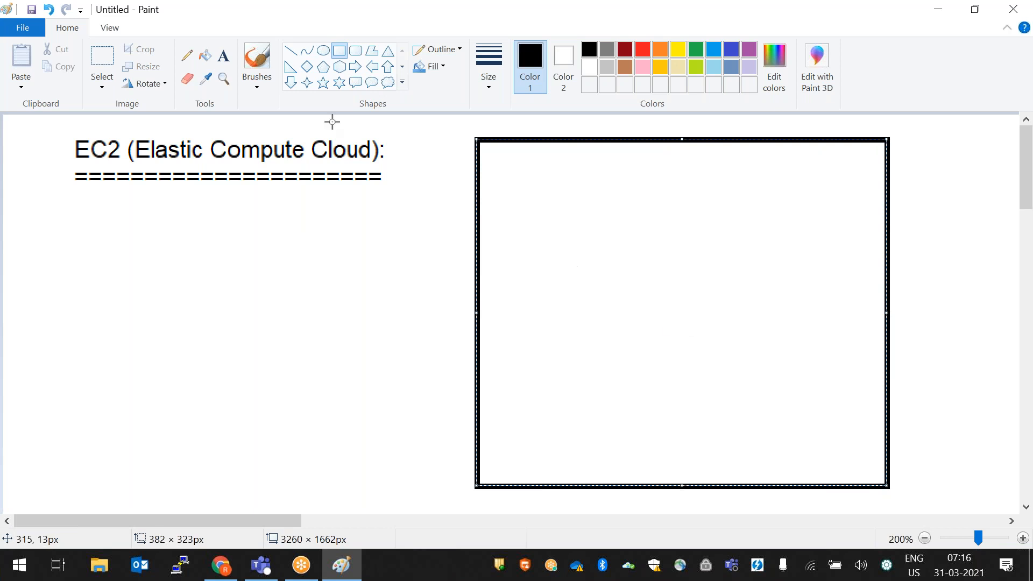
- Write '30 - 40% 90%' and '1000 900' inside the box, then return to the wizard
click(224, 56)
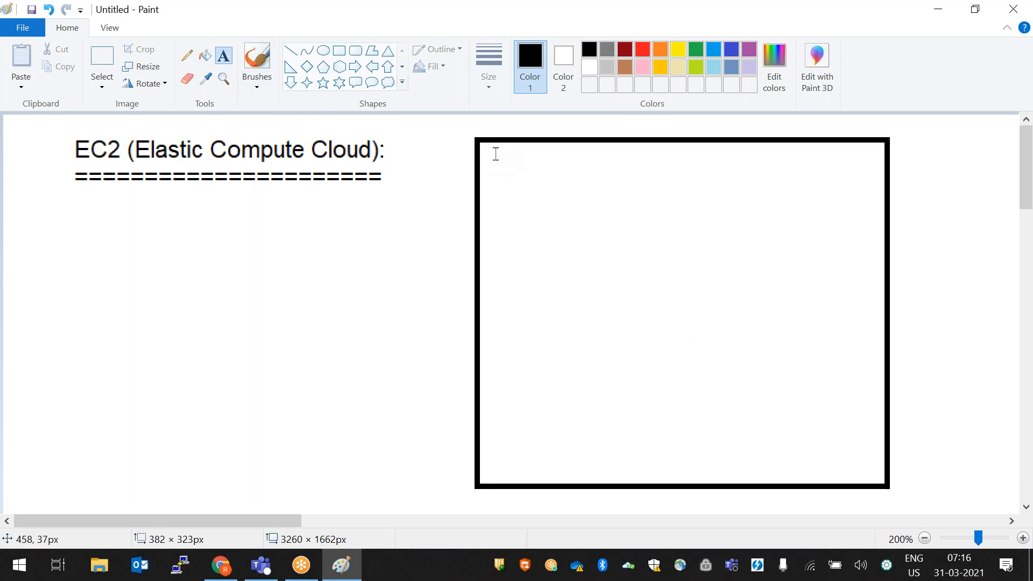
drag(492, 153, 700, 204)
text(3)
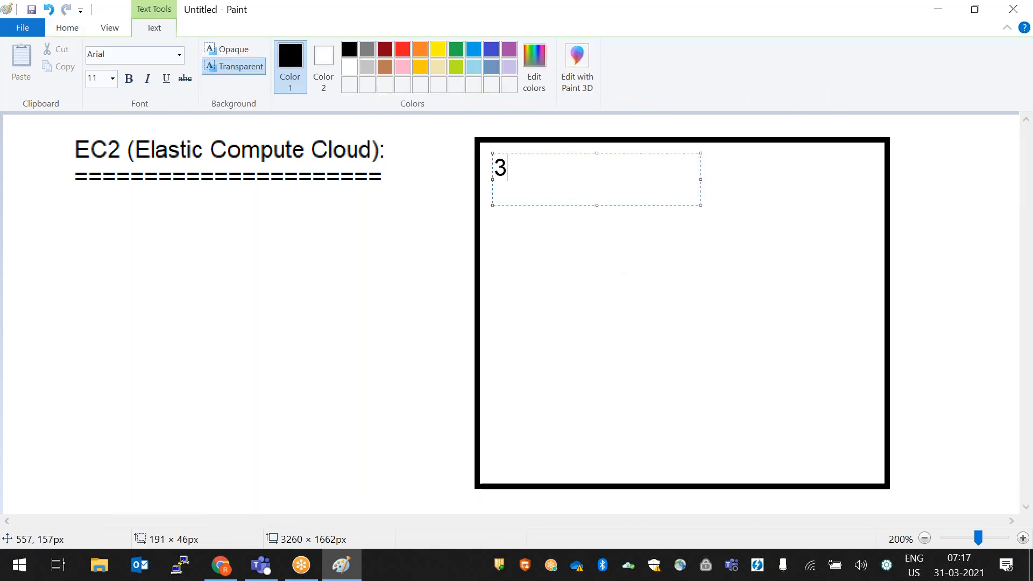
text(0 - 40)
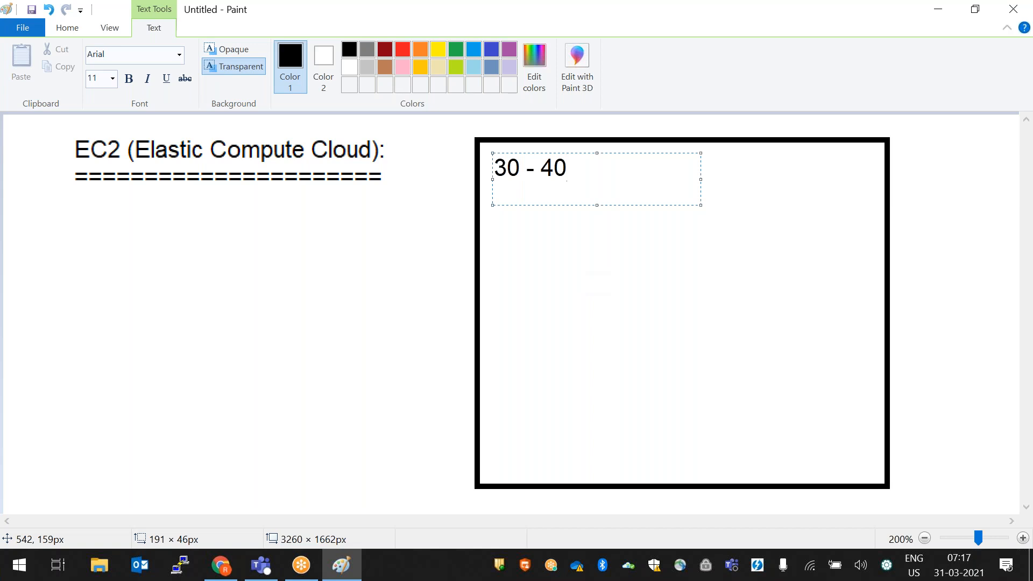
text(%)
text(90)
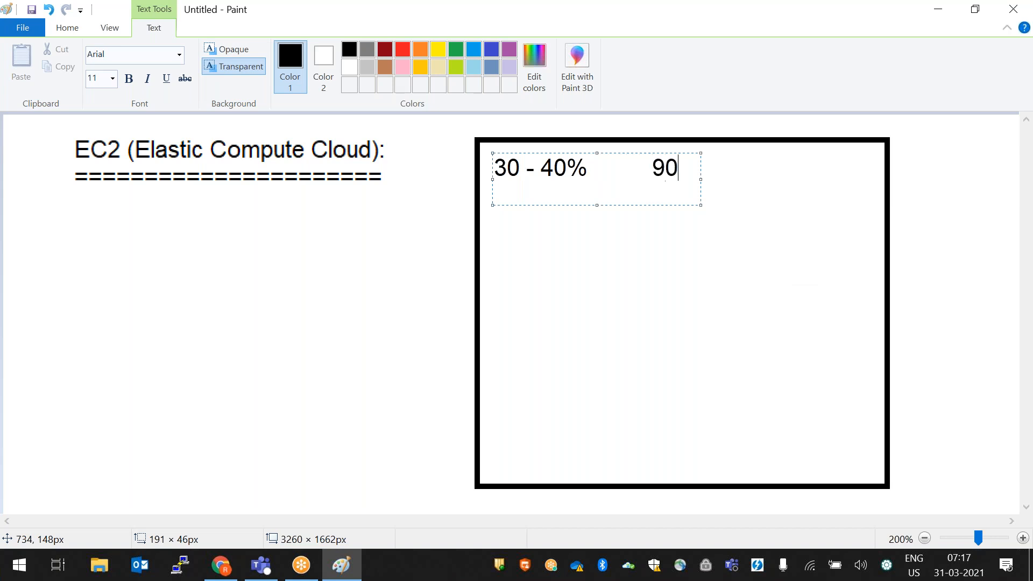
text(%)
key(Return)
key(Return)
text(1000  )
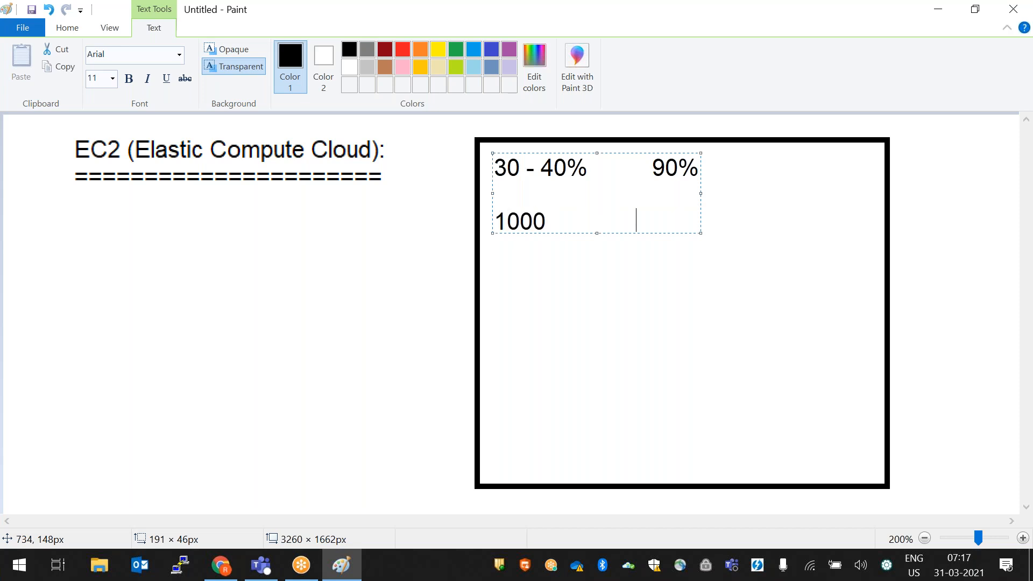
text(            9000)
key(BackSpace)
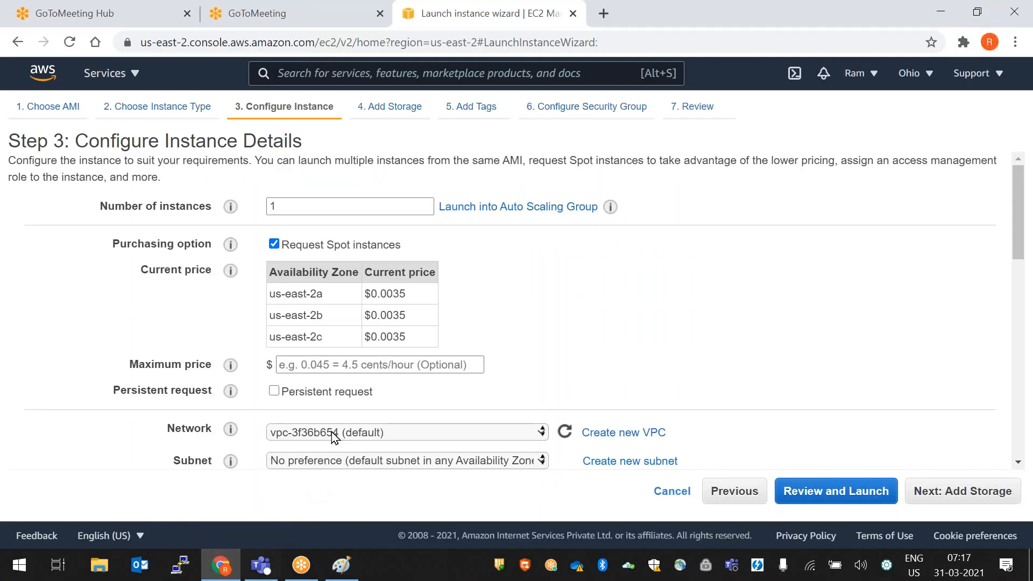
click(221, 565)
- Review the $0.0035 spot prices for the three zones, then switch back to Paint
drag(411, 338, 370, 294)
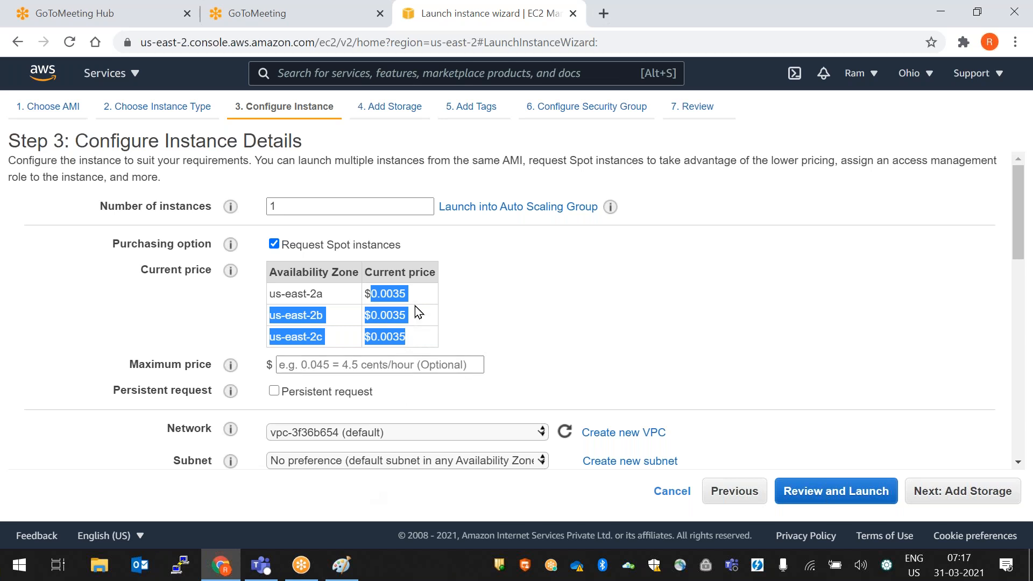
click(425, 313)
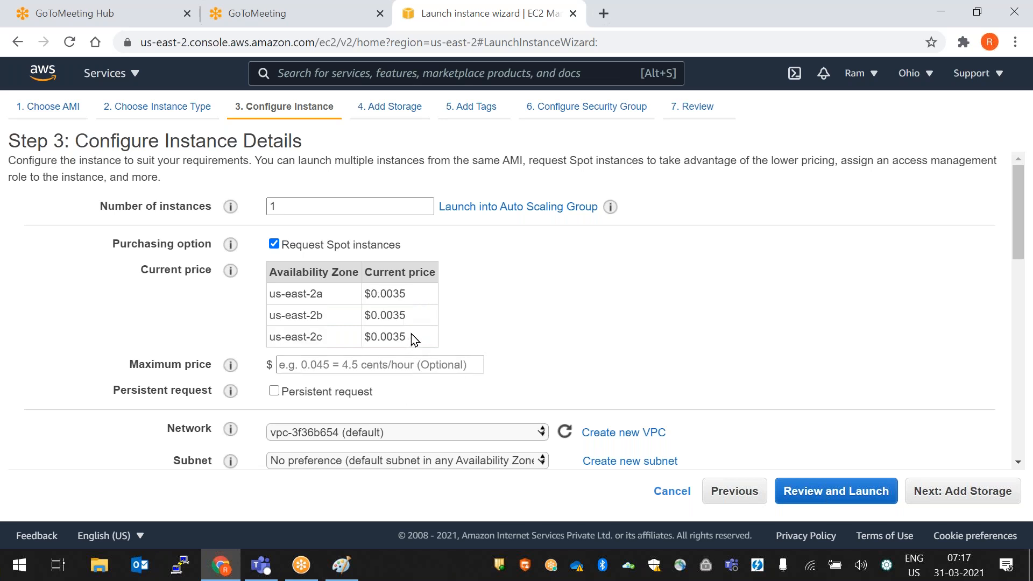
click(341, 565)
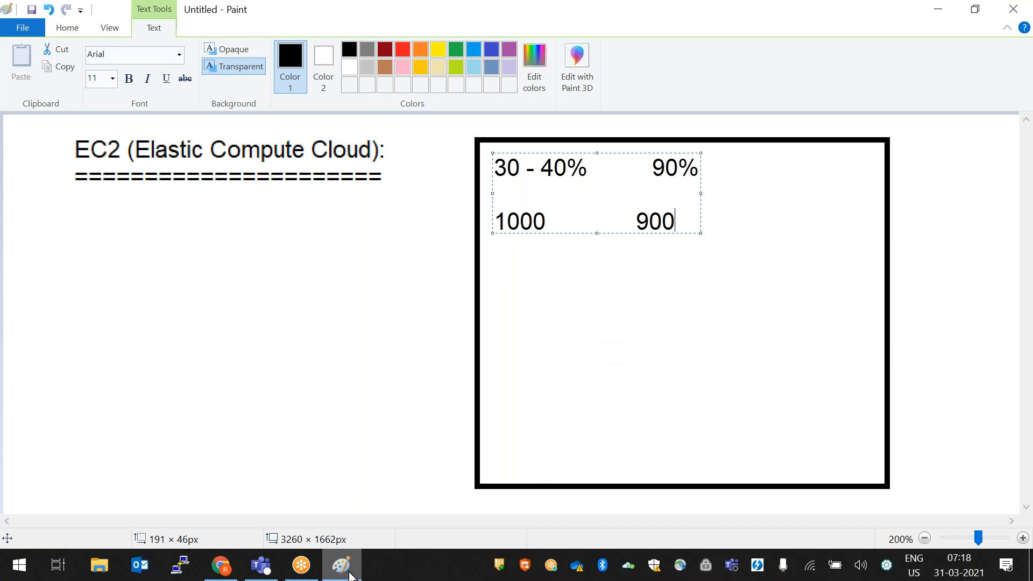
- Bring the Step 3 launch wizard back in front of Paint
click(220, 565)
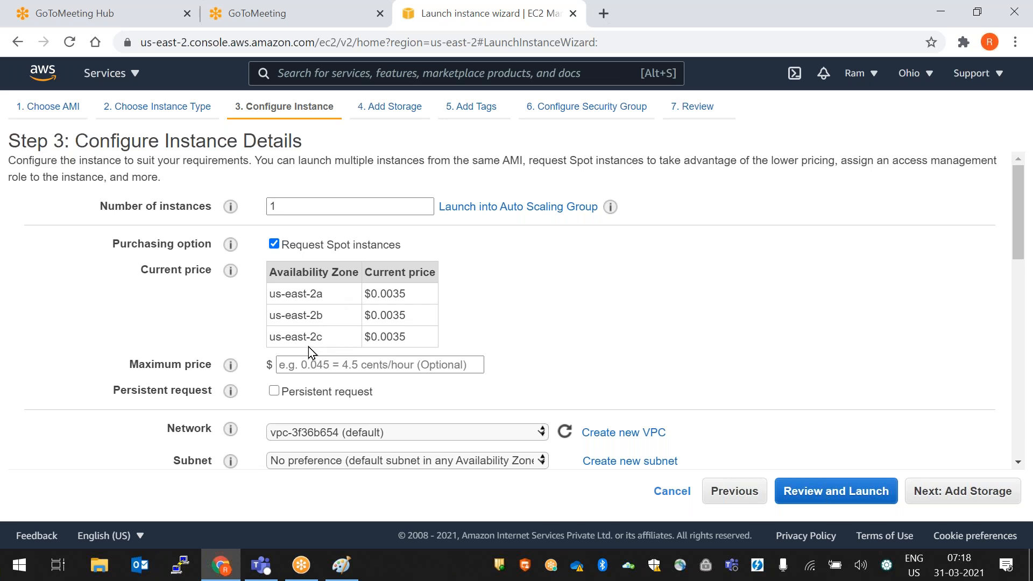
- Untick Request Spot instances and scroll past Network and IAM role to Shutdown behavior
click(274, 247)
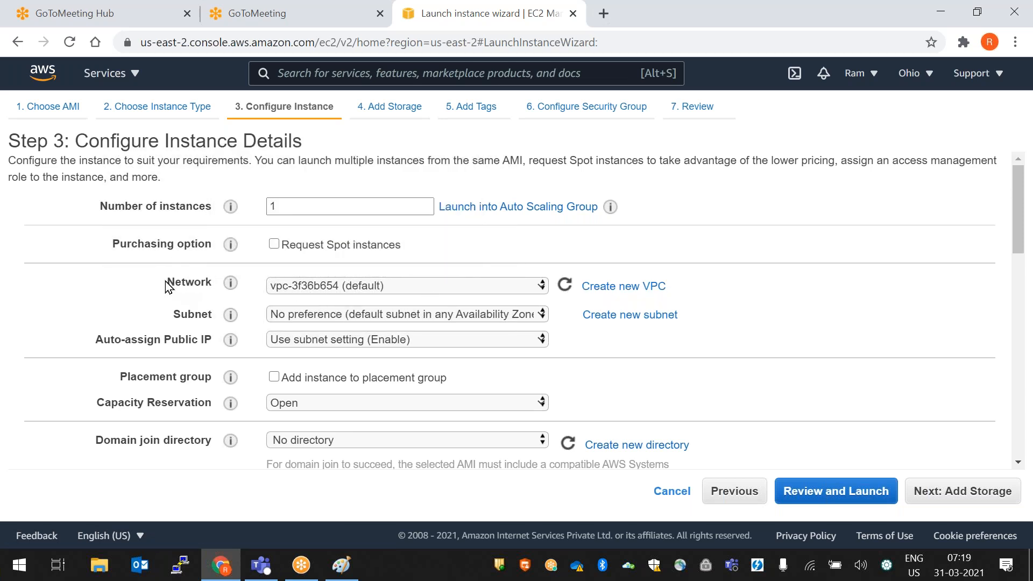
mouse_move(230, 315)
drag(146, 273, 626, 431)
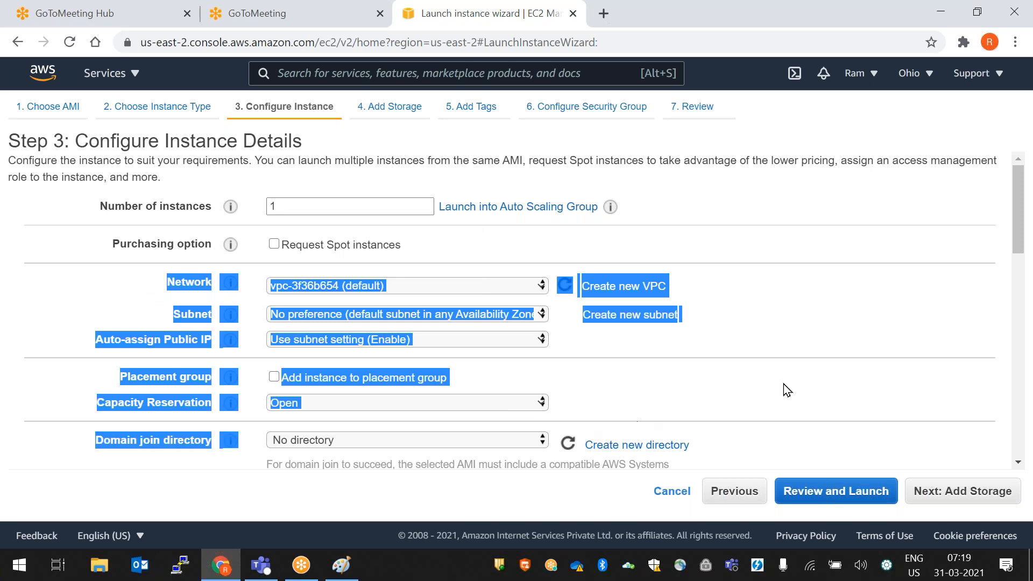
click(844, 347)
scroll(847, 347, down, 3)
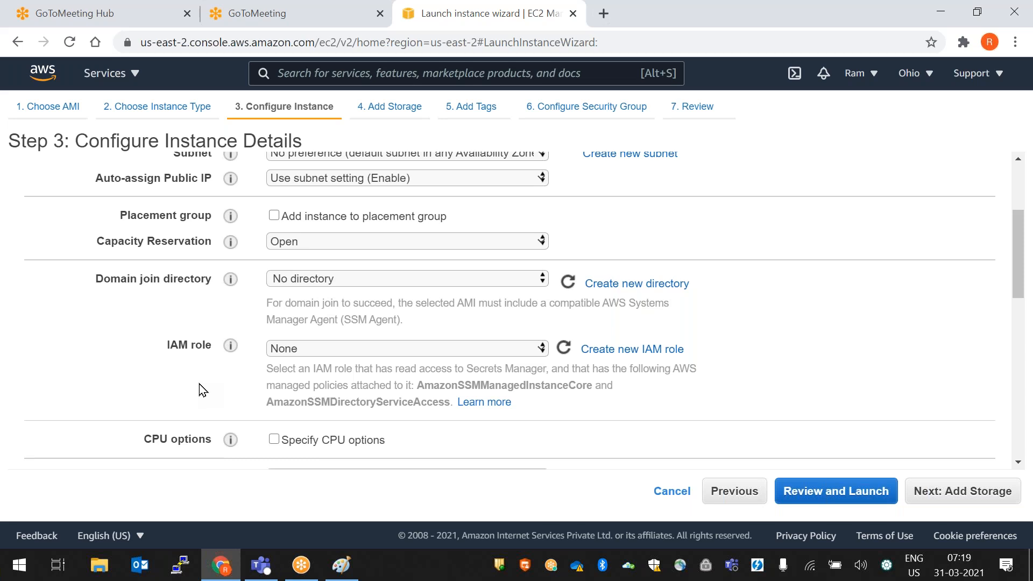
drag(171, 355, 263, 389)
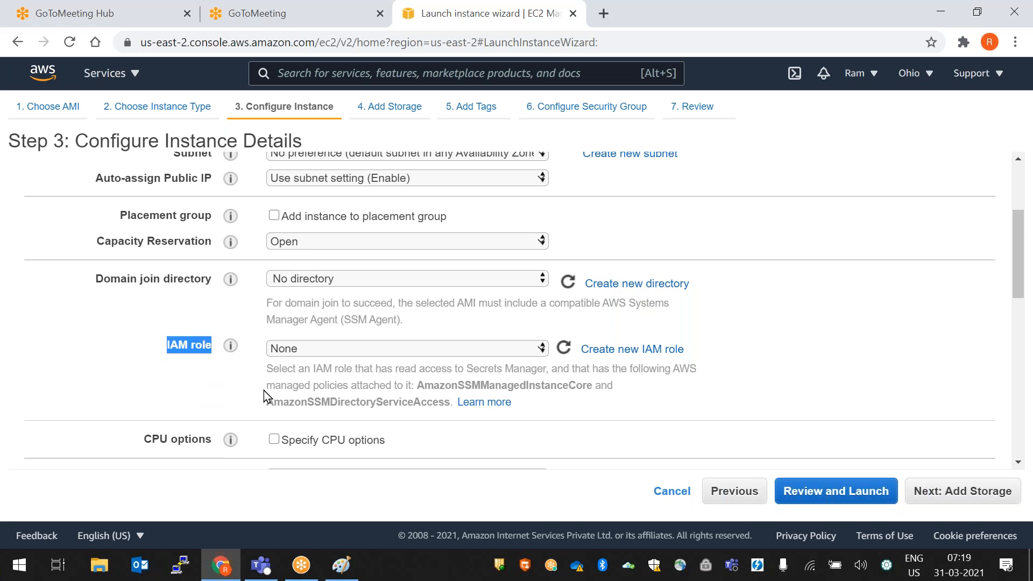
scroll(264, 390, down, 3)
drag(106, 317, 217, 320)
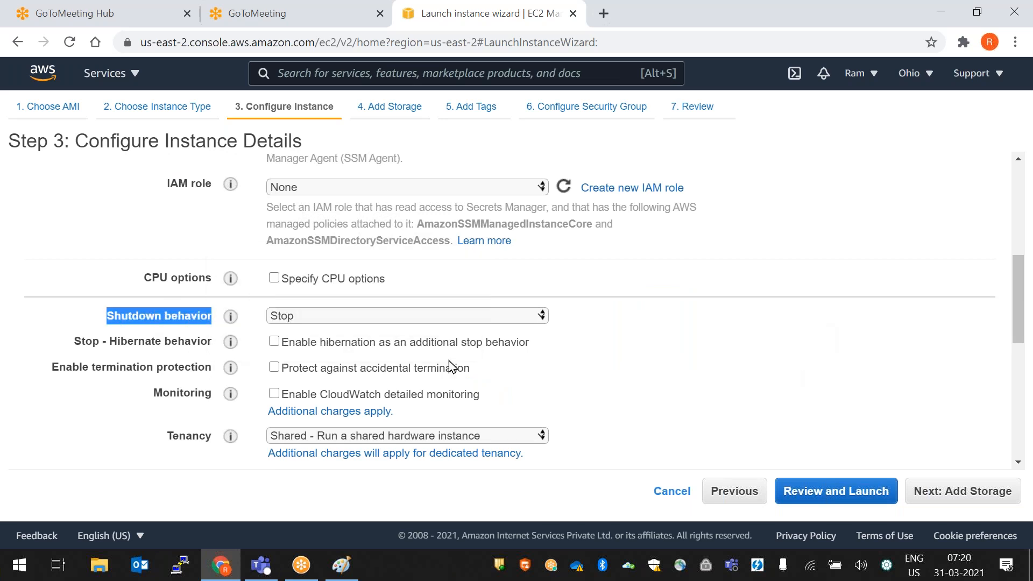
- Change shutdown behavior from Stop to Terminate, after briefly toggling it back to Stop
click(322, 318)
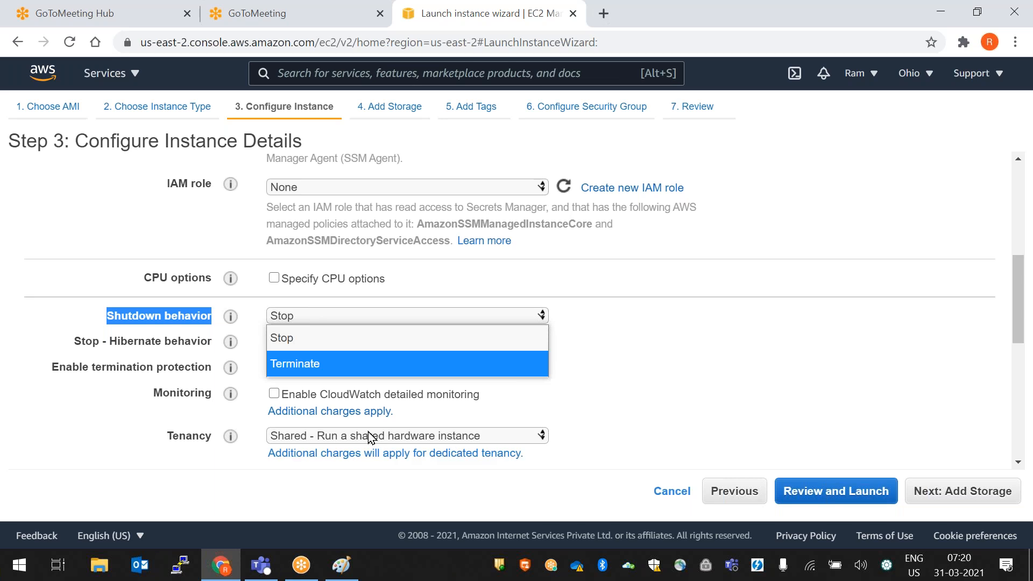
click(327, 363)
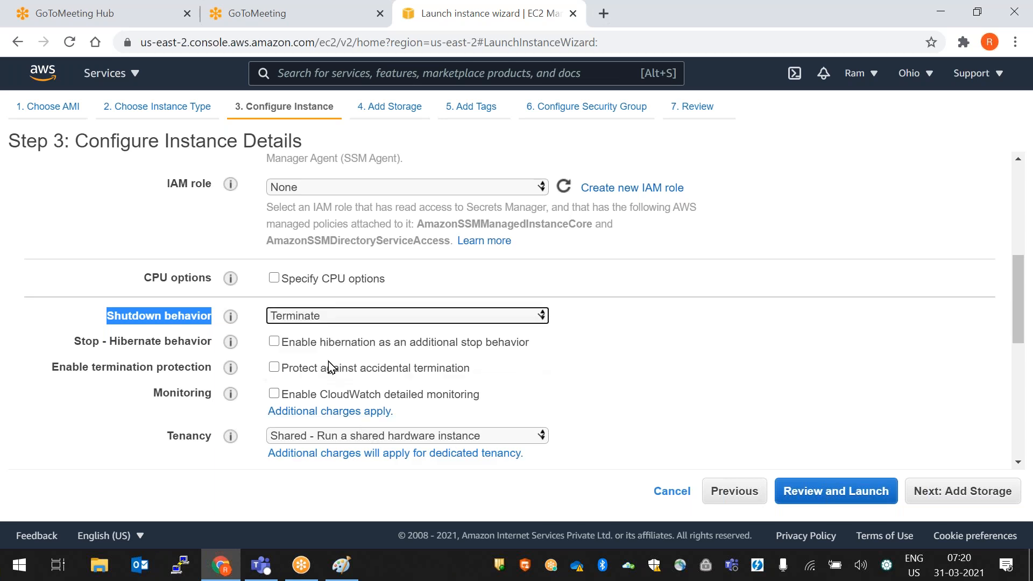
click(705, 330)
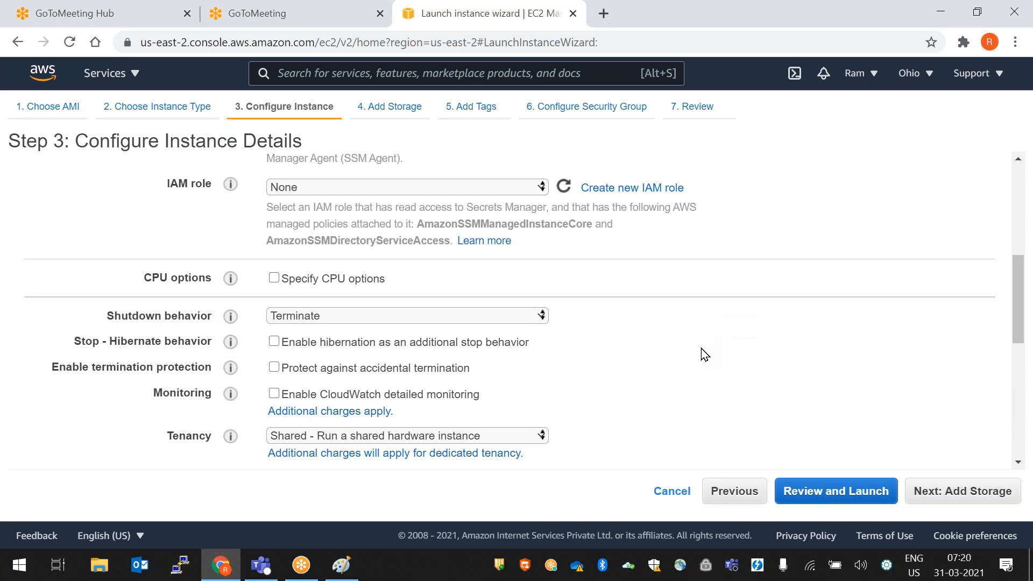
click(343, 315)
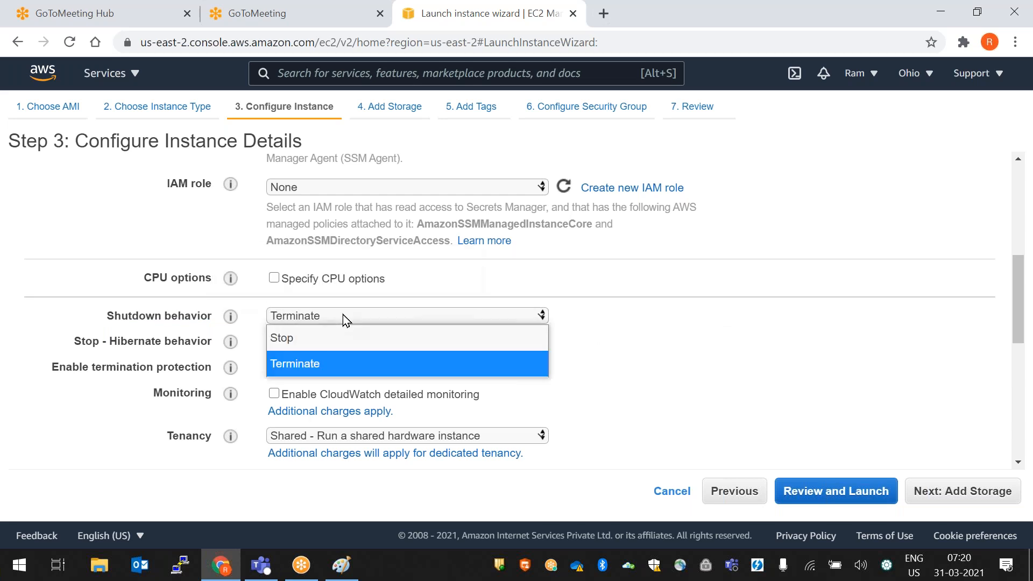
click(325, 337)
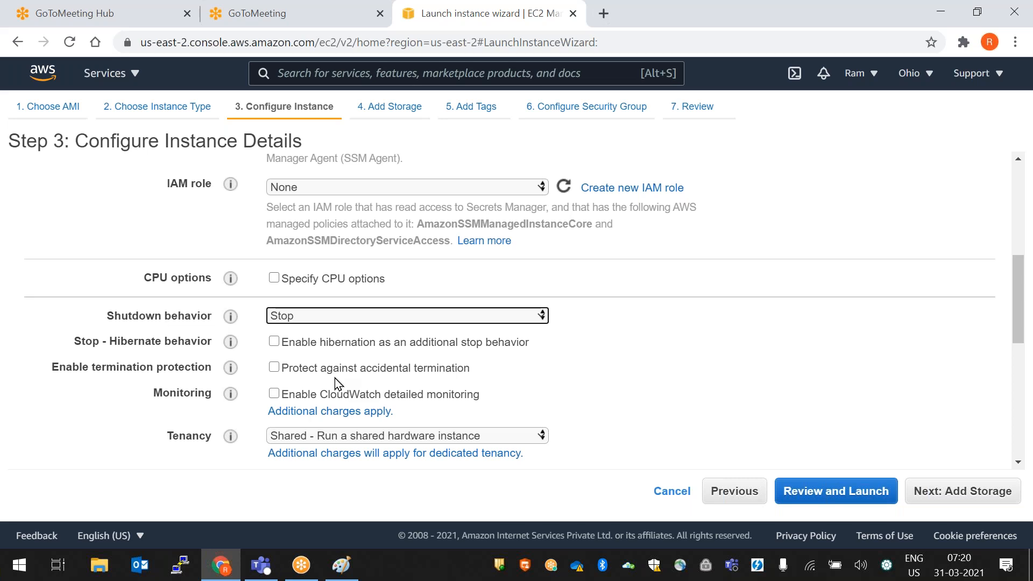
click(298, 317)
click(302, 369)
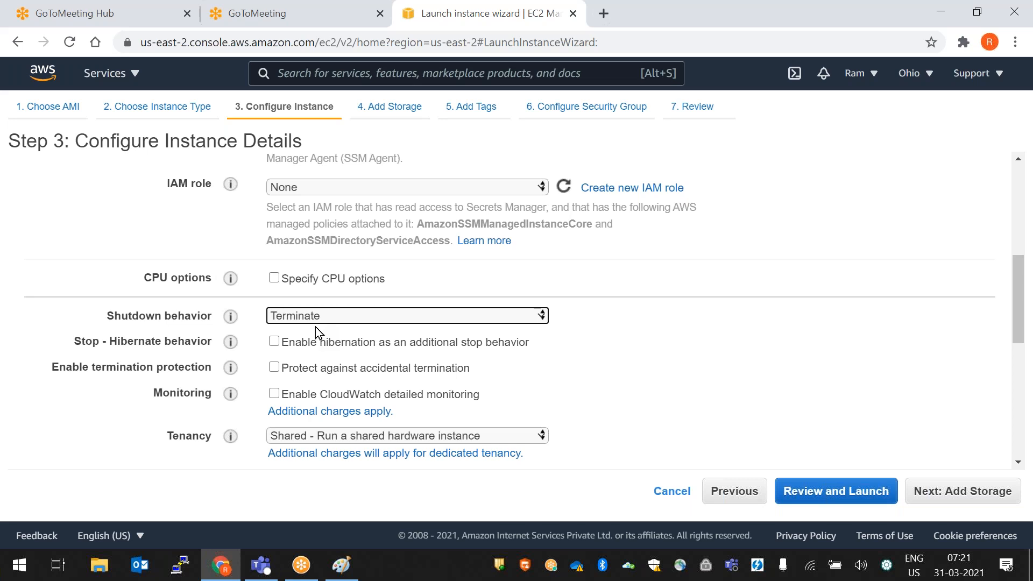
- Switch shutdown behavior to Stop, revealing the unchecked Stop - Hibernate behavior option
click(406, 319)
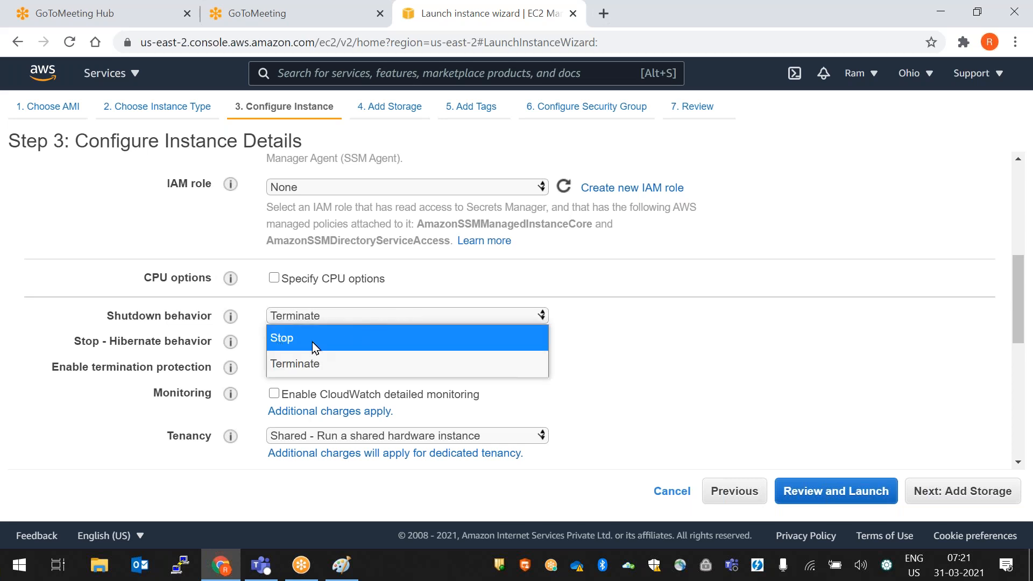
click(309, 337)
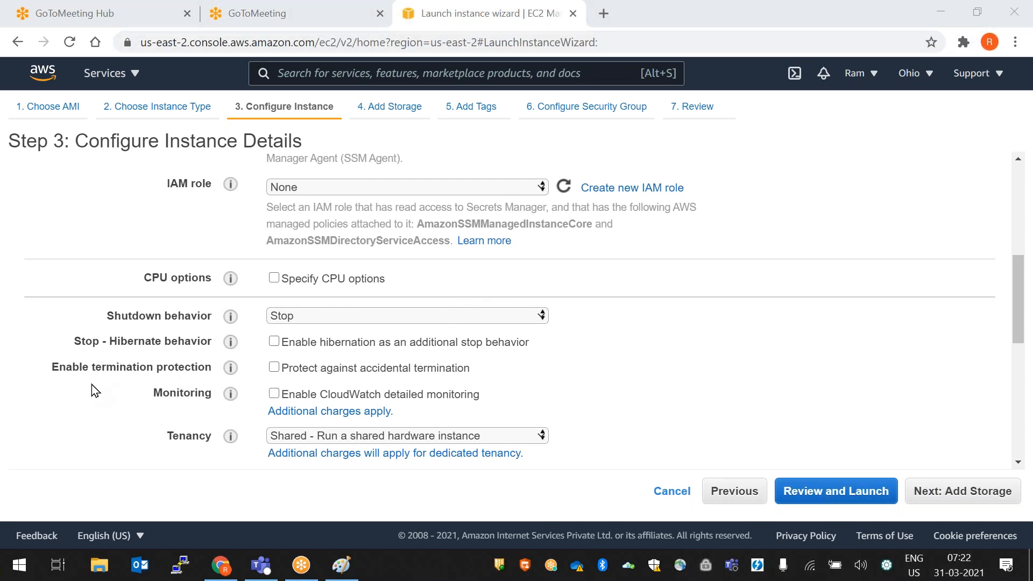
drag(74, 342, 210, 341)
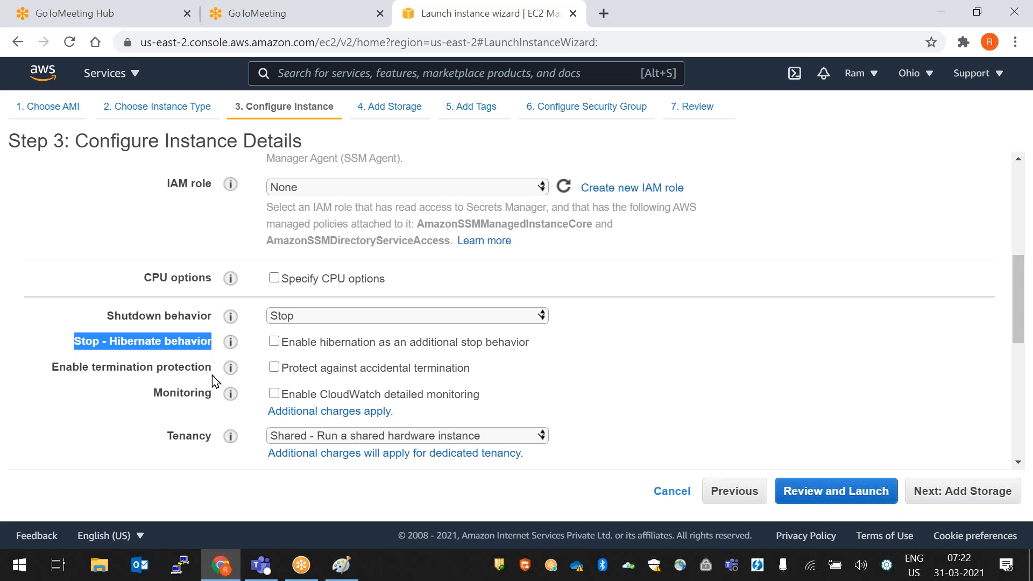
click(126, 386)
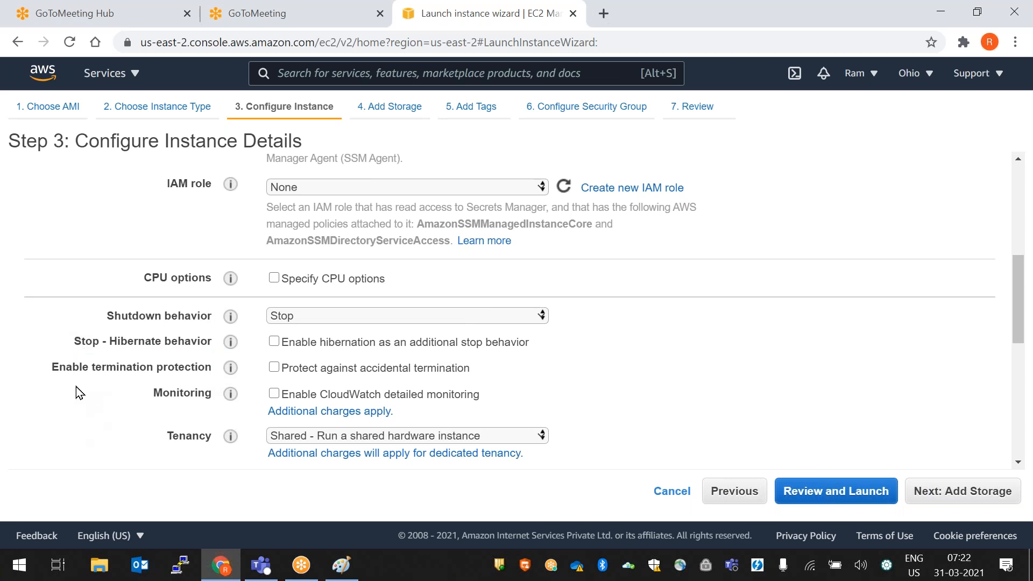
triple_click(114, 340)
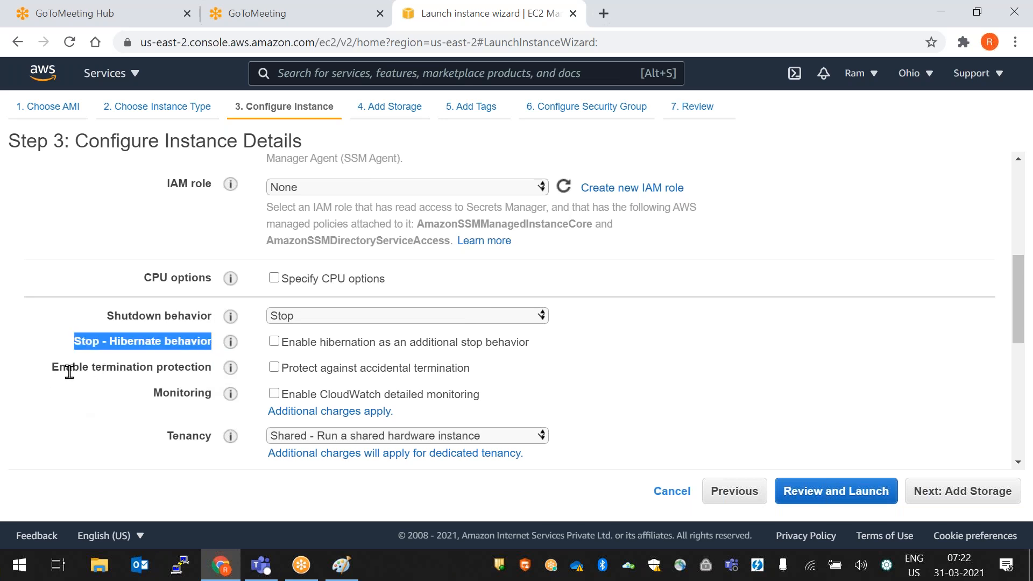
drag(52, 369, 264, 369)
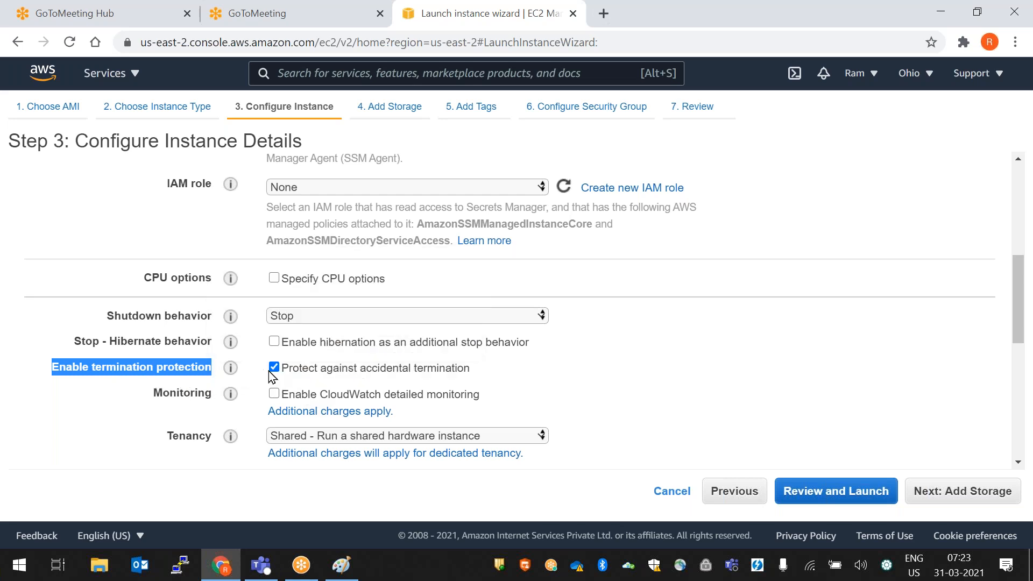
- Note that detailed monitoring costs extra, keep tenancy Shared, then switch to Paint
click(162, 407)
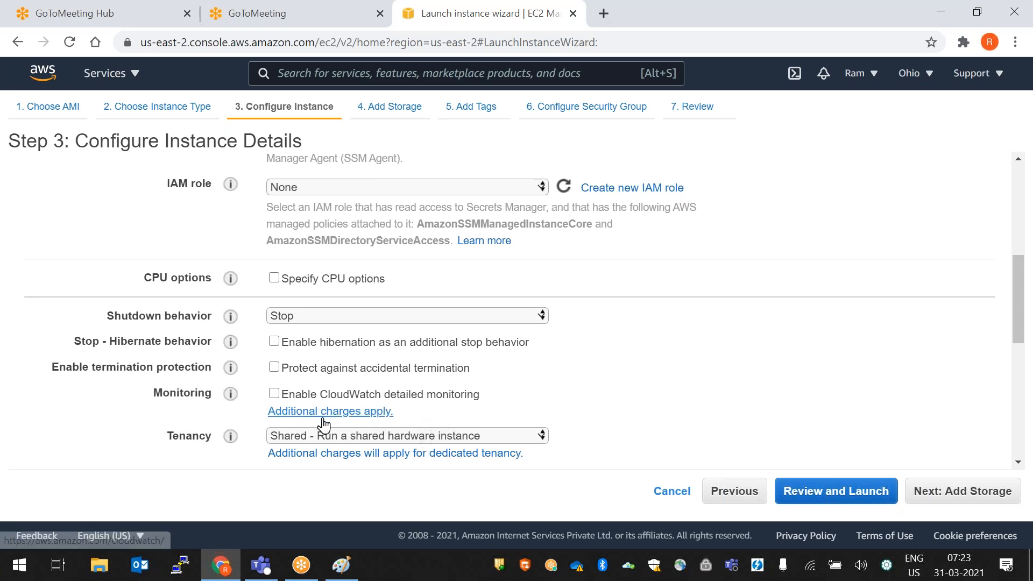
drag(405, 416, 267, 415)
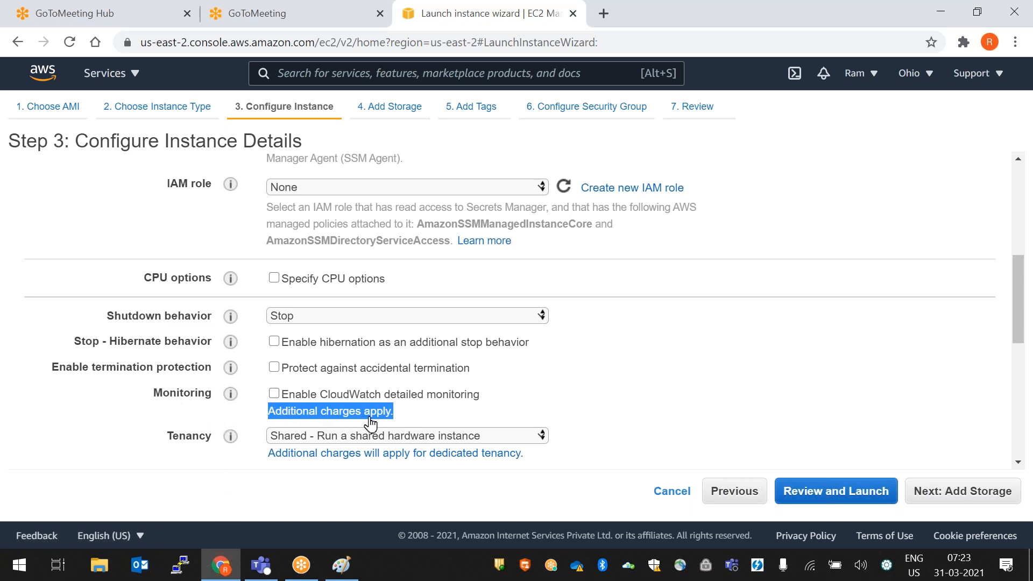
click(419, 414)
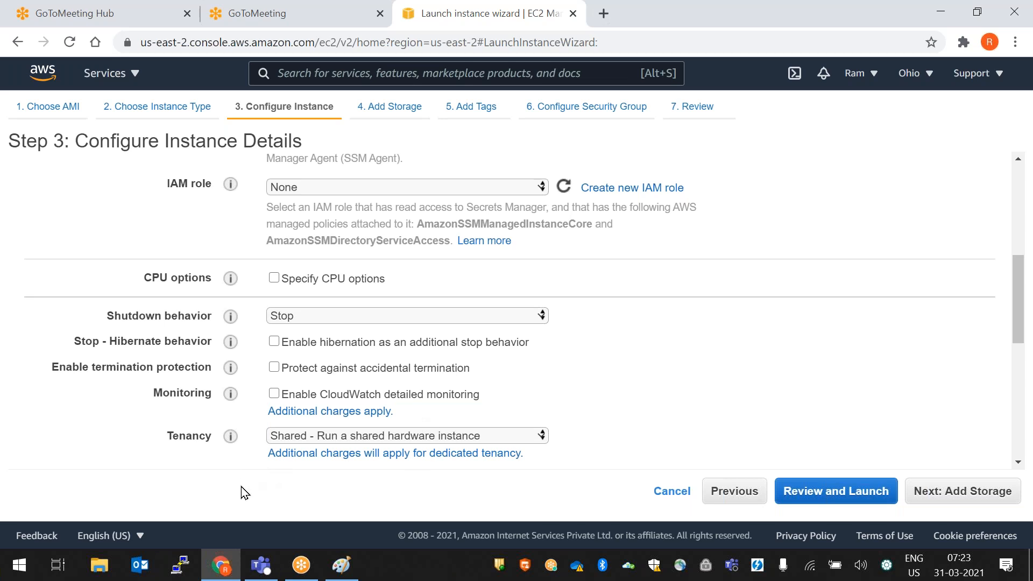
click(338, 436)
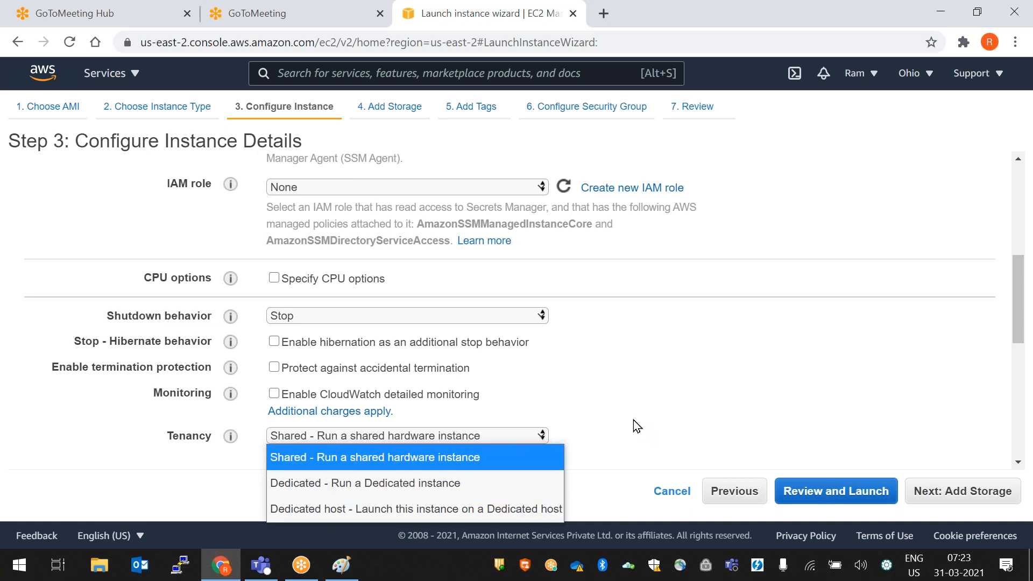
click(673, 377)
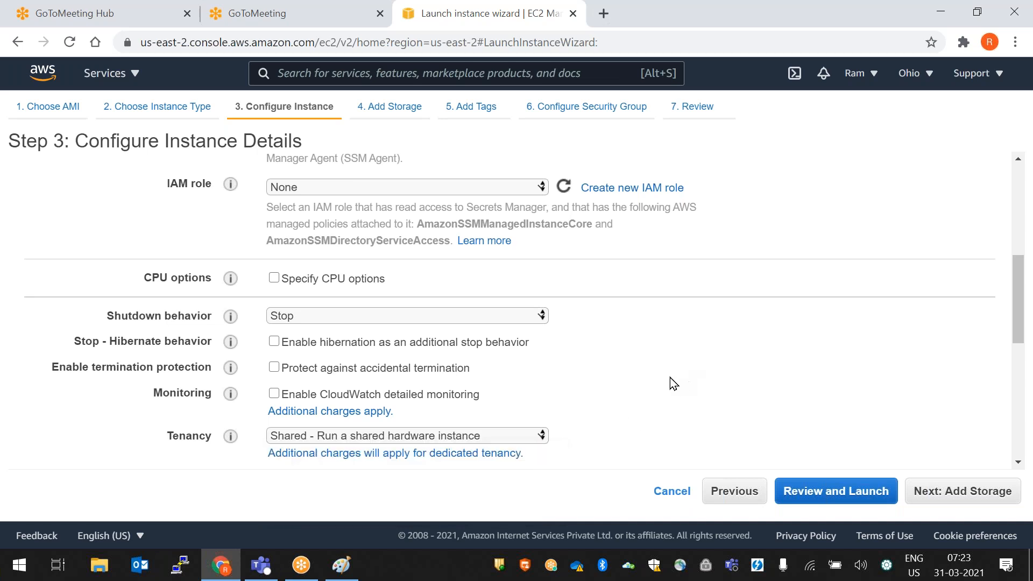
click(341, 565)
- Erase the percentages and numbers written inside the big box in Paint
click(102, 56)
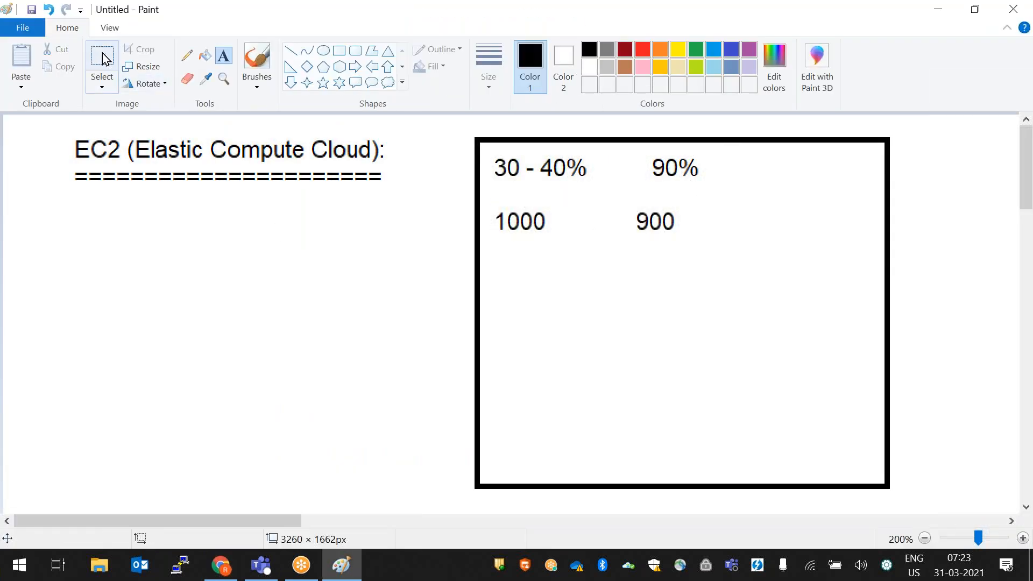
drag(492, 153, 705, 249)
key(Delete)
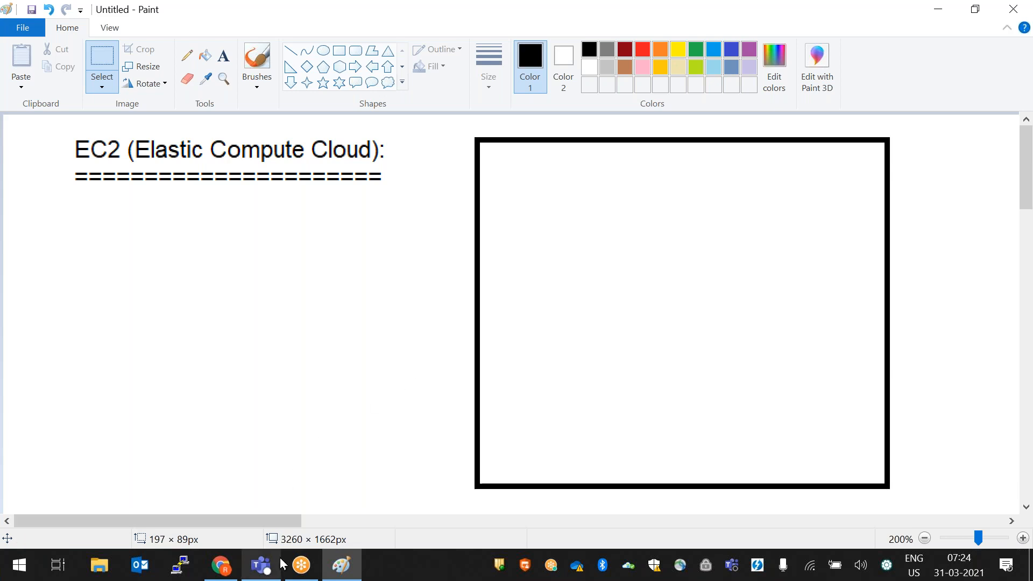
- Set the wizard's Tenancy to 'Dedicated - Run a Dedicated instance'
click(231, 575)
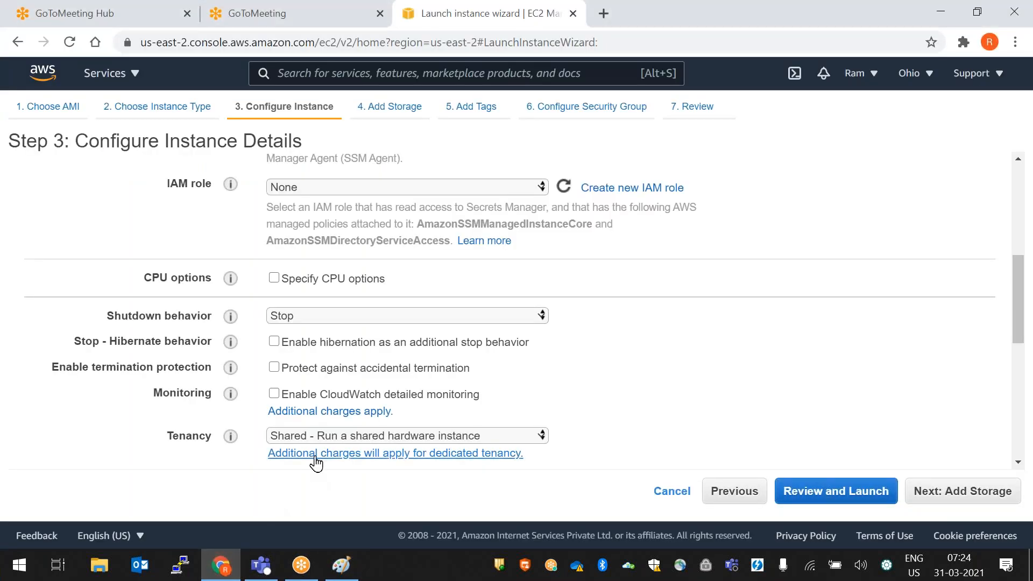
click(314, 436)
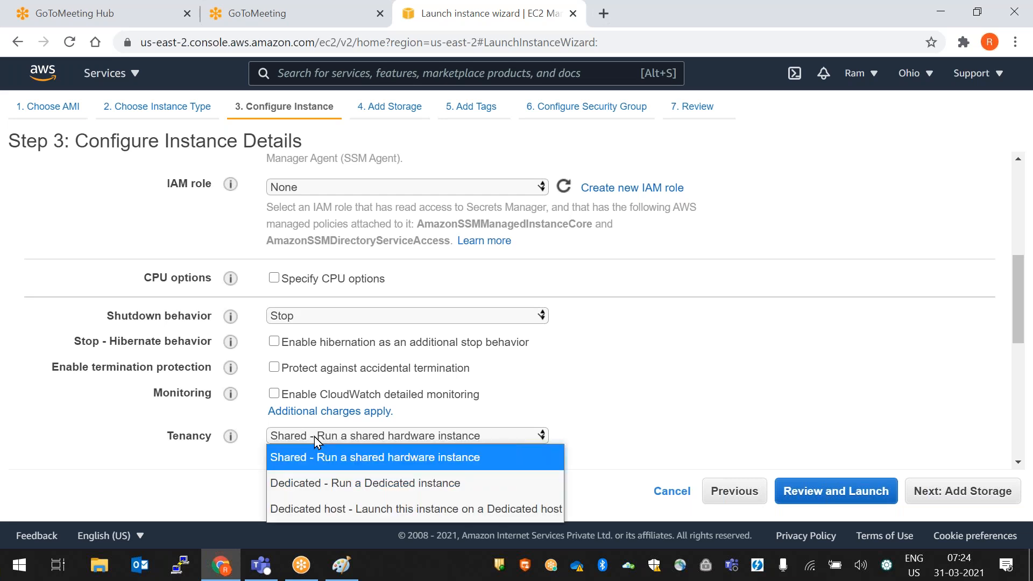
click(304, 482)
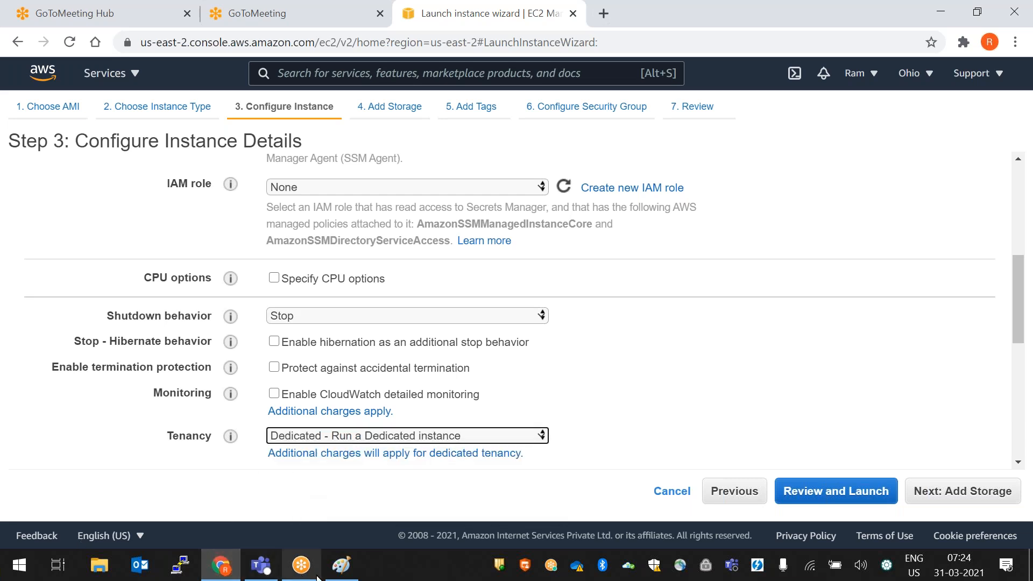
click(341, 565)
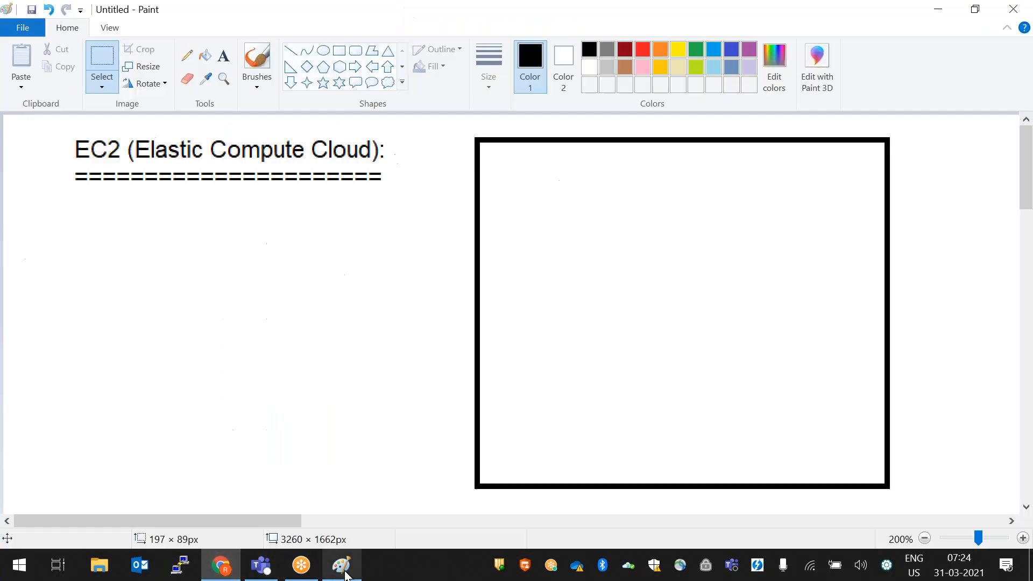
- Draw a small rectangle in the top-left corner of the big box beside the EC2 heading
click(340, 51)
drag(578, 141, 475, 252)
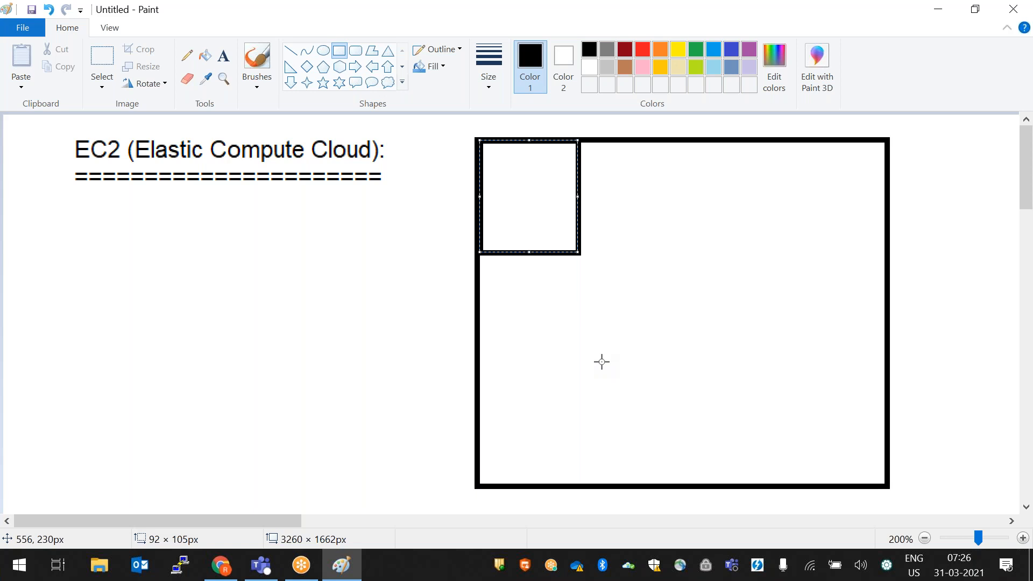
- Change Tenancy to Dedicated host, revealing Host auto-placement and Affinity options
click(221, 565)
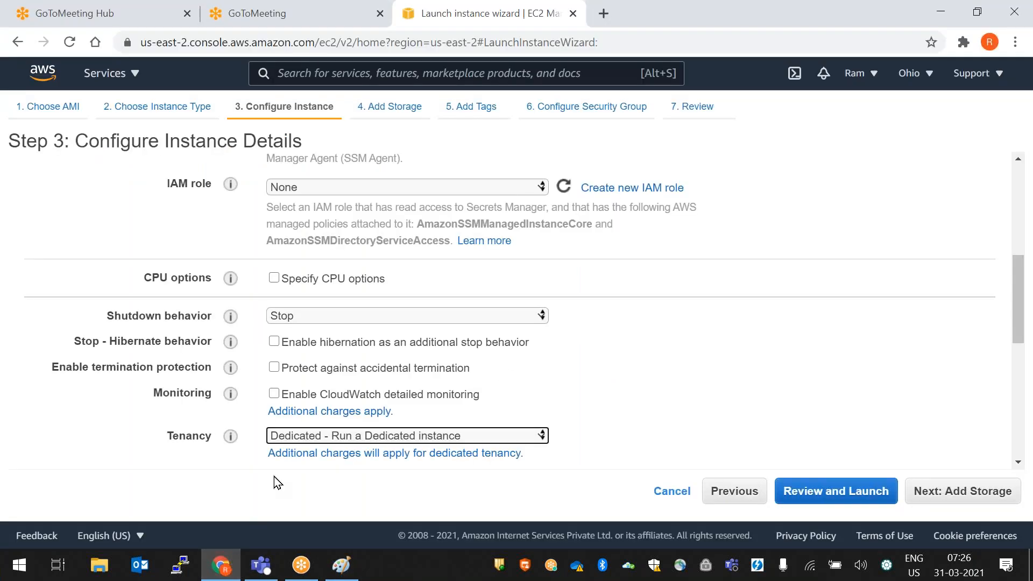
click(322, 437)
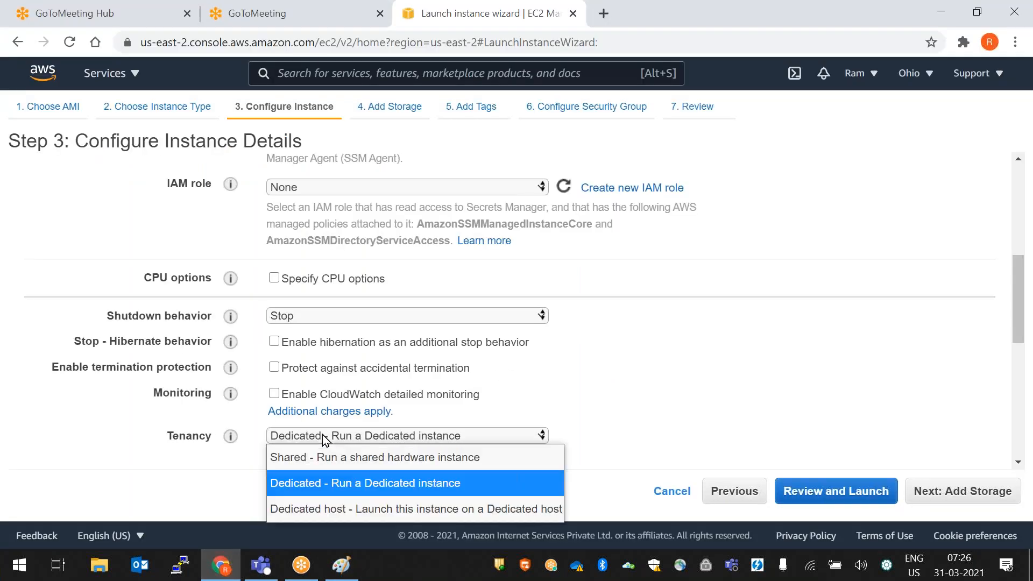
click(357, 508)
click(336, 575)
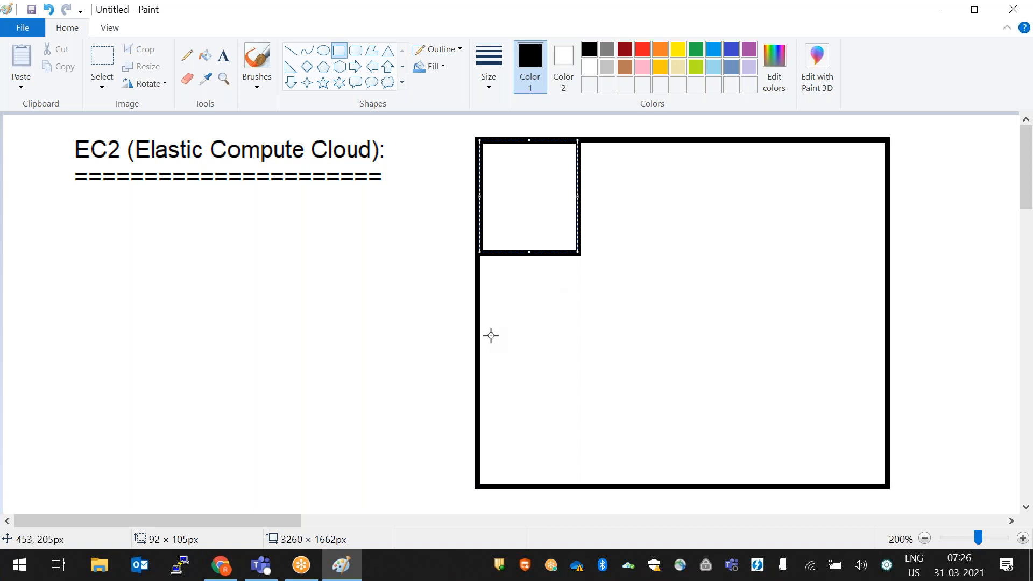
click(220, 565)
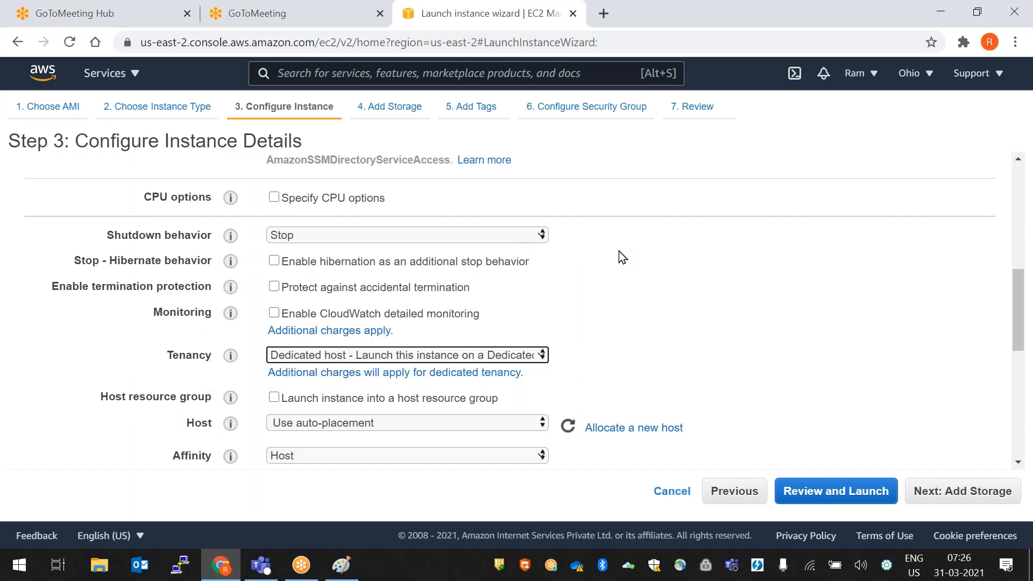
- Return Tenancy to 'Shared - Run a shared hardware instance' and advance to Step 4, Add Storage
scroll(733, 283, up, 5)
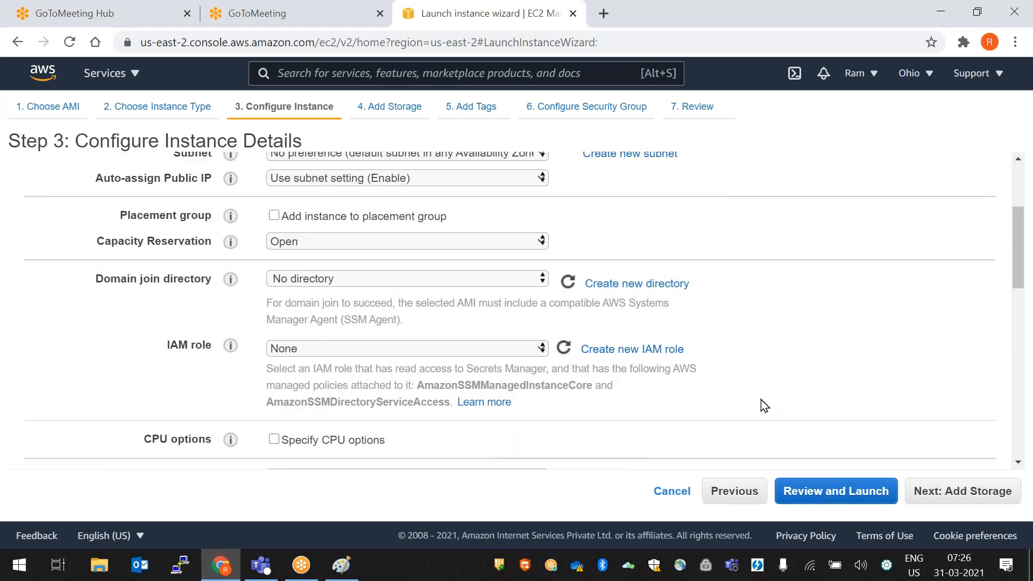
scroll(748, 387, up, 2)
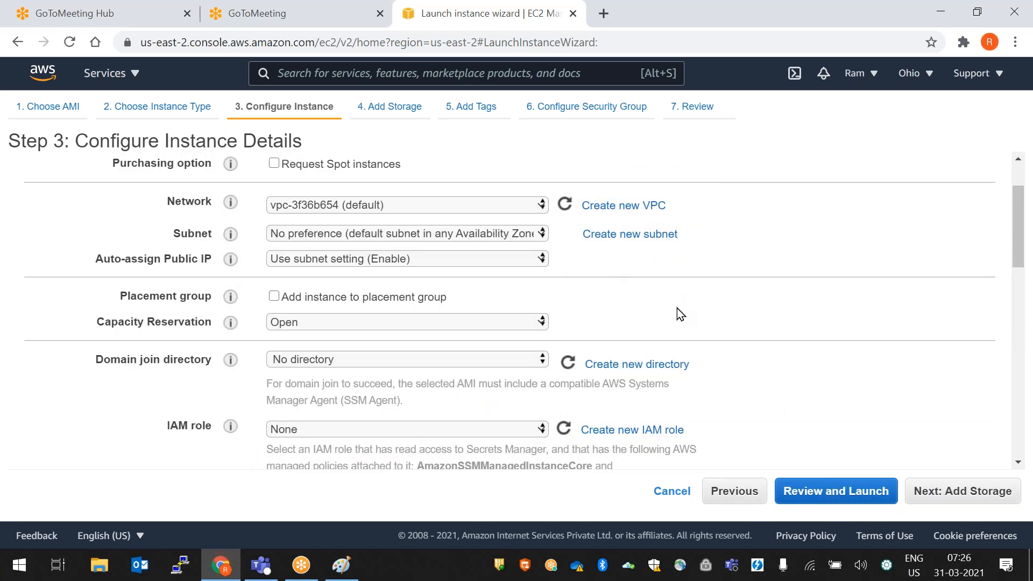
scroll(677, 308, up, 2)
scroll(709, 276, down, 2)
scroll(796, 362, down, 3)
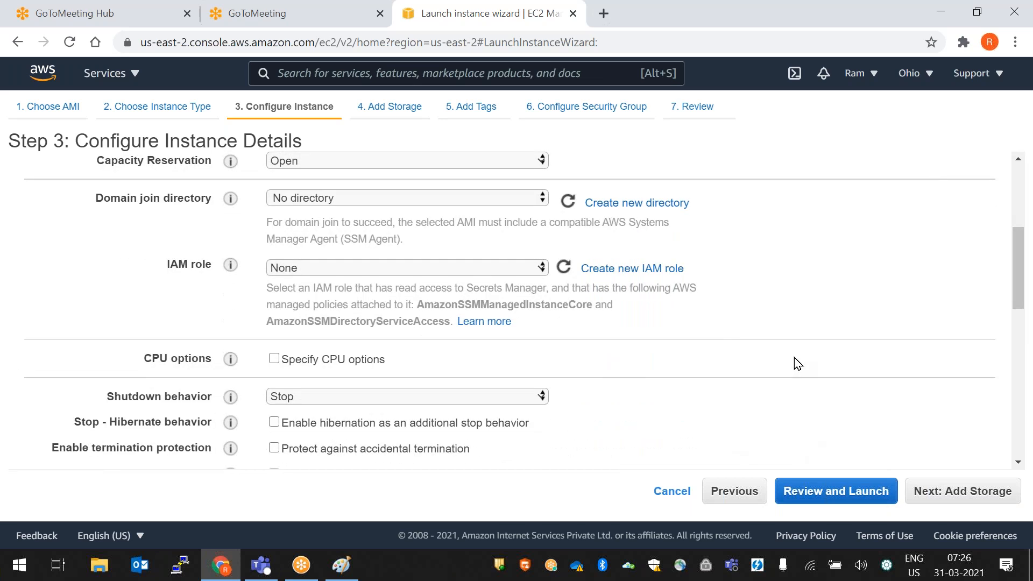
scroll(797, 362, down, 6)
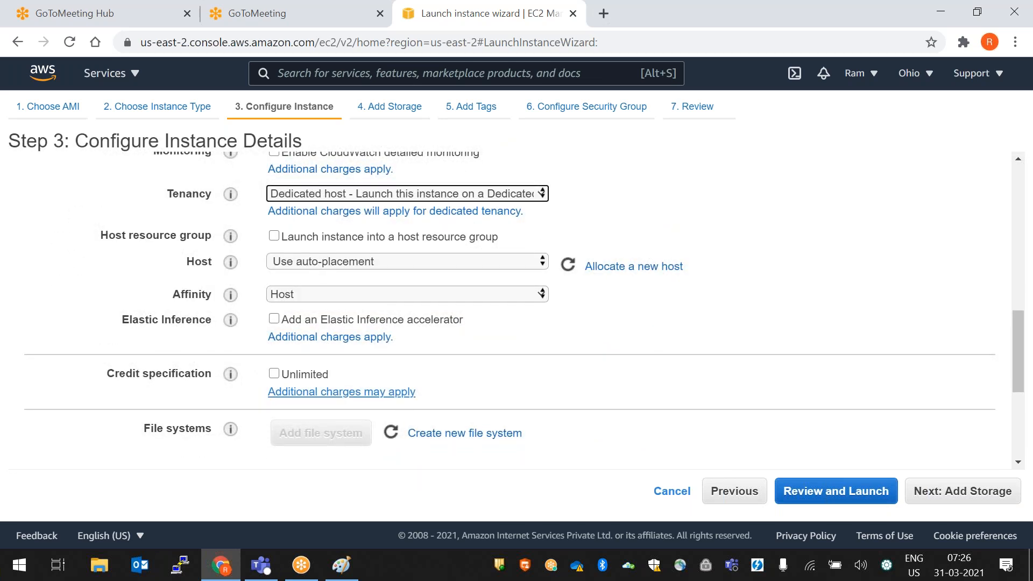
click(338, 199)
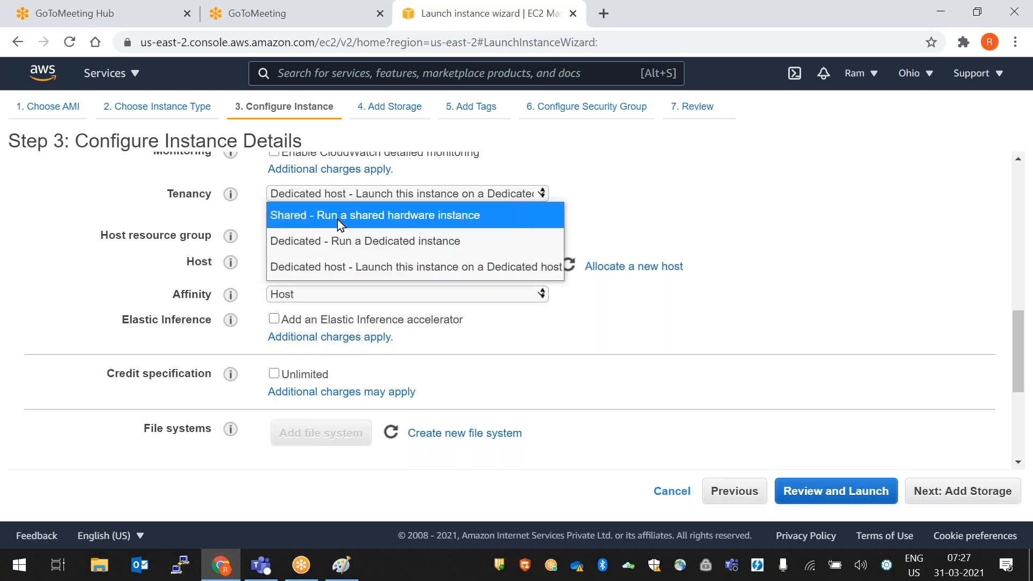
click(337, 219)
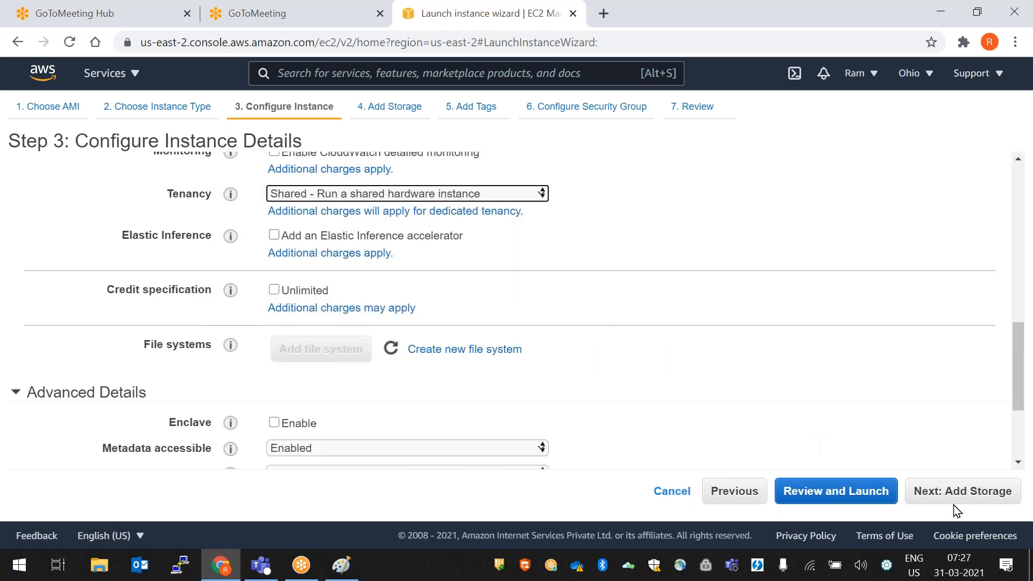
click(939, 500)
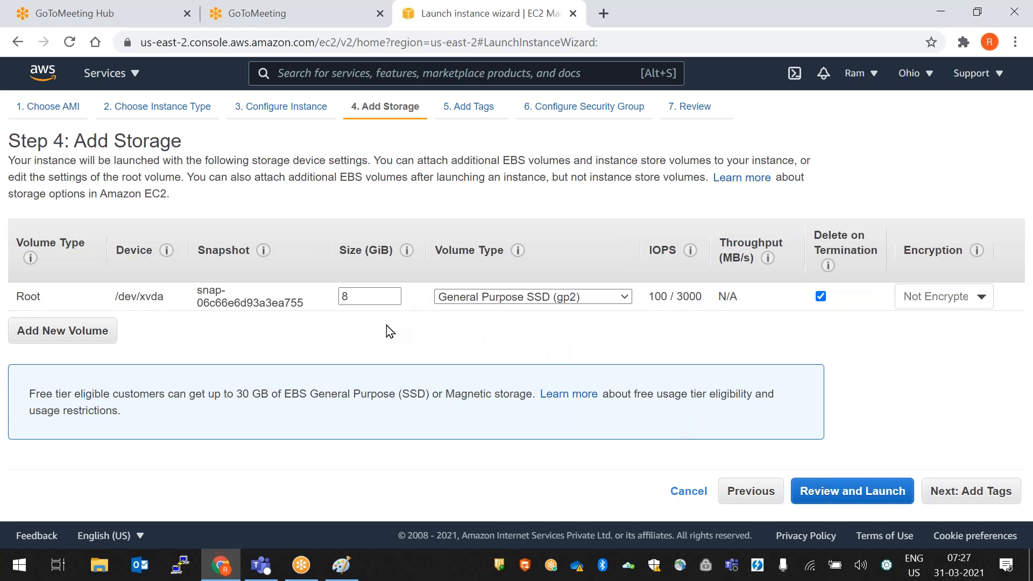
- Enter 100 as the root volume Size (GiB)
double_click(353, 293)
click(400, 342)
double_click(369, 295)
click(384, 297)
key(BackSpace)
text(100)
- Point out the Root type, /dev/xvda device and snapshot ID, then restore the size to 8
drag(40, 305, 16, 297)
drag(166, 299, 118, 298)
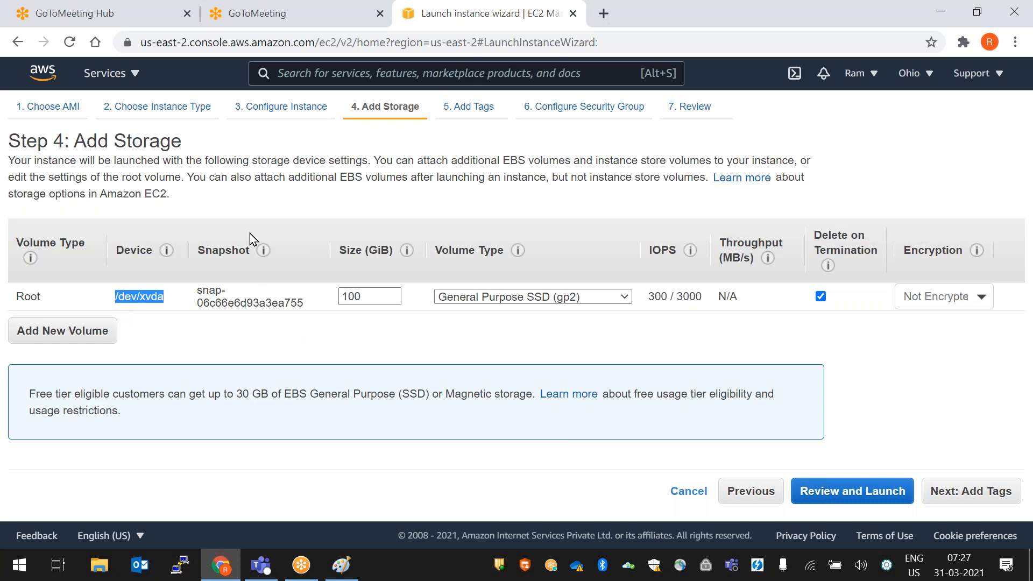
drag(303, 303, 192, 299)
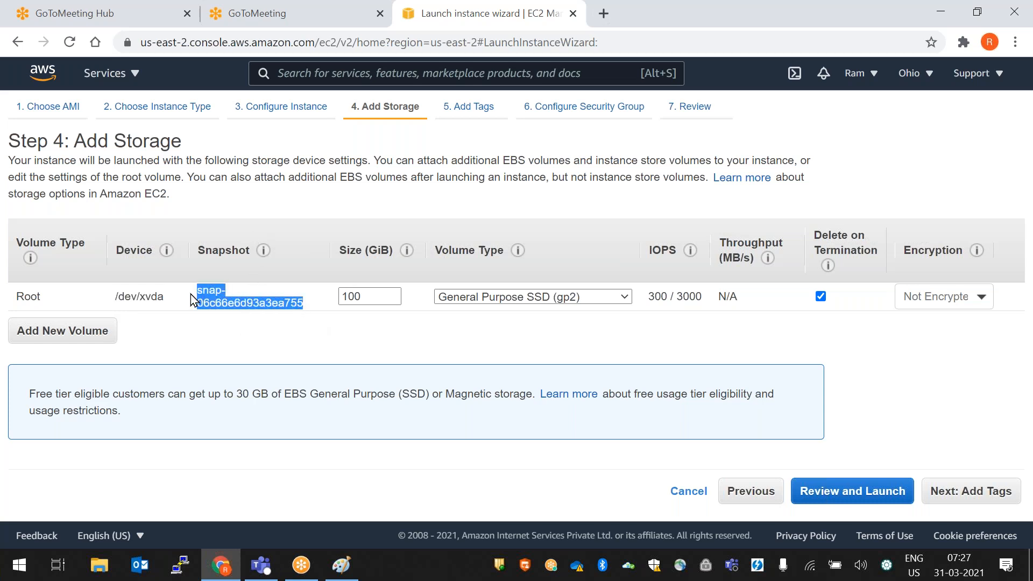
drag(376, 297, 254, 291)
text(8)
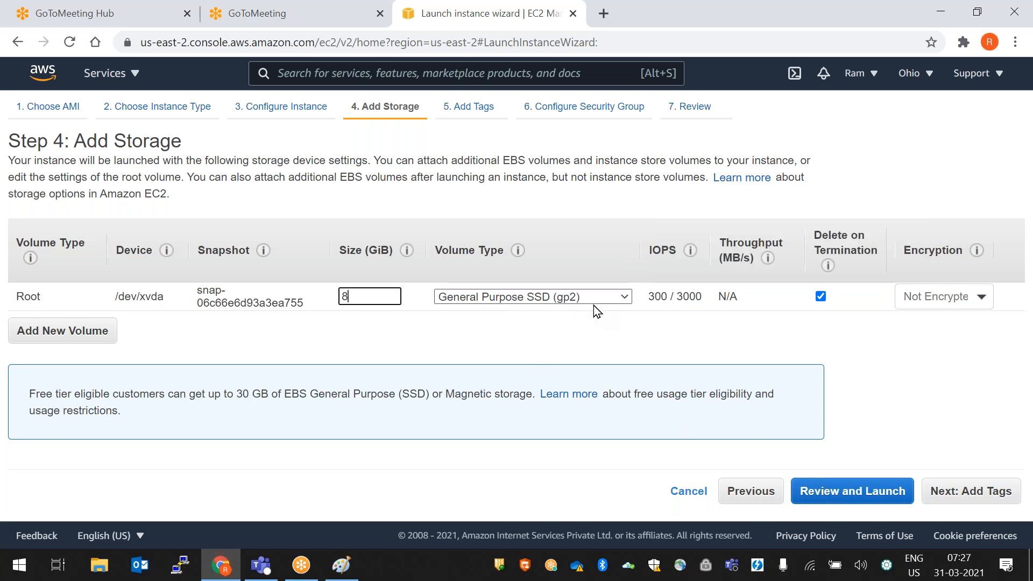
- Review the single 8 GiB gp2 root volume on /dev/xvda in the storage table
mouse_move(665, 311)
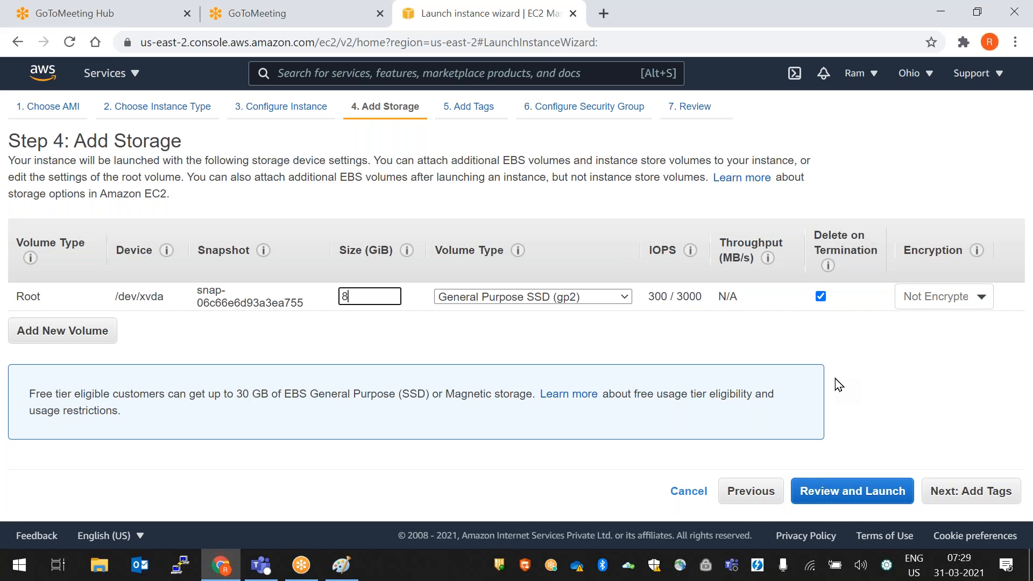
- Toggle Delete on Termination off and back on, leaving Encryption as Not Encrypted
click(822, 298)
click(822, 297)
click(983, 304)
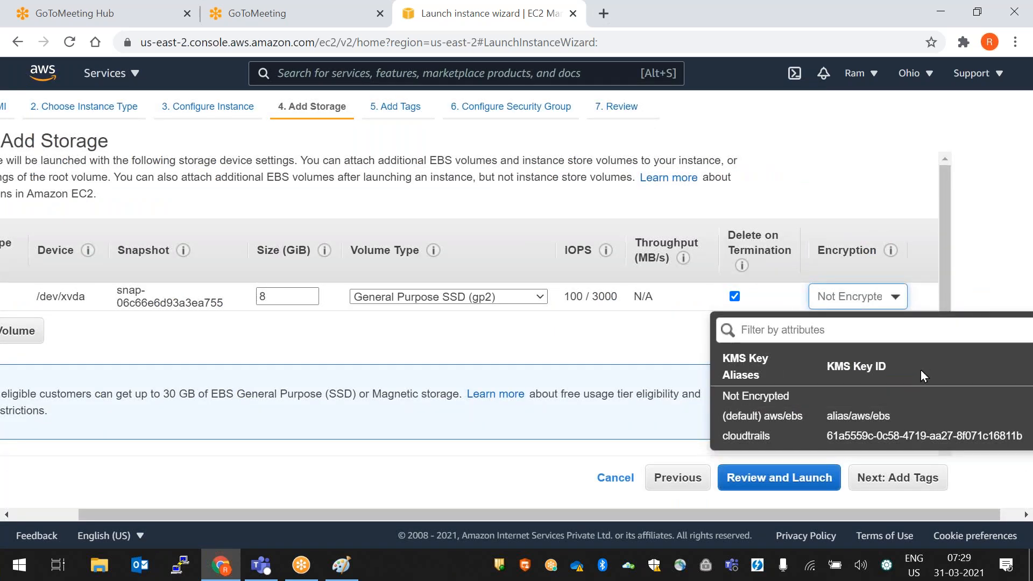
click(971, 270)
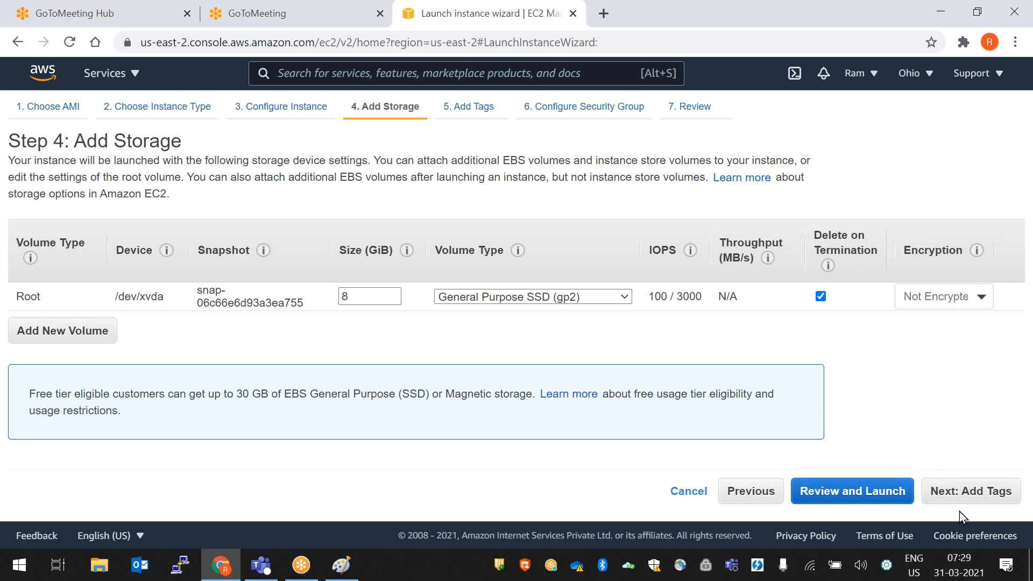
- Add a tag with key Name and value web-server, then continue to Configure Security Group
click(959, 496)
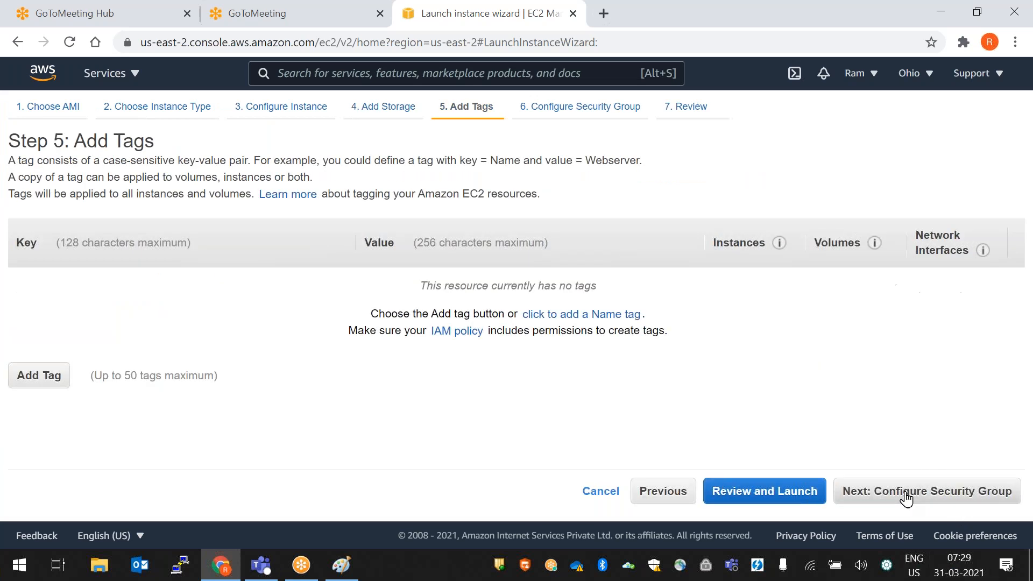
click(50, 378)
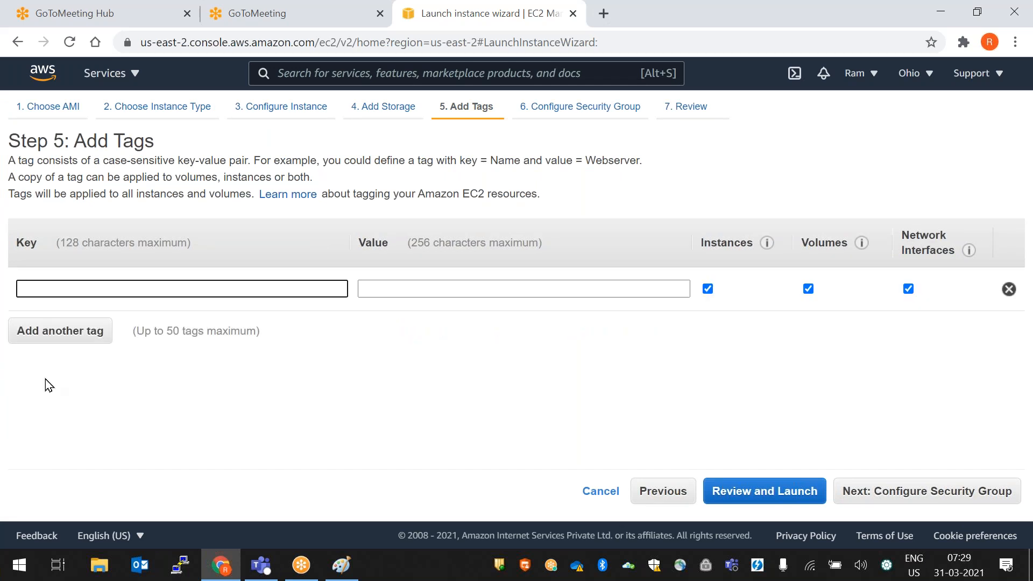
text(Name)
key(Tab)
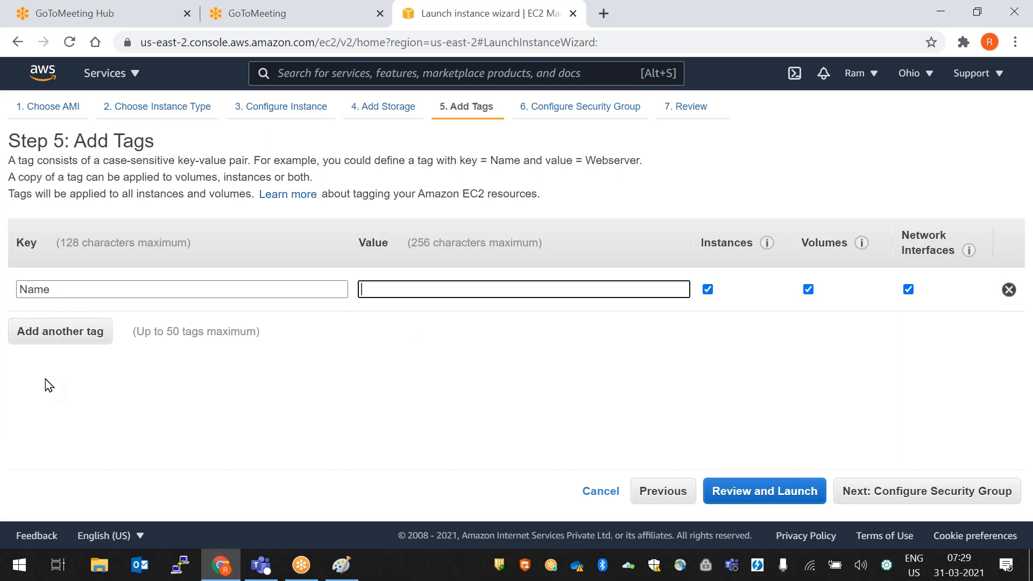
text(we)
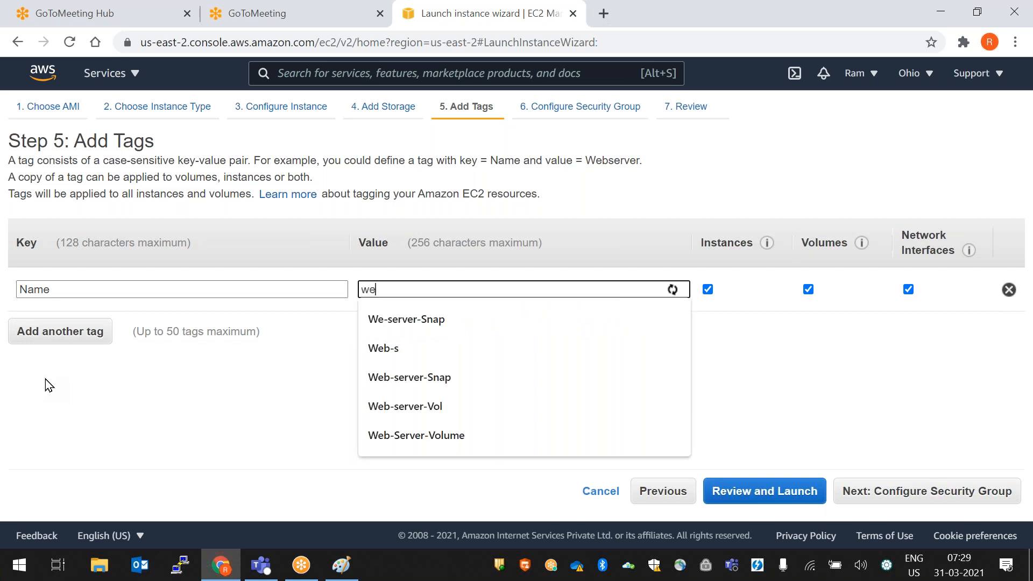
text(b-server)
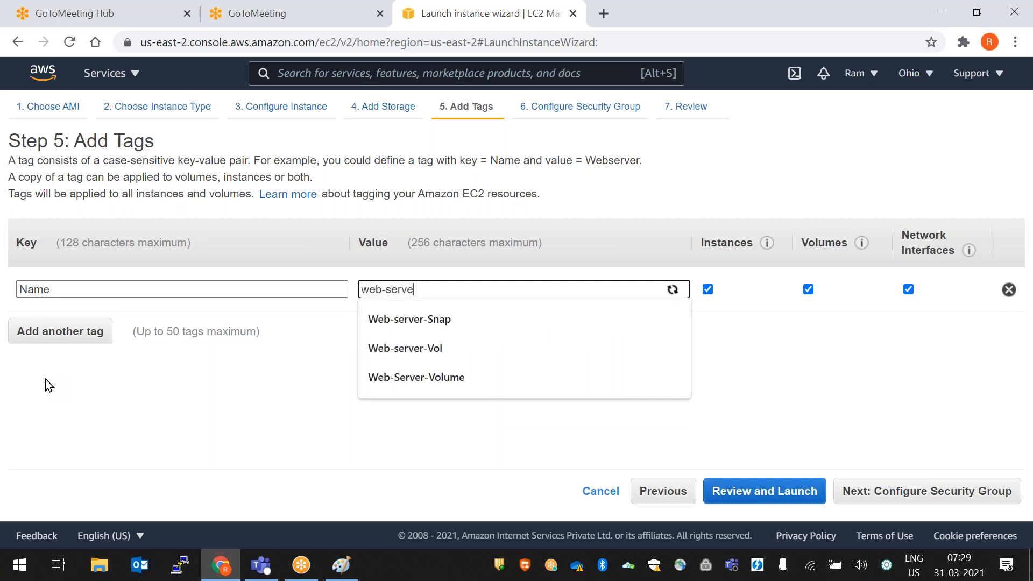
click(853, 396)
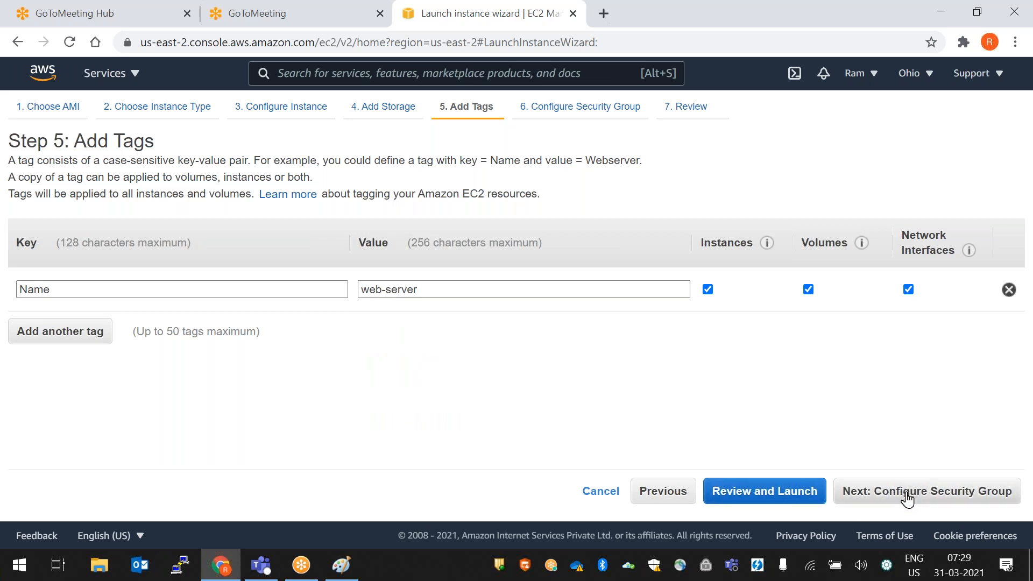
click(935, 498)
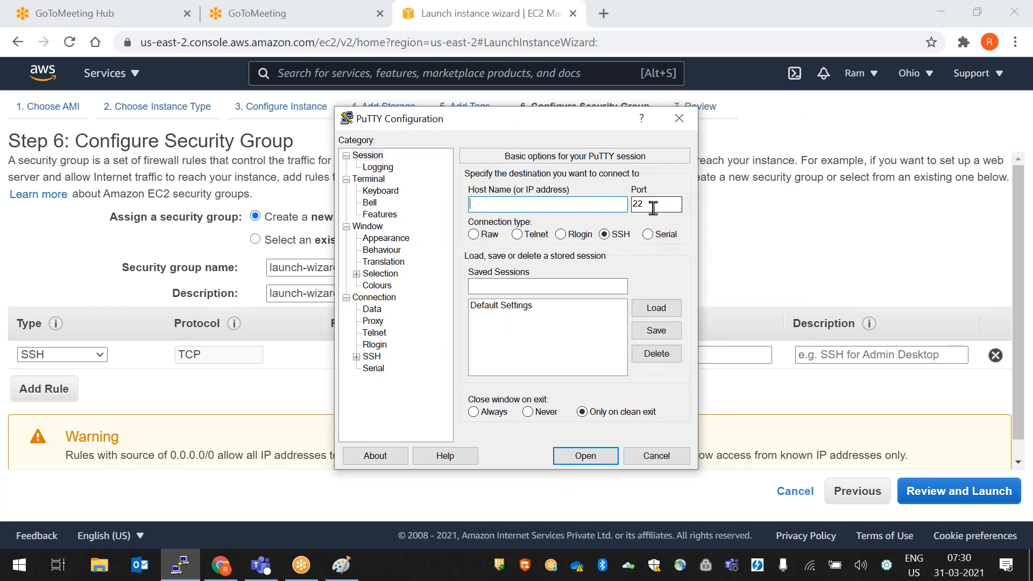
key(Tab)
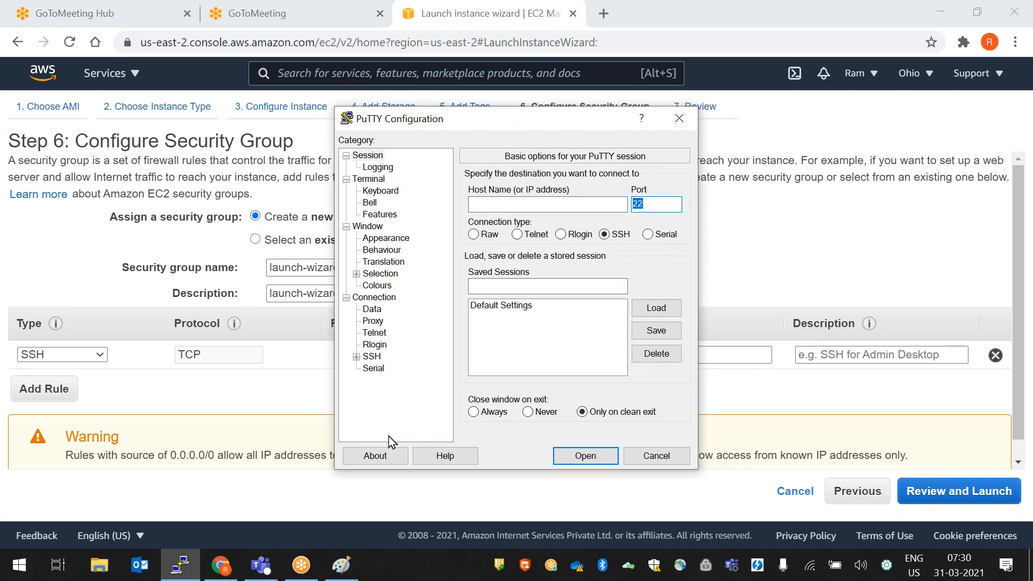
click(679, 119)
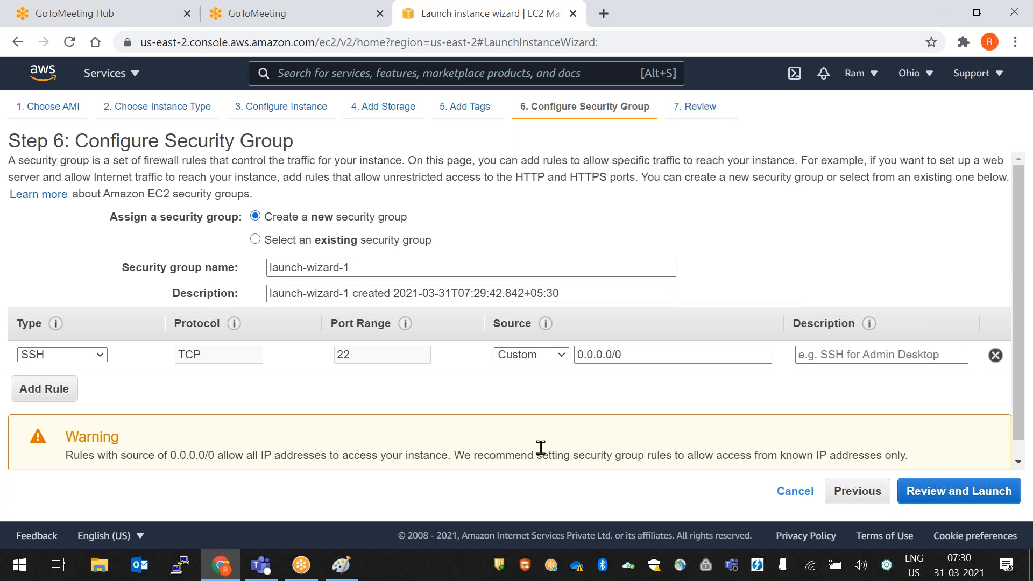
- Set the SSH rule source to Anywhere, try My IP, then switch back to Anywhere
click(560, 356)
click(556, 408)
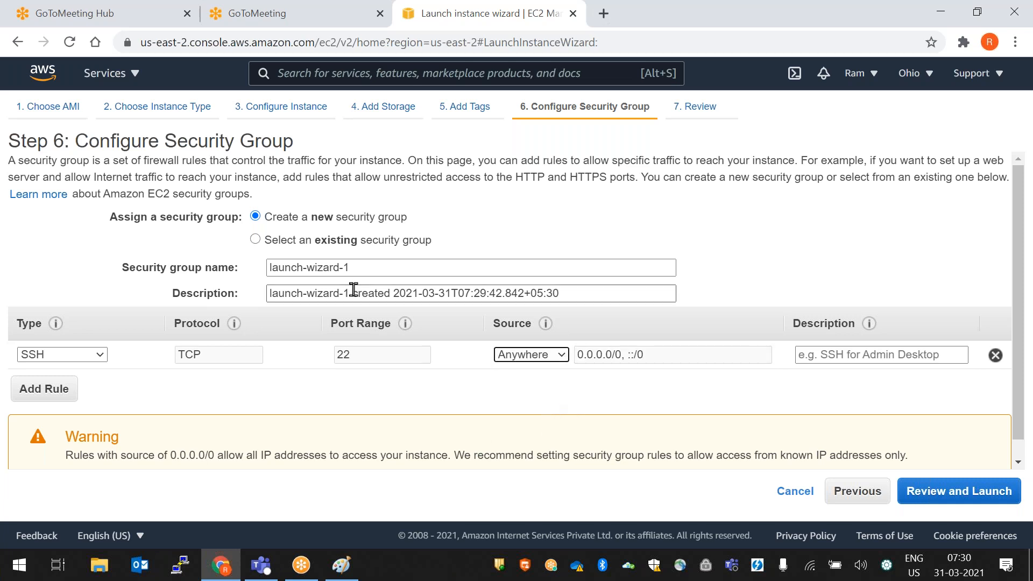
click(543, 358)
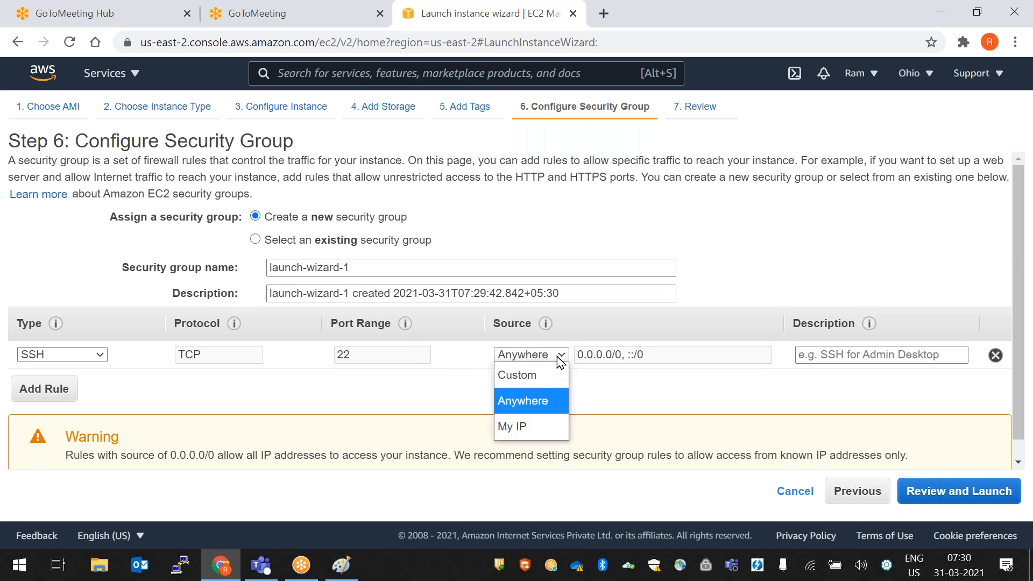
click(544, 425)
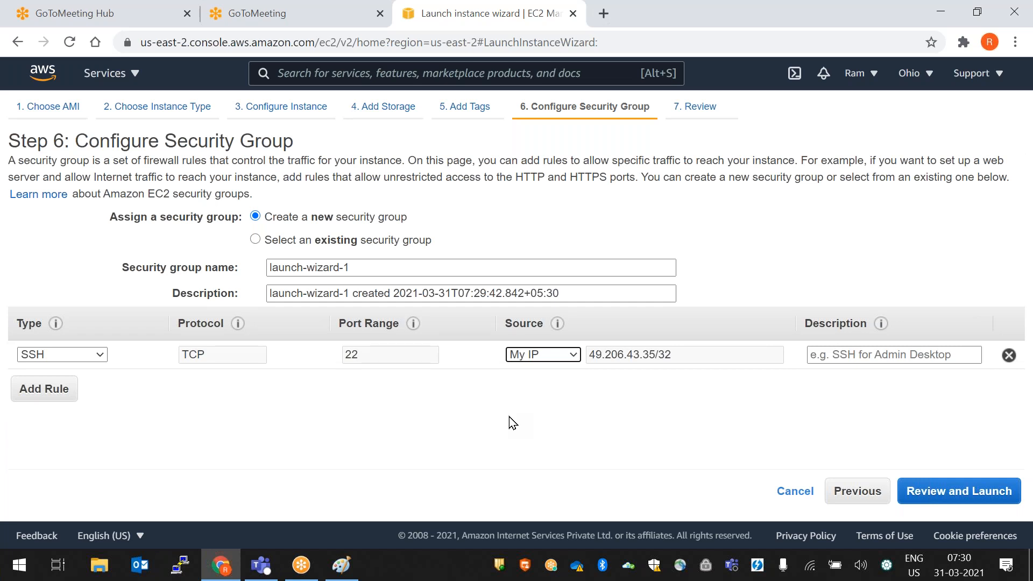
click(541, 356)
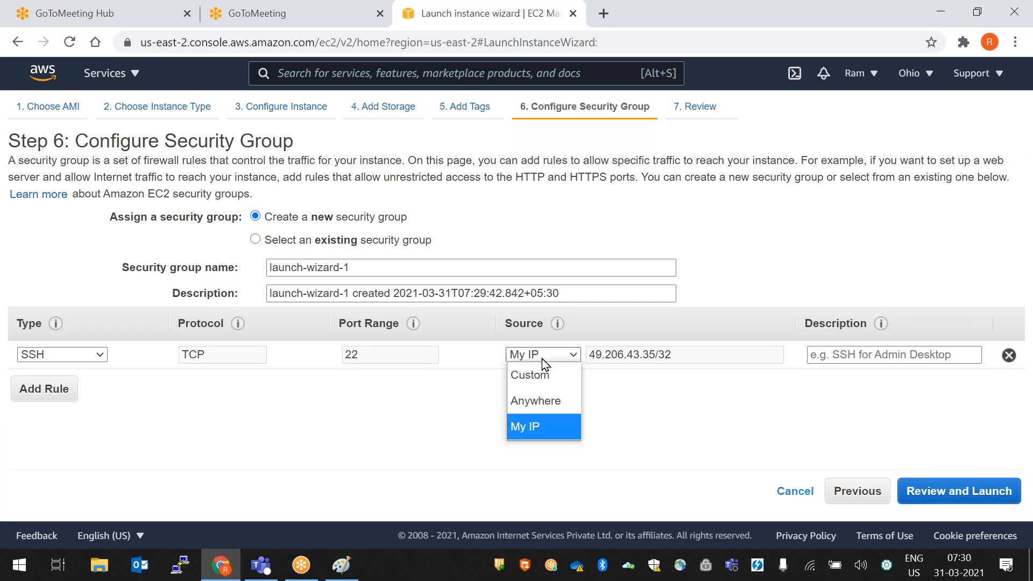
click(550, 405)
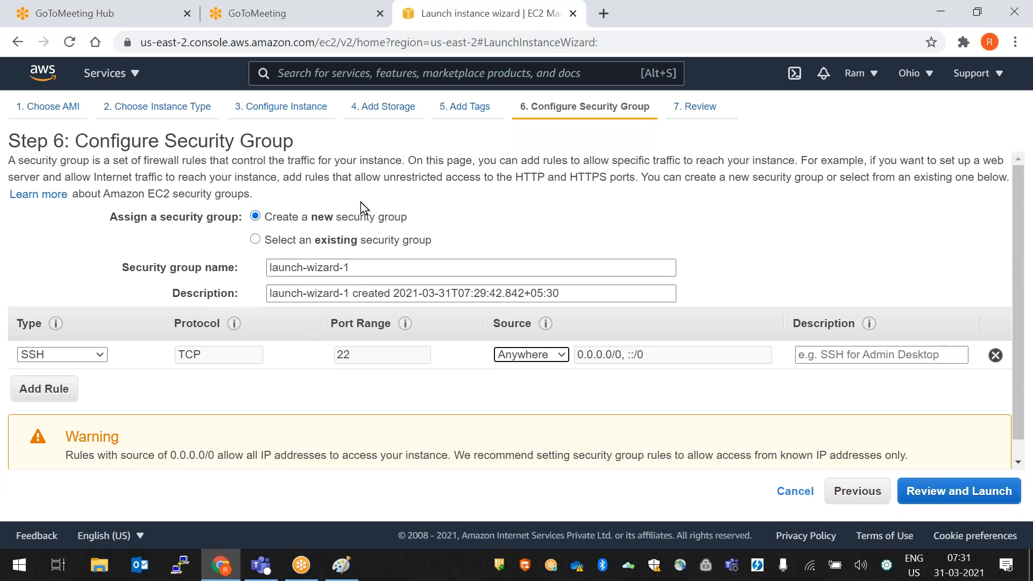
click(255, 239)
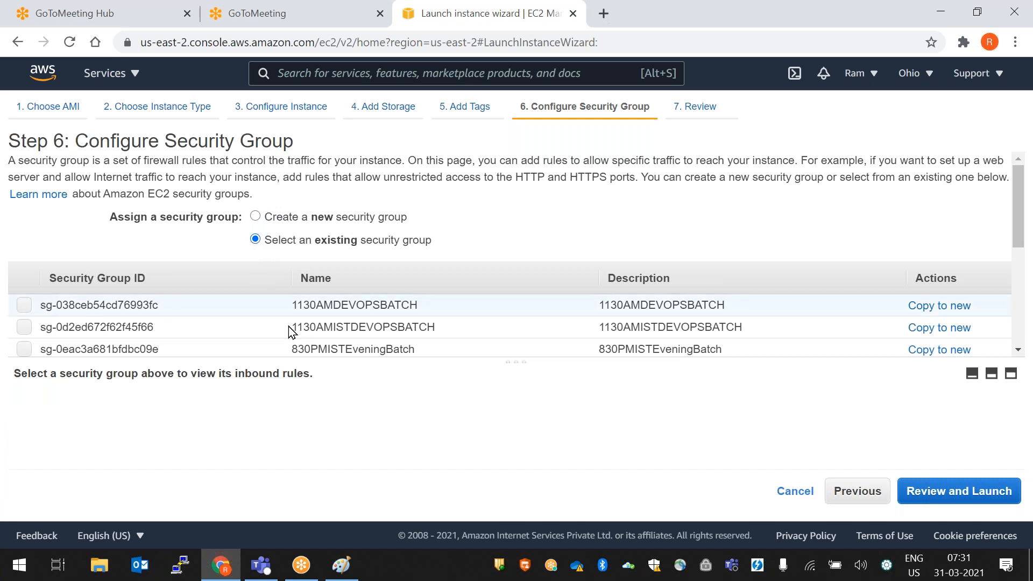
scroll(473, 328, down, 10)
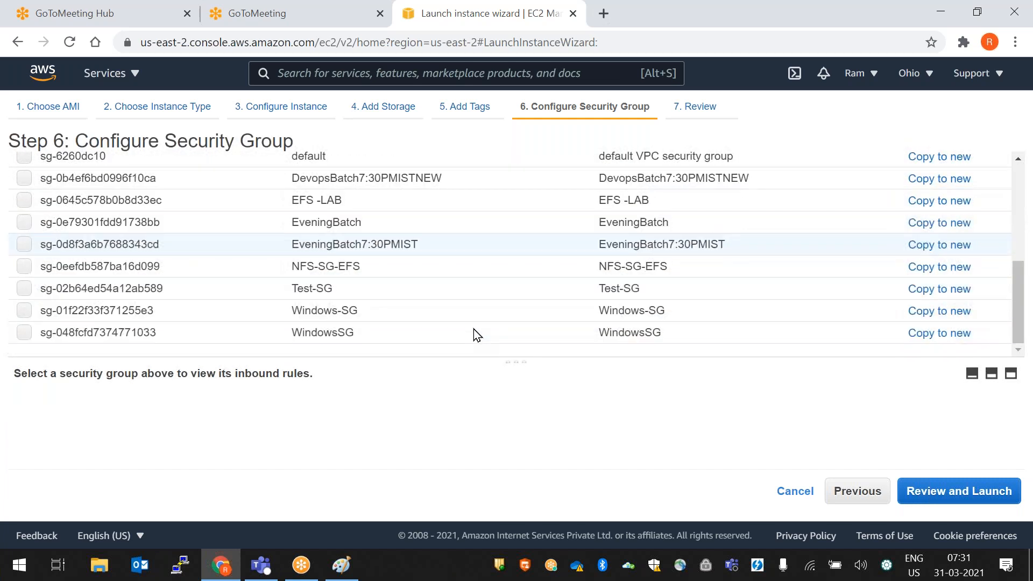
scroll(474, 333, up, 2)
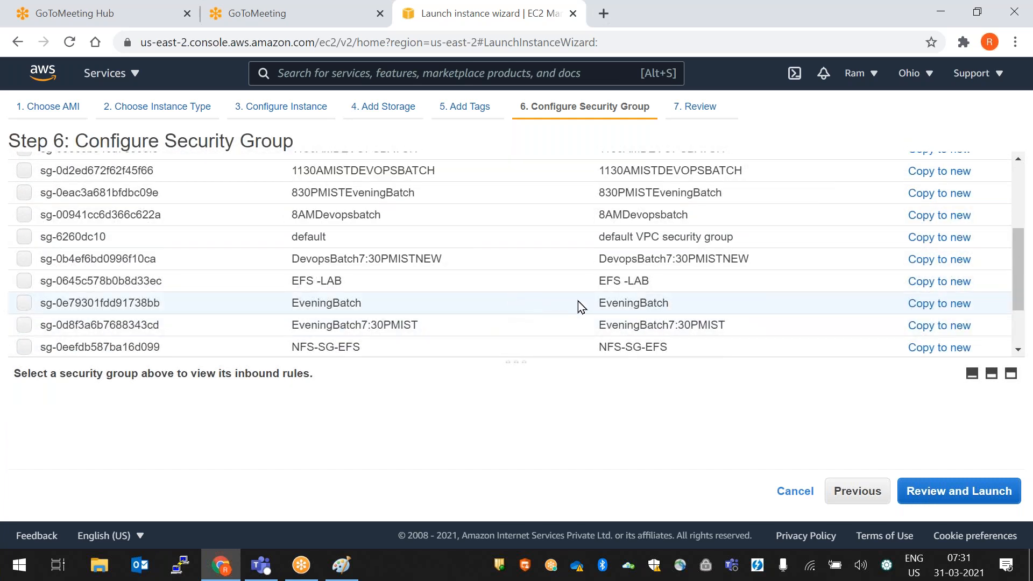
scroll(570, 306, up, 4)
click(256, 217)
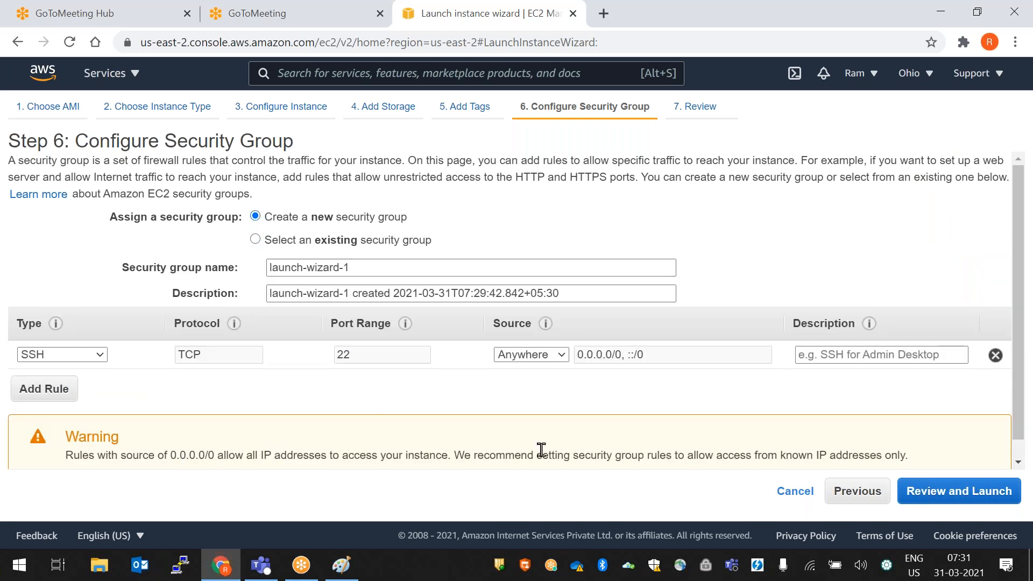
- Rename the security group to 7AMDEVOPSBATCHNEW
drag(352, 267, 226, 266)
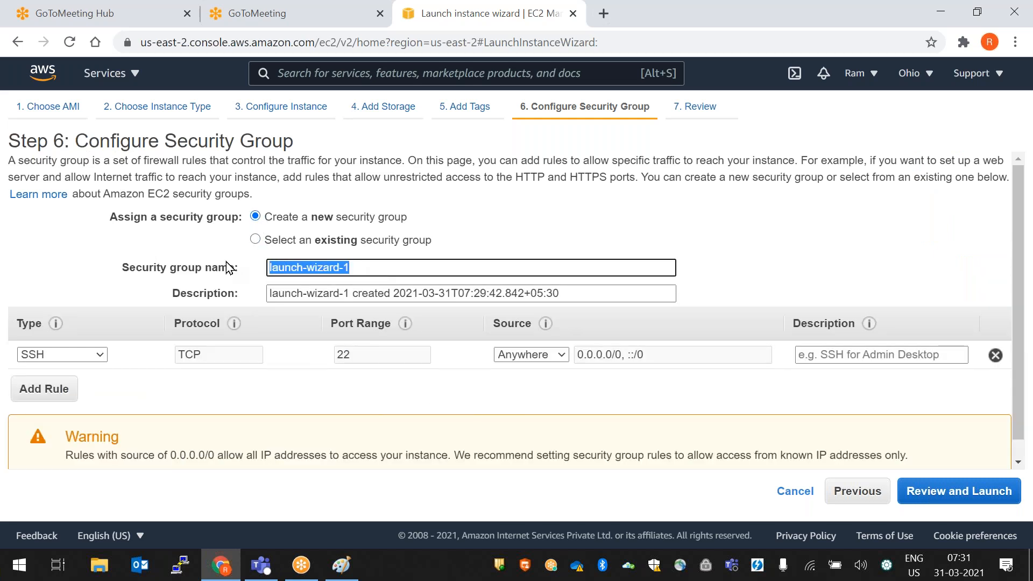
text(&)
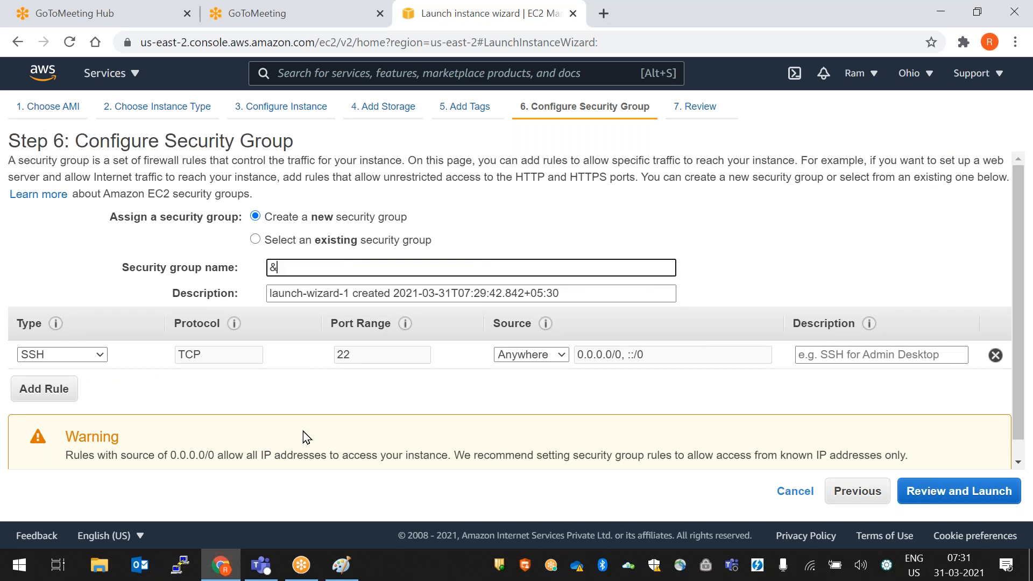
key(BackSpace)
text(7Am)
key(BackSpace)
key(BackSpace)
text(AMDEVOPSBATCHN)
text(EW)
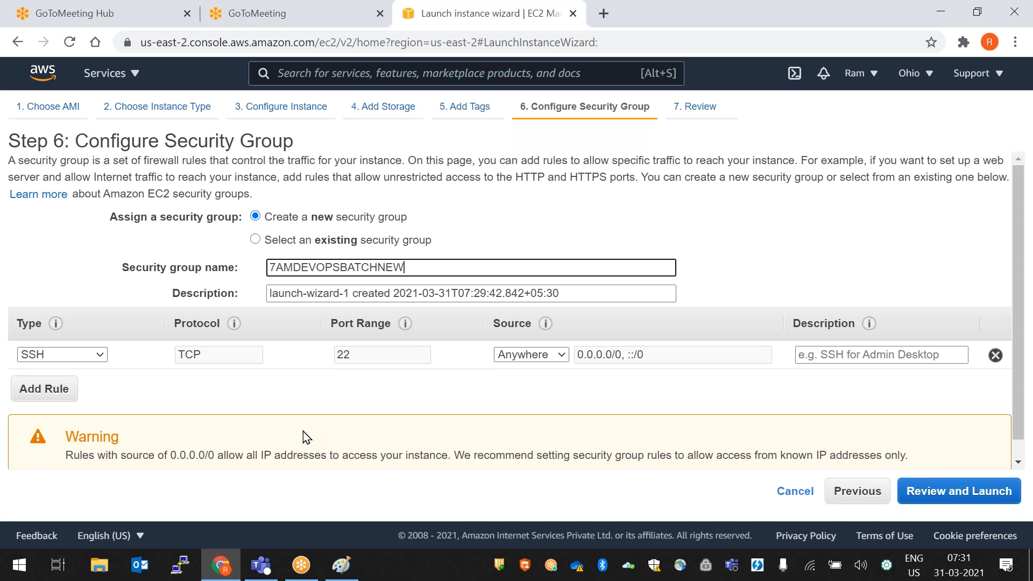
- Paste 7AMDEVOPSBATCHNEW as the description and proceed to Review Instance Launch
key(ctrl+a)
key(ctrl+c)
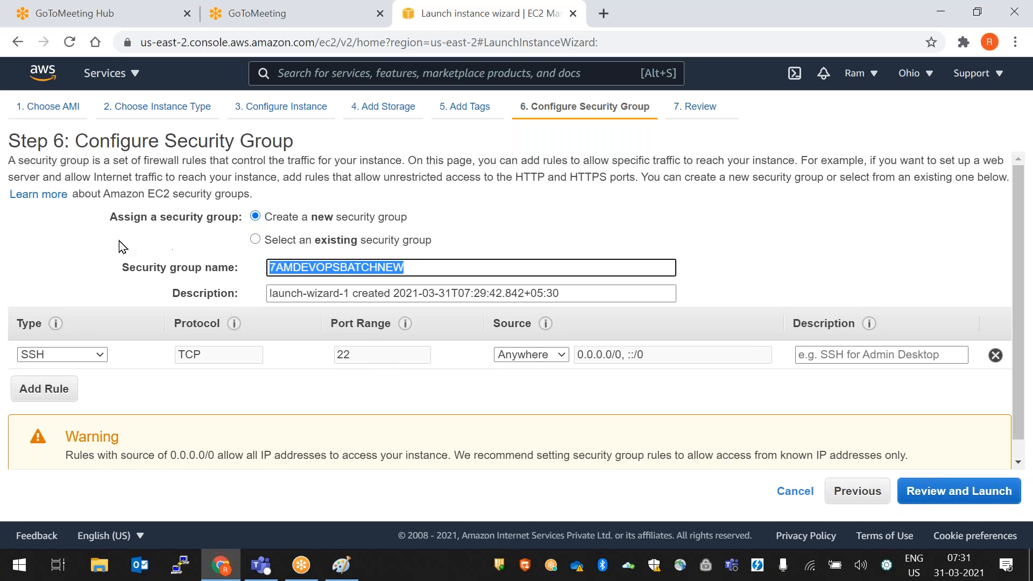
drag(574, 298, 184, 297)
key(ctrl+v)
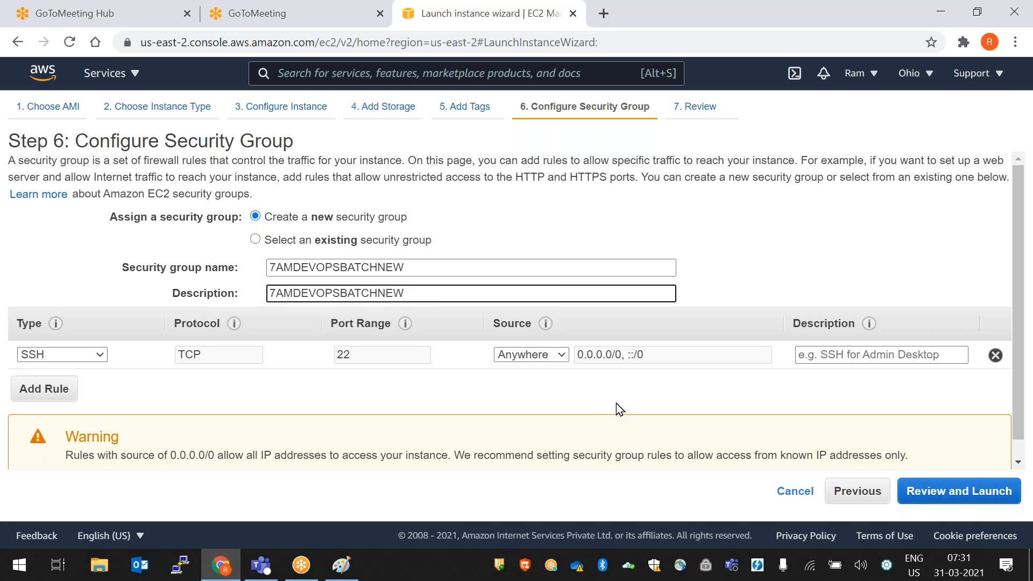
click(944, 495)
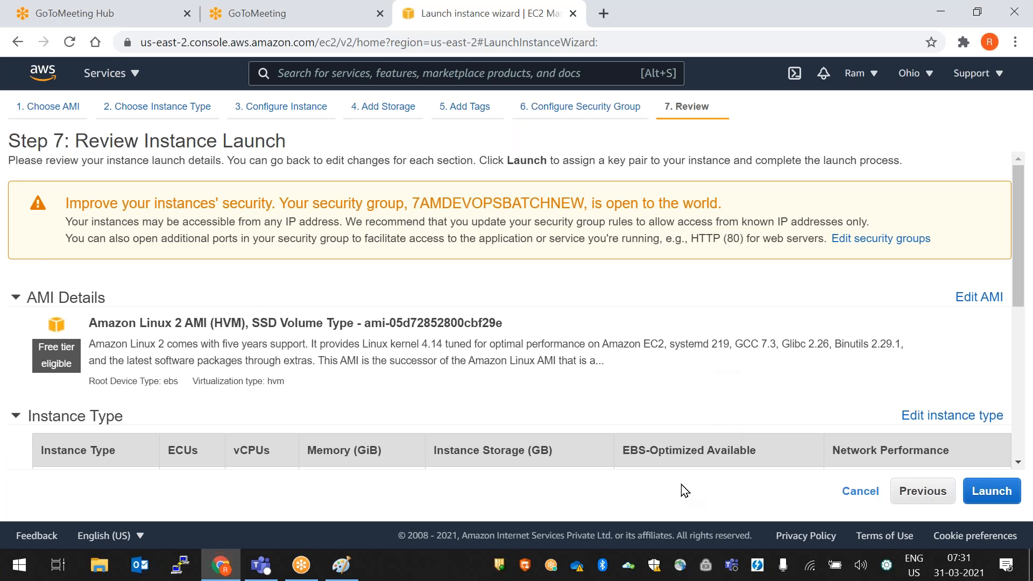
- Scroll the launch review to confirm 7AMDEVOPSBATCHNEW allows SSH on port 22 from 0.0.0.0/0 and ::/0
scroll(621, 315, down, 3)
scroll(622, 317, up, 2)
scroll(622, 317, down, 3)
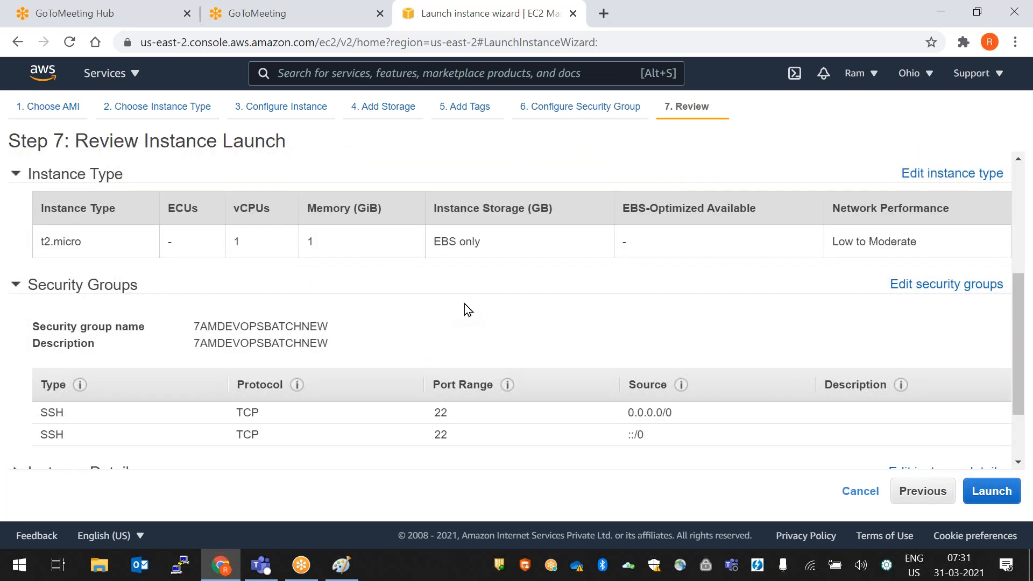
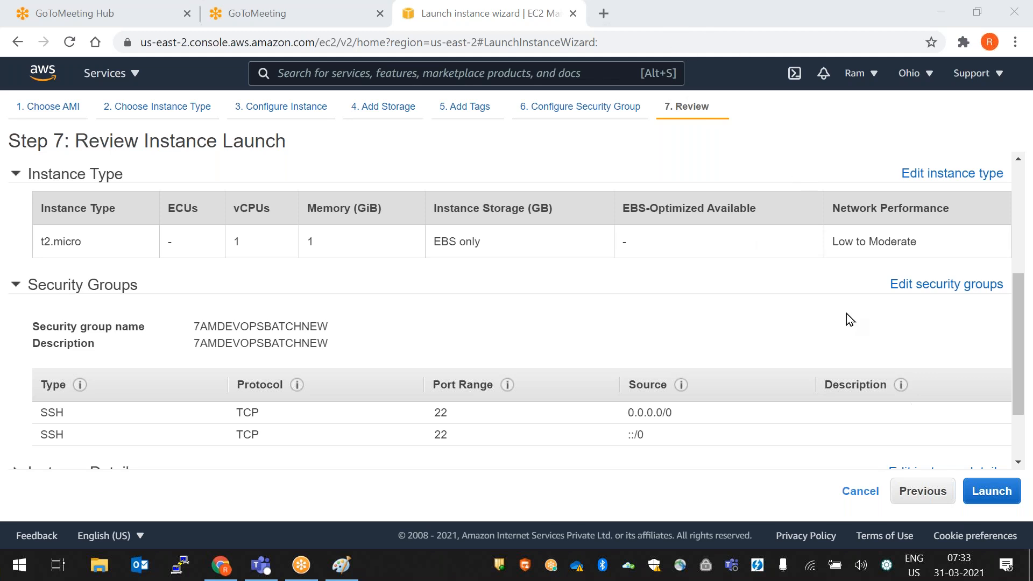
- Scroll through the Step 7 launch review and click Launch to get the key pair choice
scroll(302, 328, down, 2)
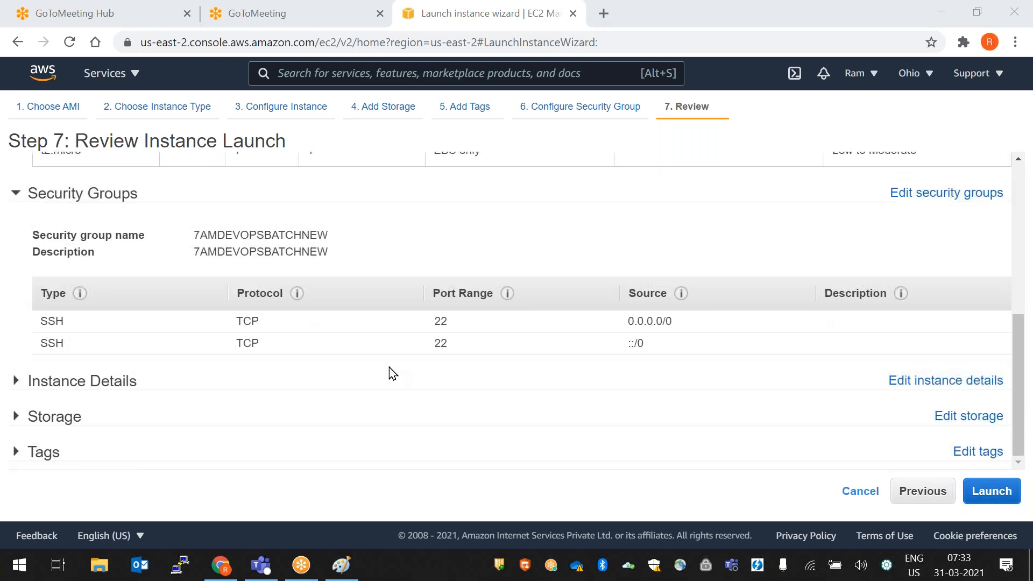
scroll(389, 359, up, 3)
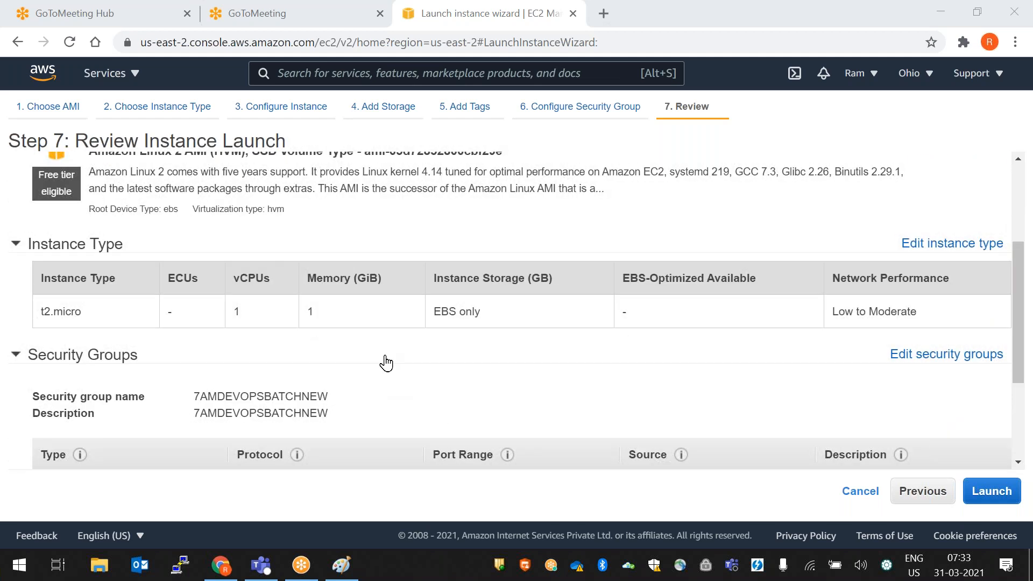
scroll(386, 364, down, 2)
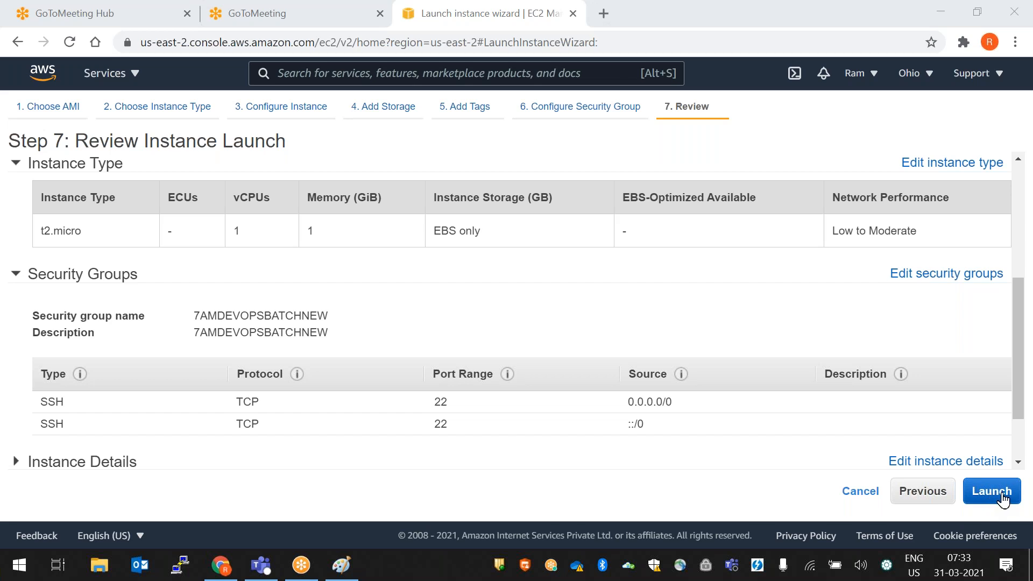
click(992, 494)
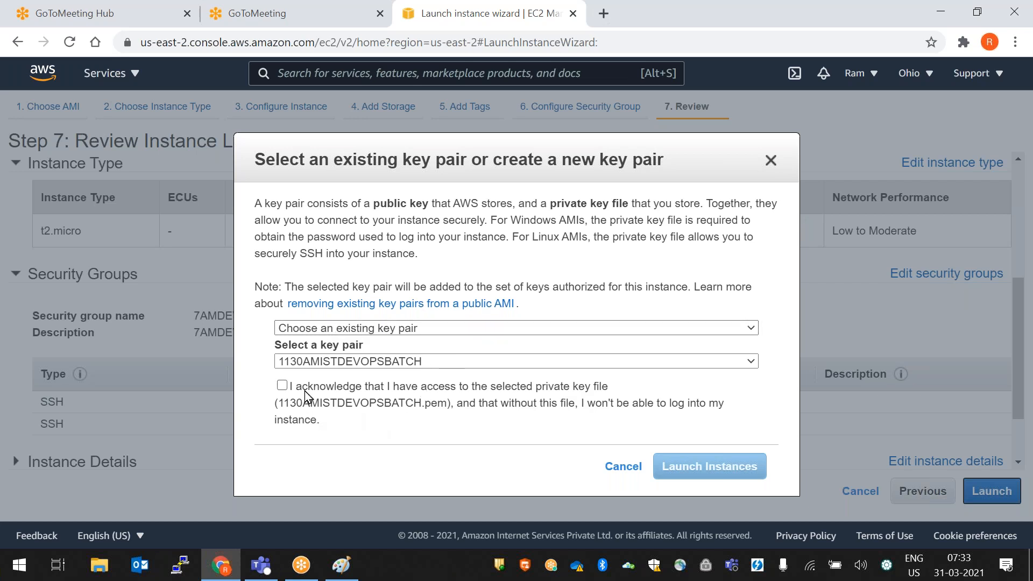
- Choose to create a new key pair named 7AMDEVOPSBATCHNEW
click(463, 330)
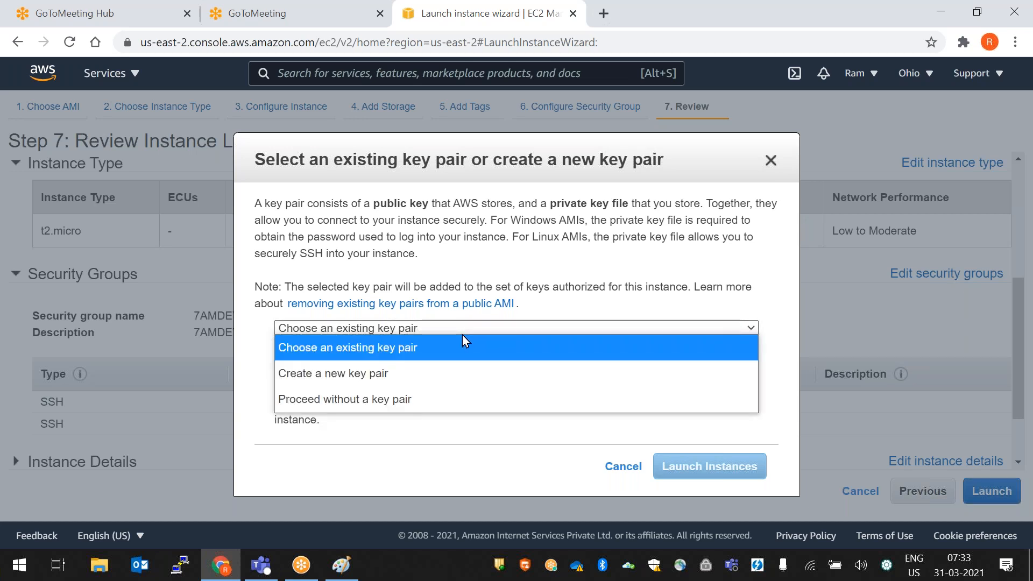
click(430, 373)
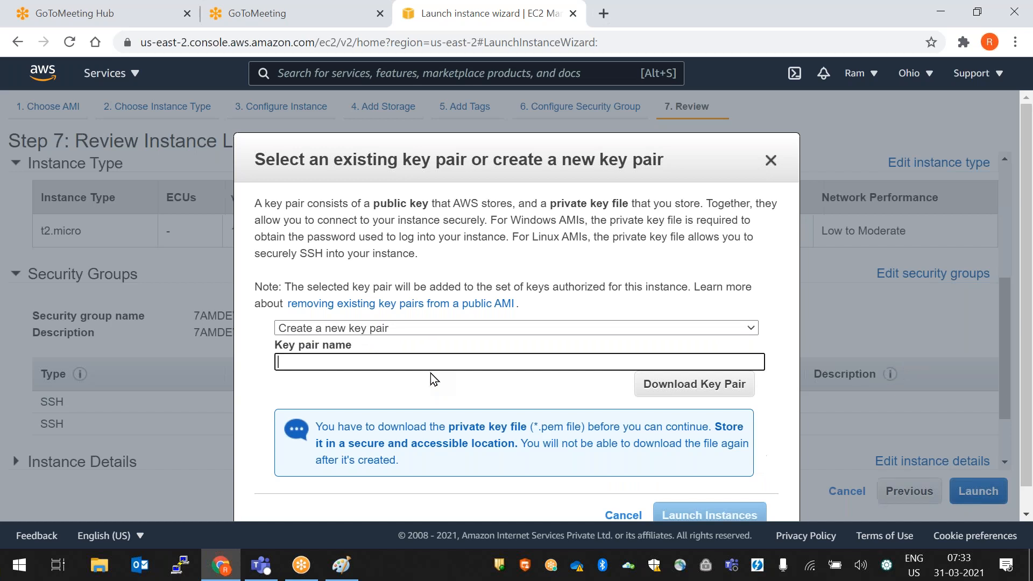
click(425, 328)
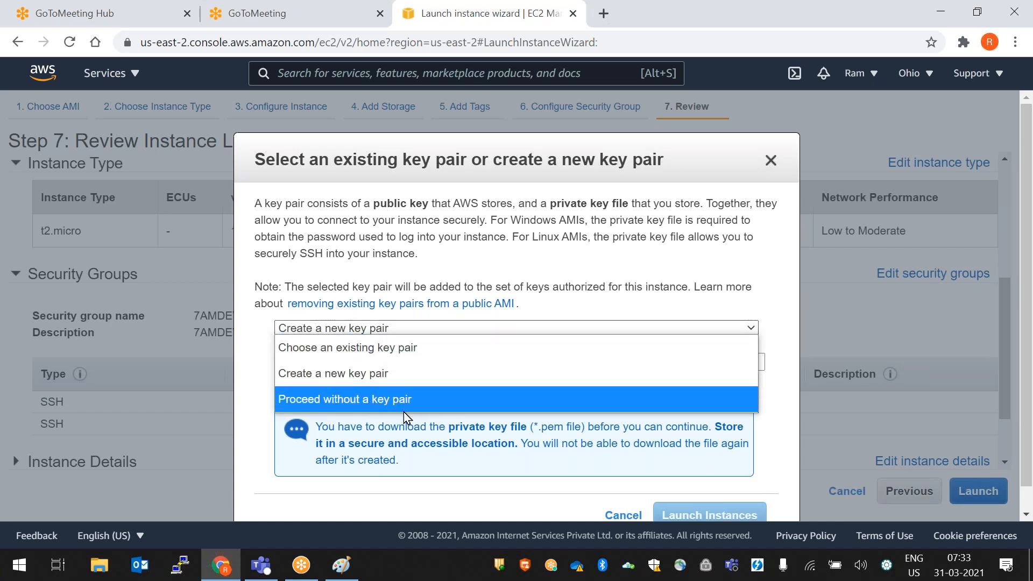
click(425, 328)
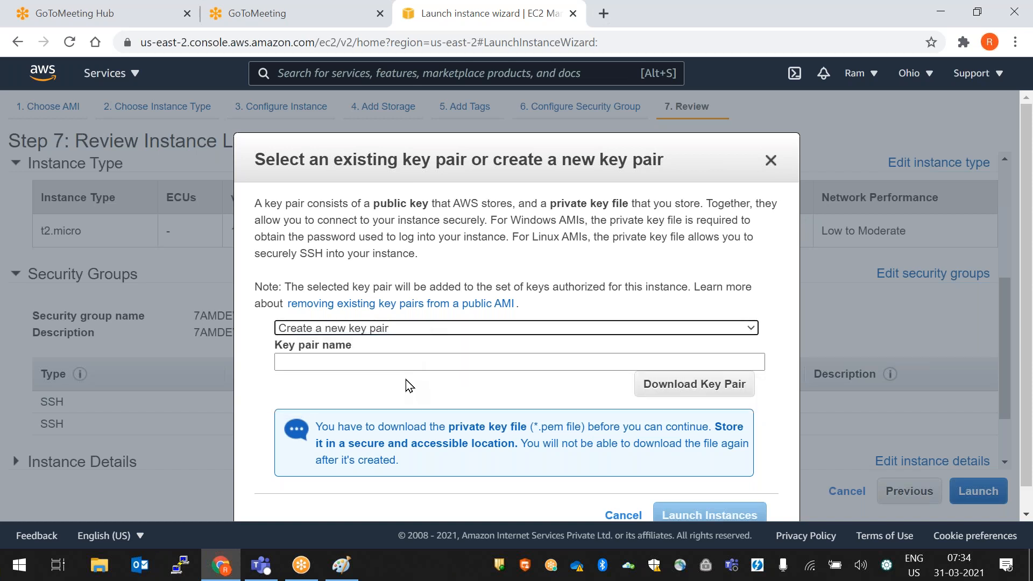
click(403, 365)
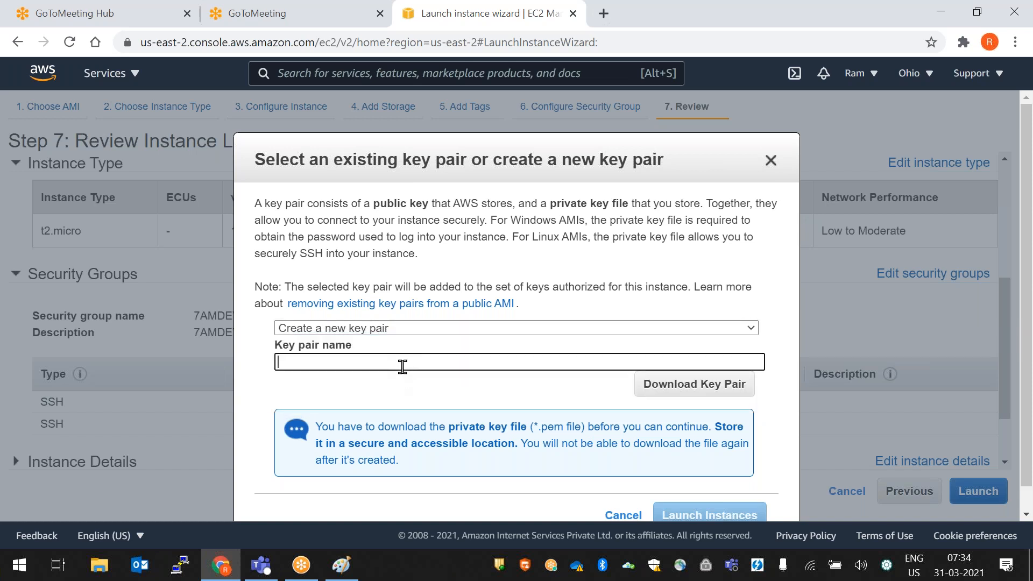
text(7AMDEVOPSBATCHNEW)
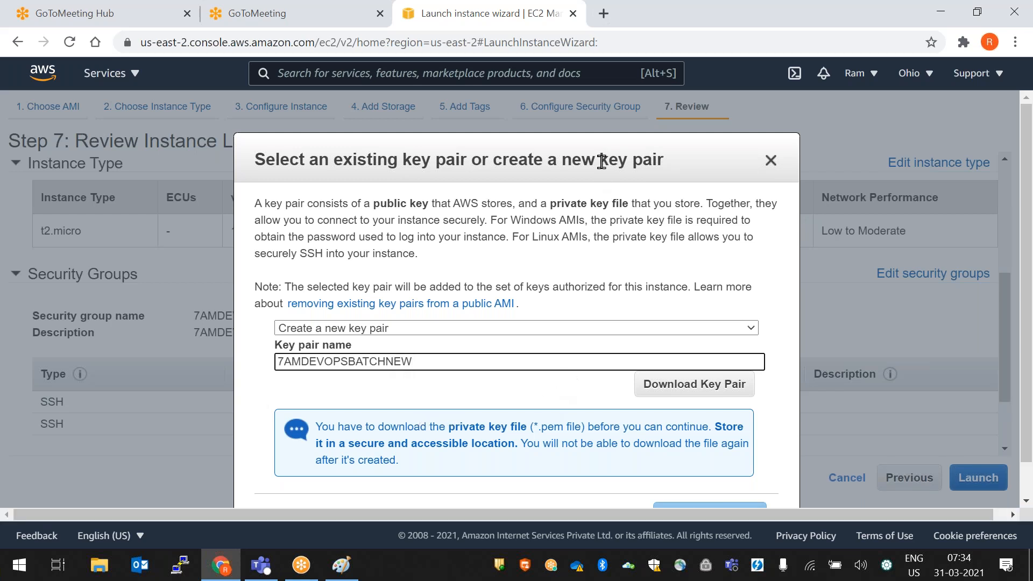
- Download the 7AMDEVOPSBATCHNEW.pem private key and launch the instance
scroll(662, 344, down, 1)
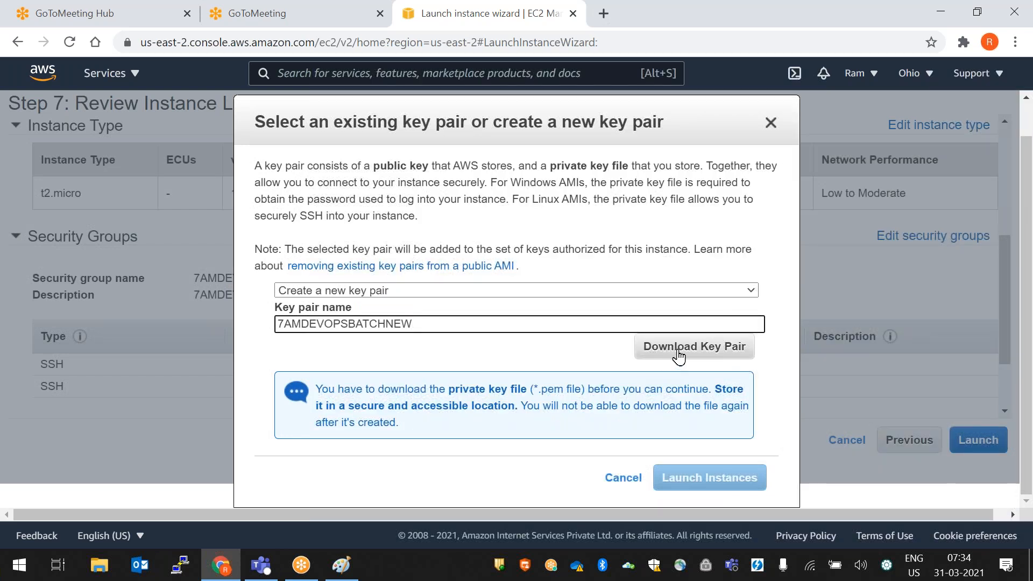
click(679, 348)
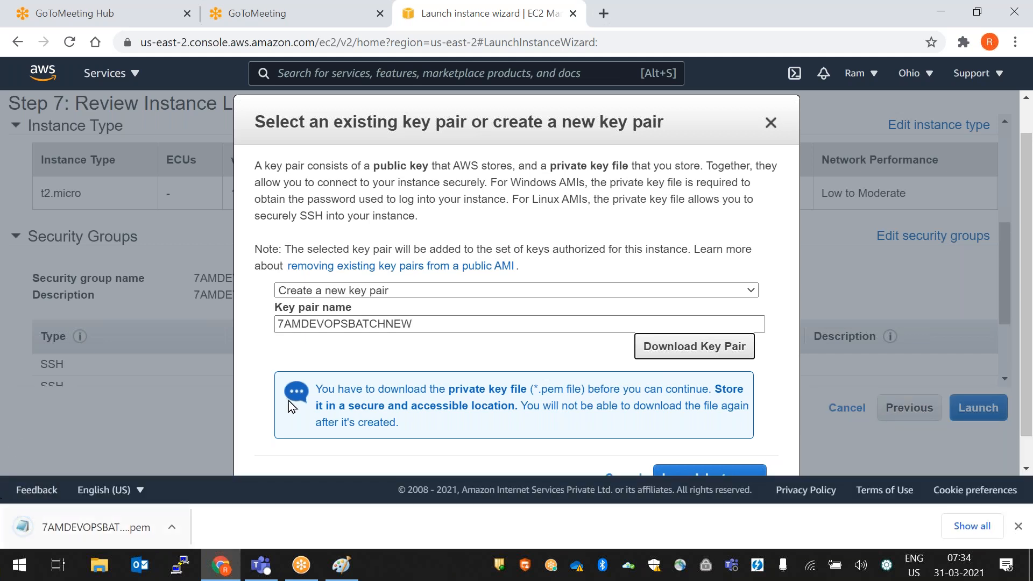
scroll(483, 280, down, 1)
scroll(482, 281, down, 1)
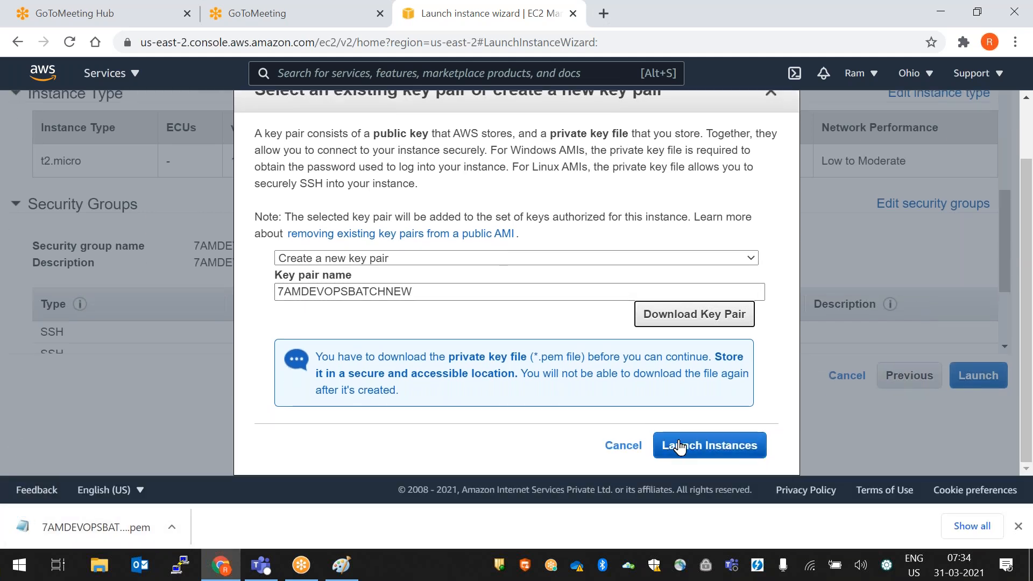
click(724, 451)
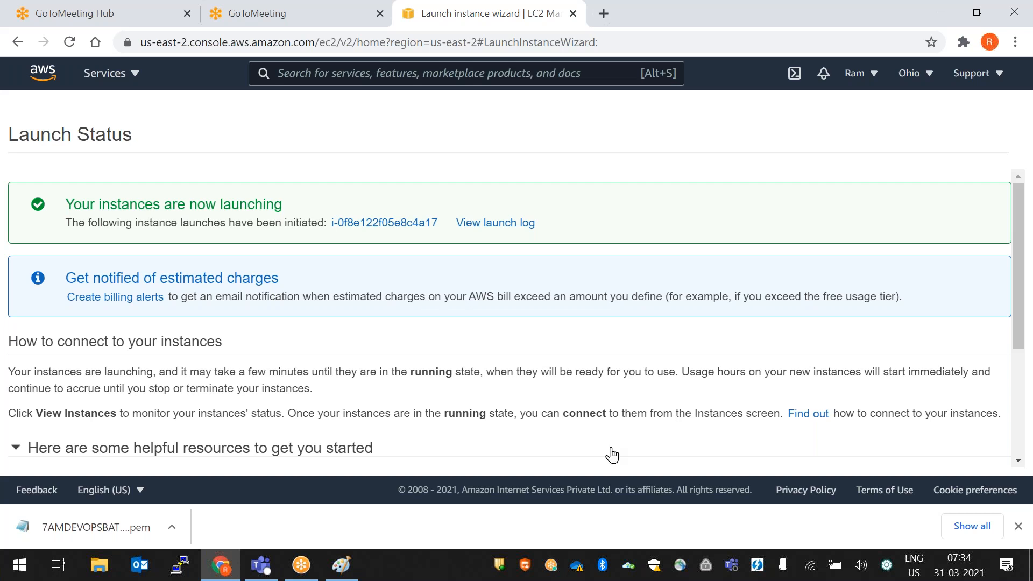
- Open the new instance, refresh, and clear the filter to show all eight instances with web-server Running
click(358, 227)
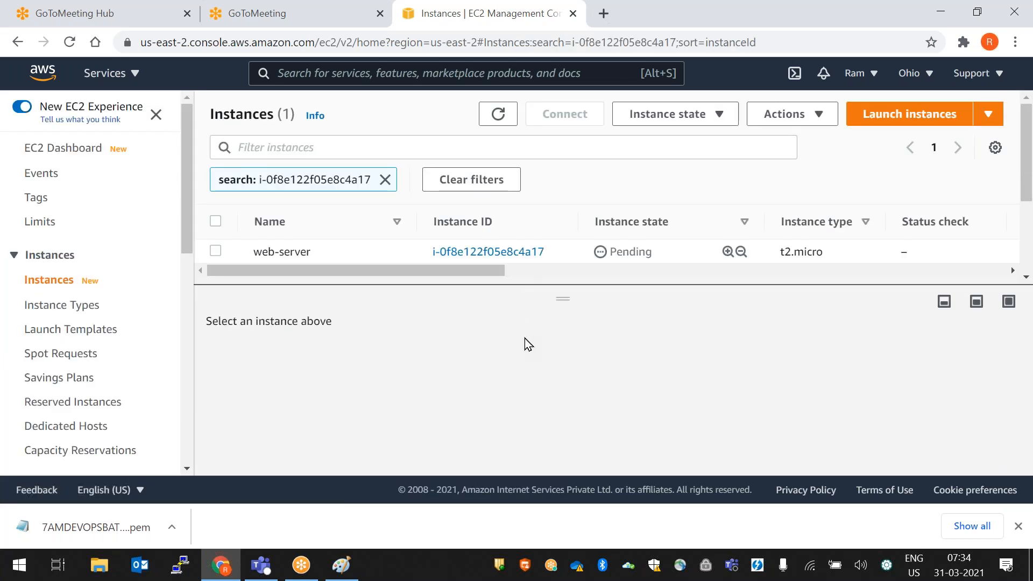
drag(560, 299, 559, 321)
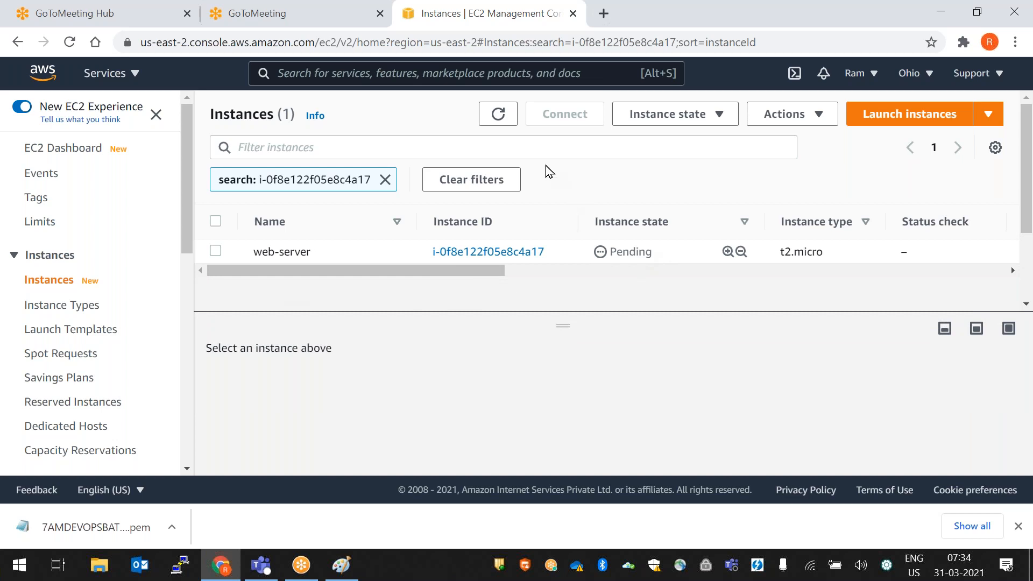
click(497, 114)
click(385, 179)
drag(587, 320, 588, 437)
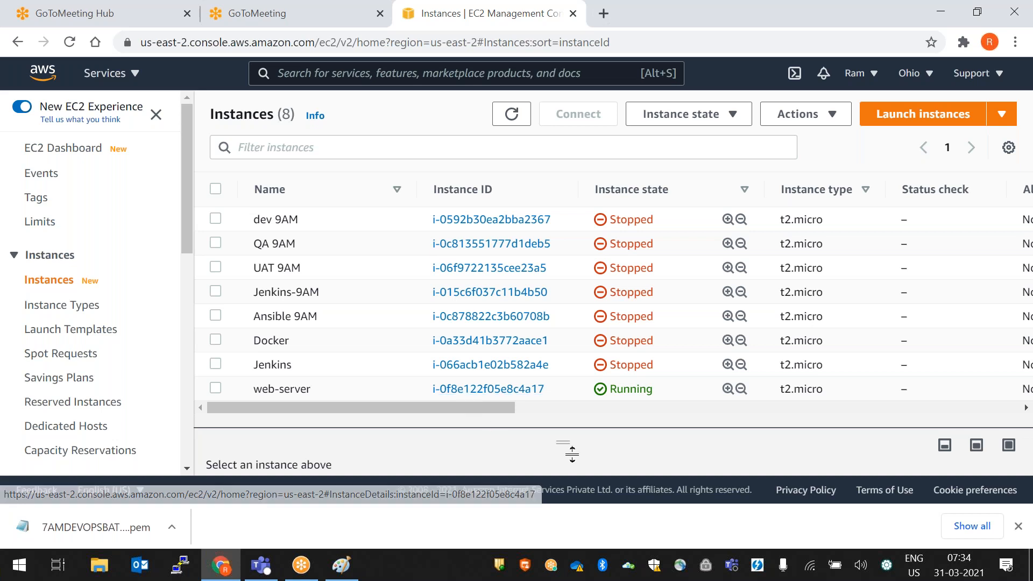
drag(575, 451, 579, 423)
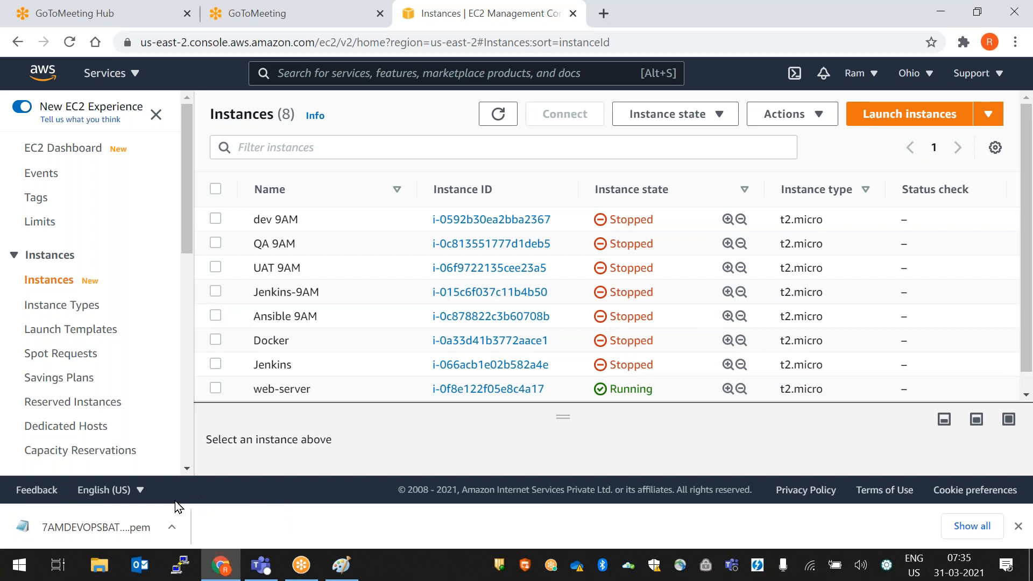
click(118, 532)
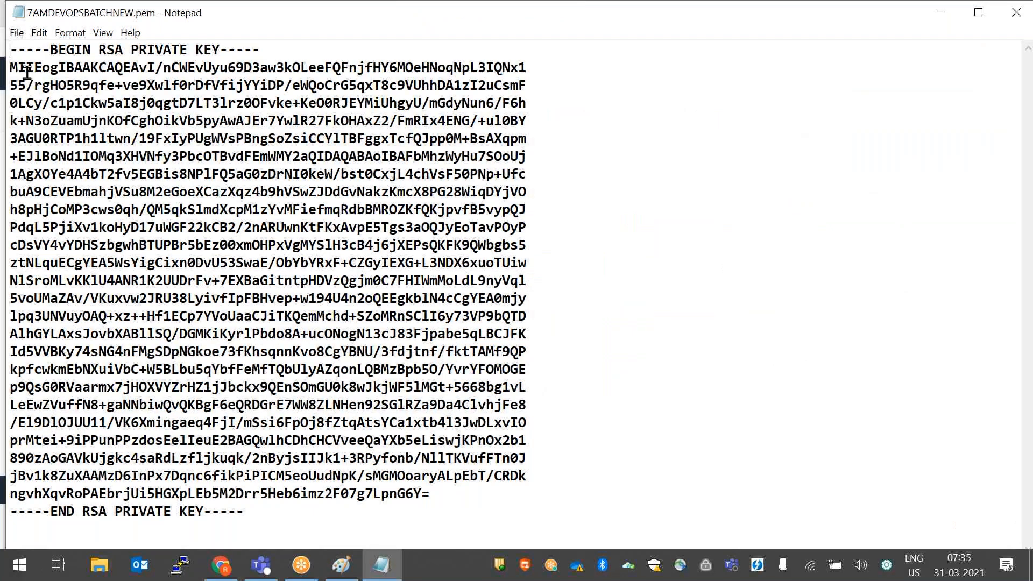
drag(11, 49, 377, 514)
click(650, 373)
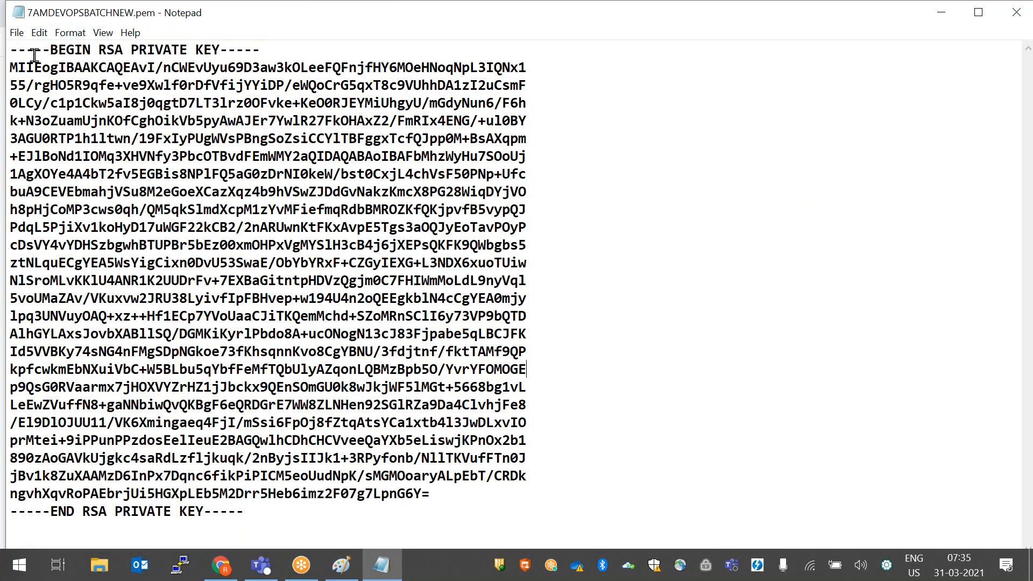
drag(10, 68, 462, 492)
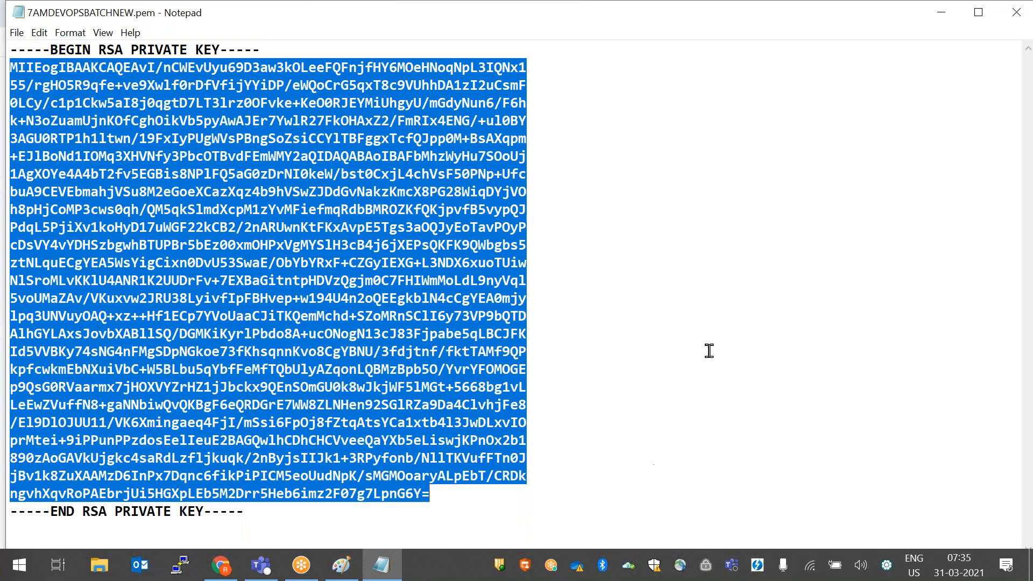
click(709, 350)
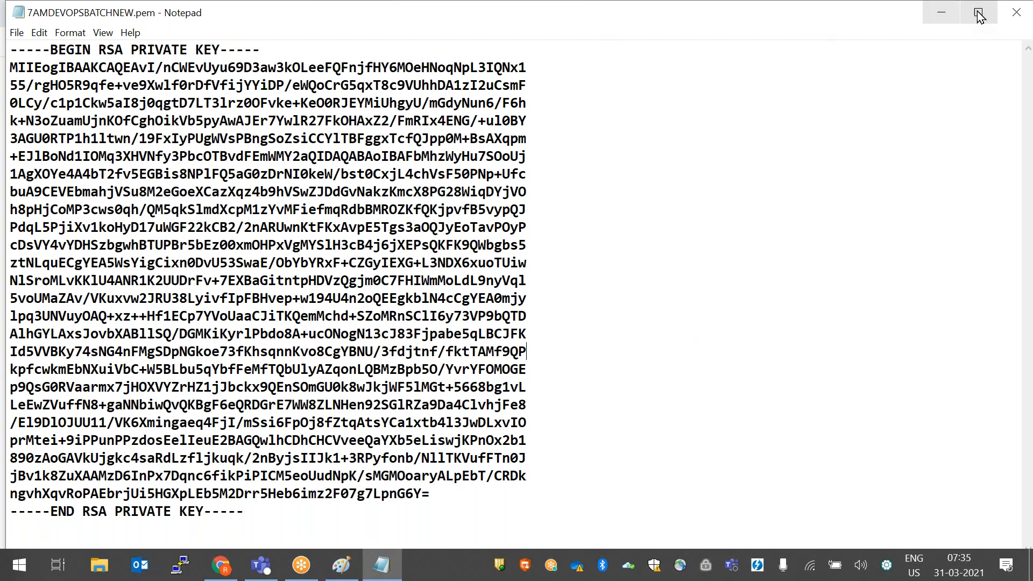
click(1021, 15)
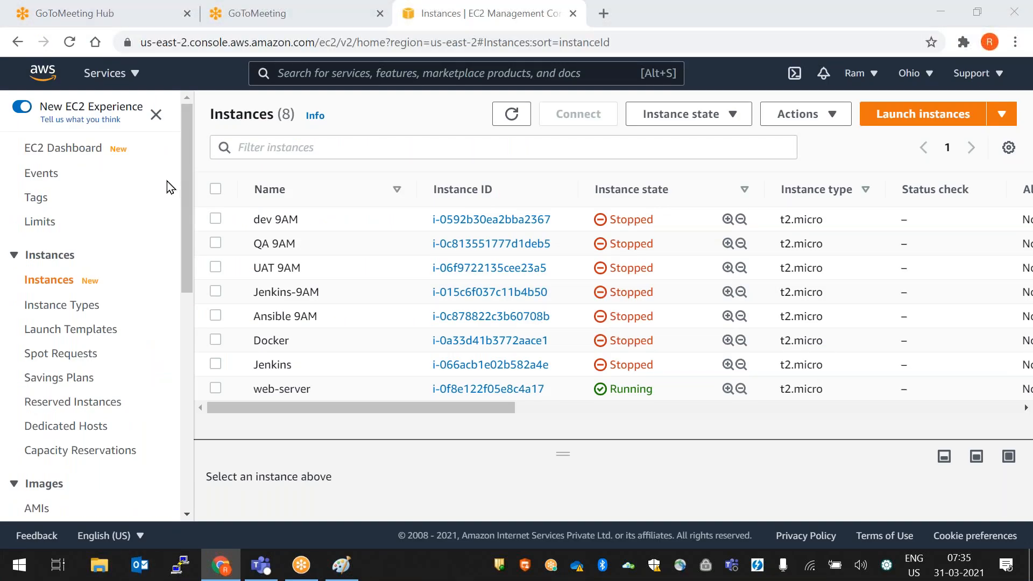
- Find 7AMDEVOPSBATCHNEW.pem in the Downloads folder, then return to the EC2 Instances page
key(super+e)
click(83, 131)
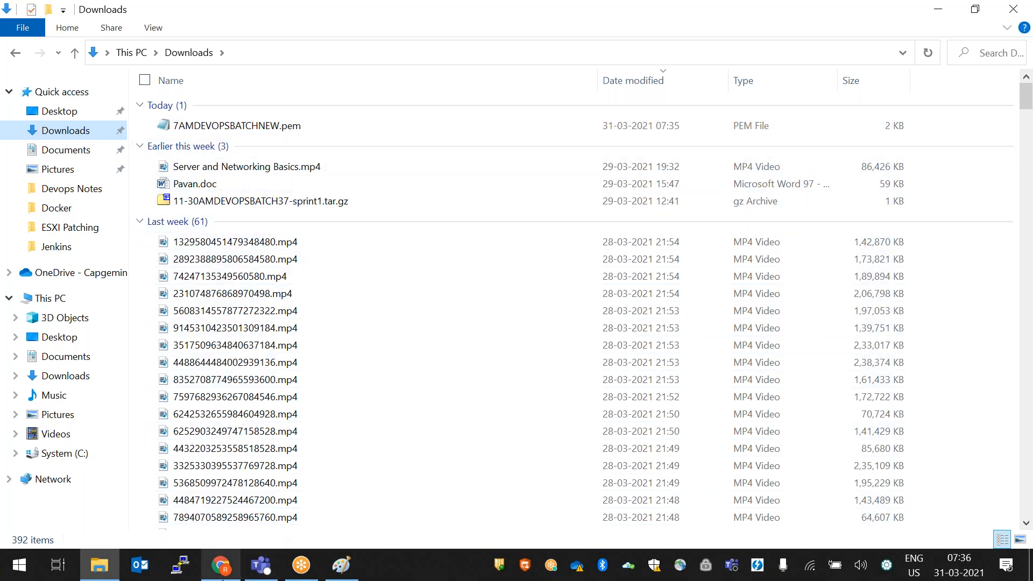
click(220, 565)
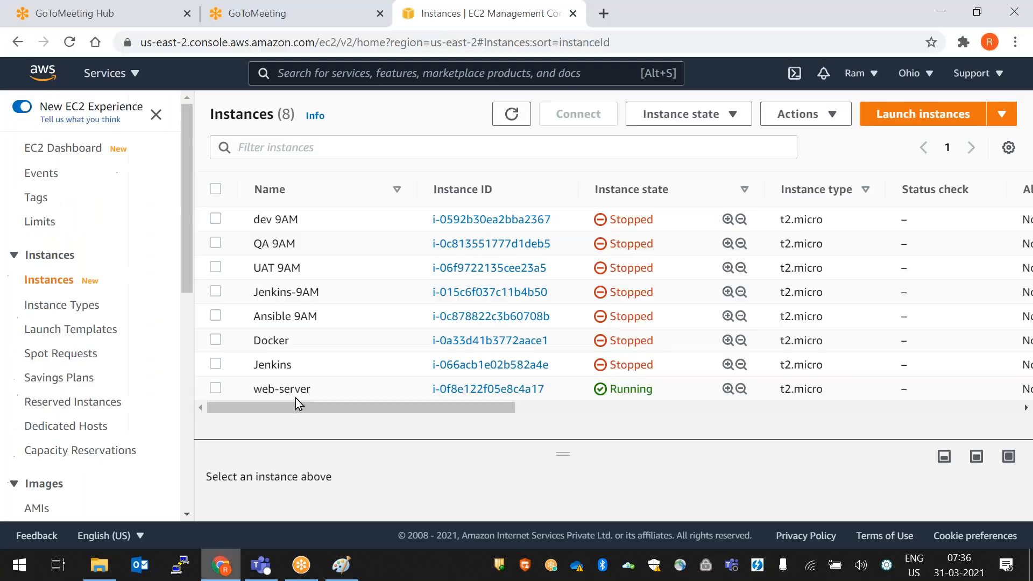
- Open the PuTTY 0.74 download page in a new tab and launch PuTTY from the taskbar
click(601, 12)
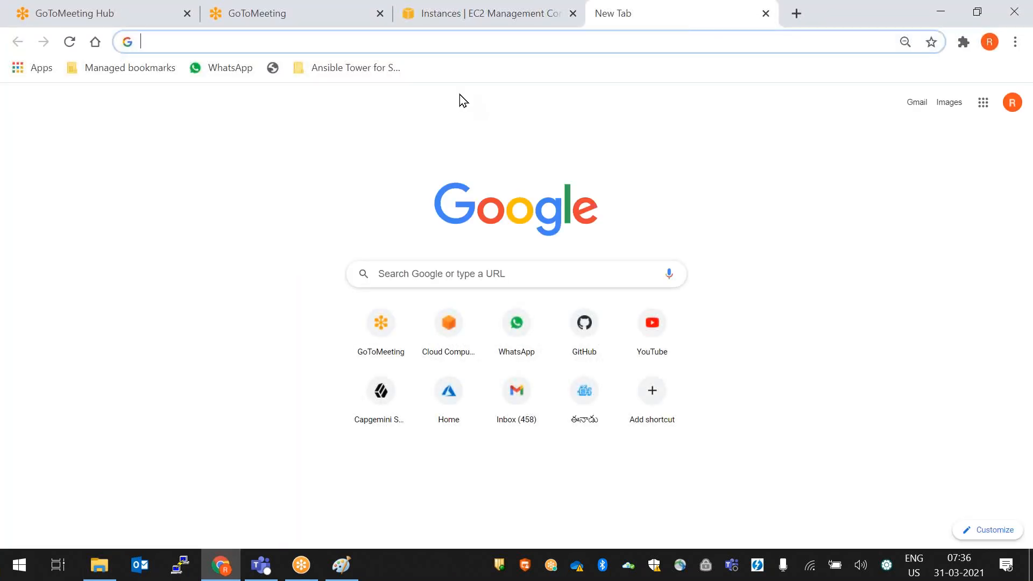
text(download)
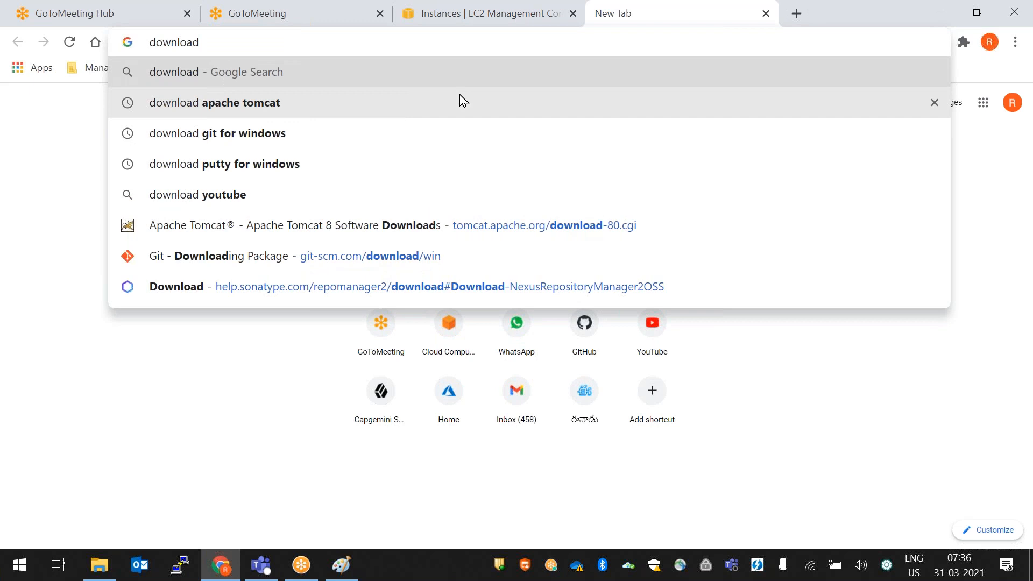
click(277, 170)
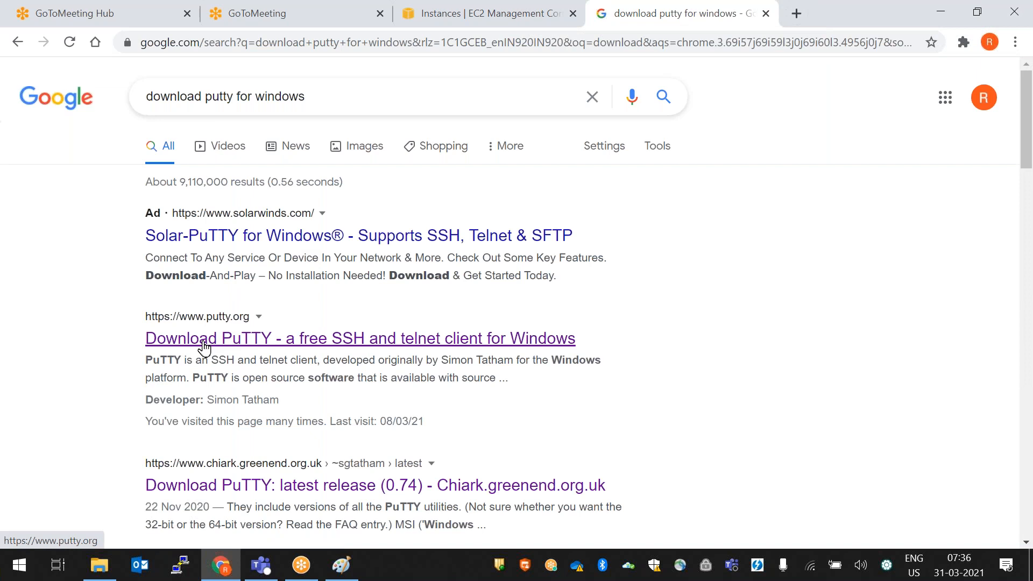
click(233, 340)
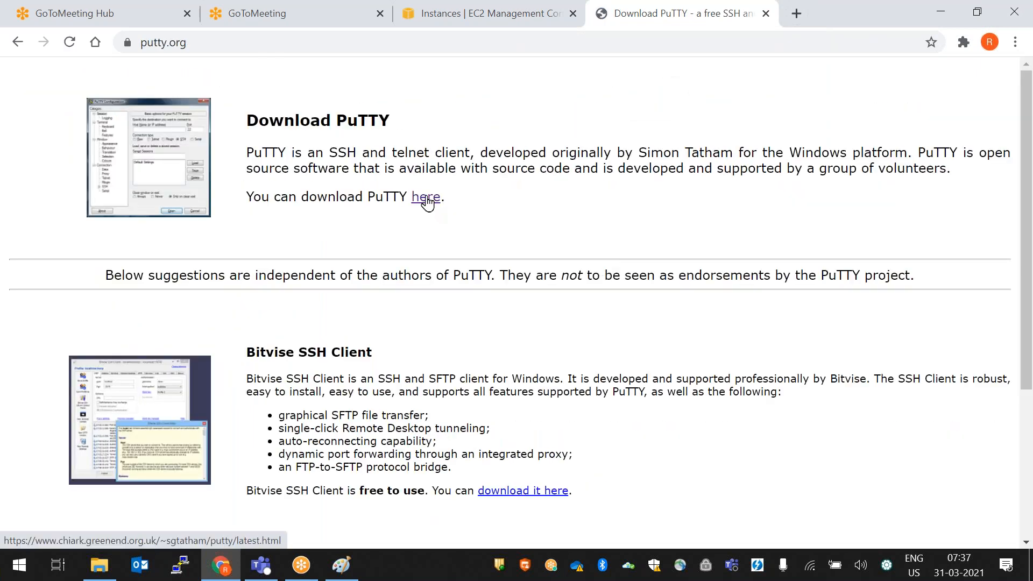
click(426, 200)
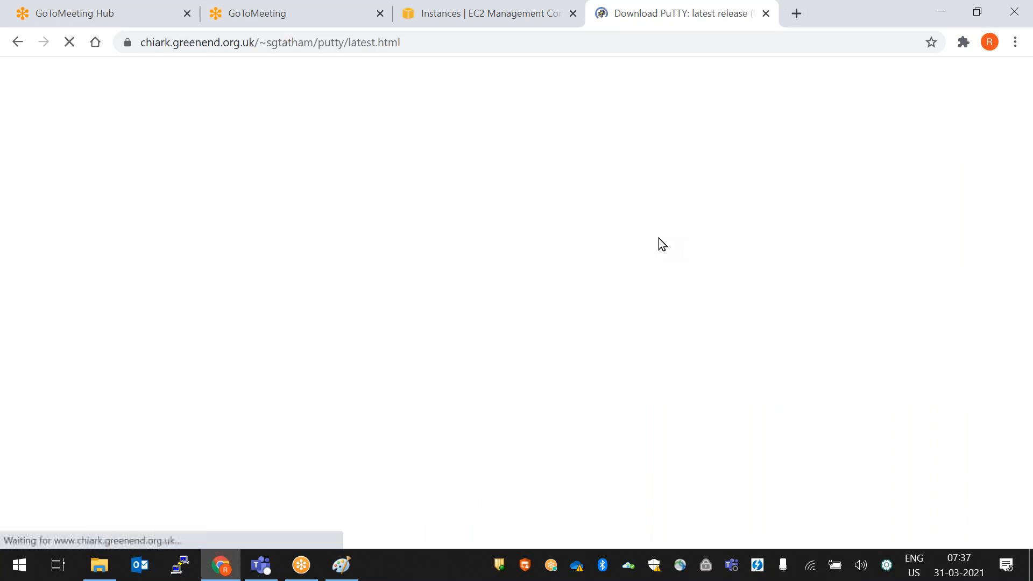
scroll(464, 356, down, 1)
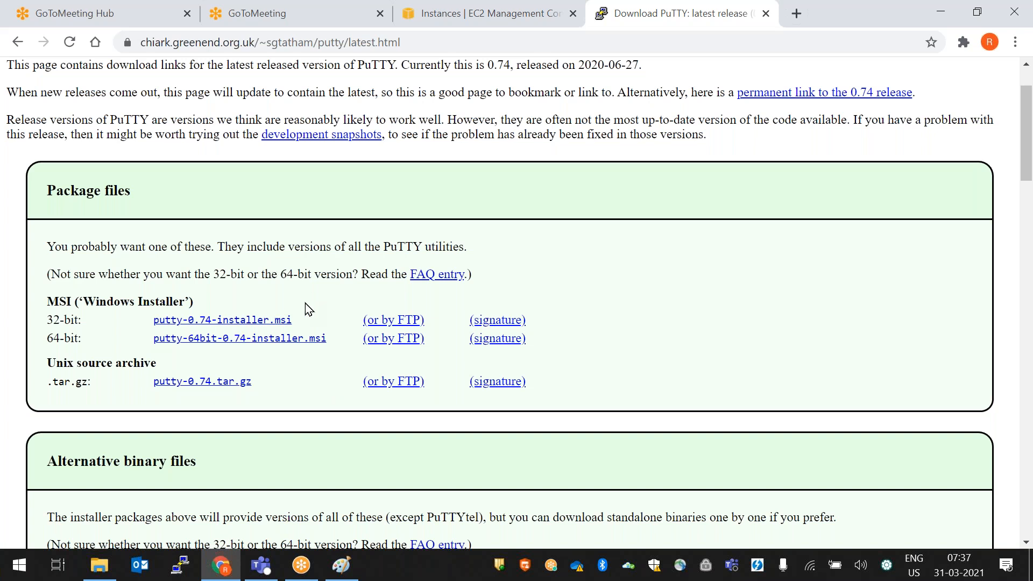
click(180, 571)
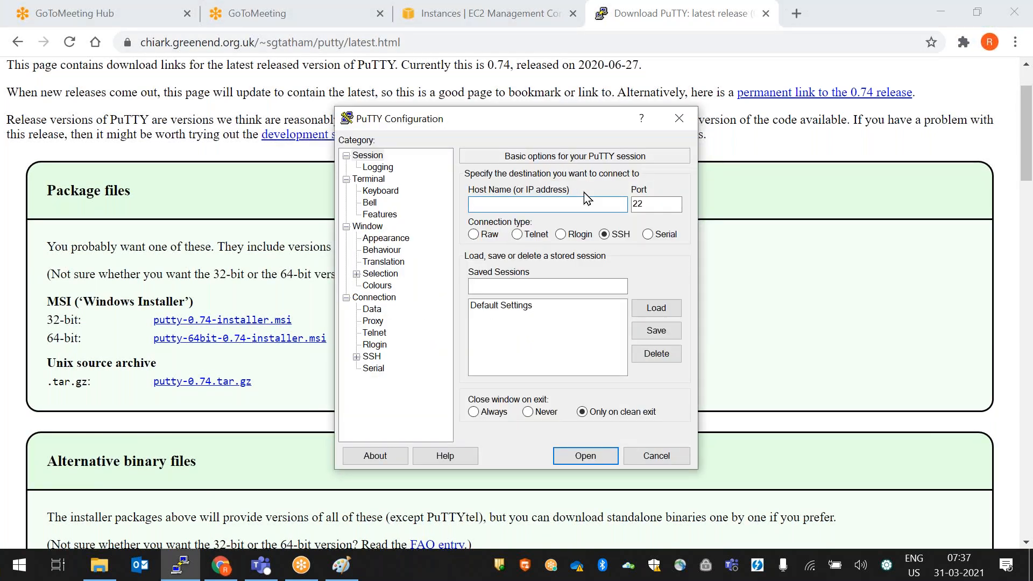
- Close the PuTTY Configuration window
click(679, 118)
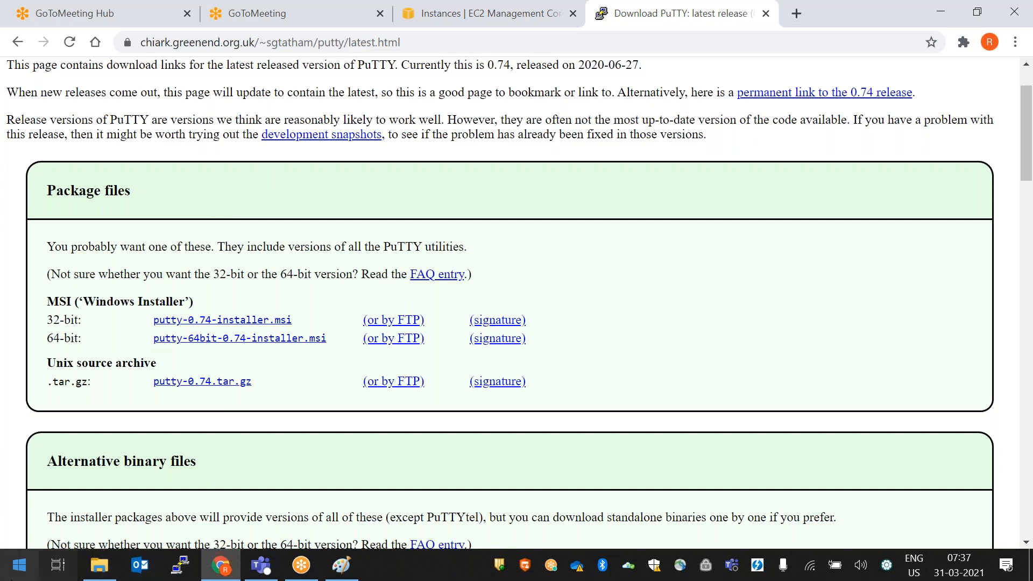
- Search Windows for 'putt' and start PuTTYgen
right_click(19, 565)
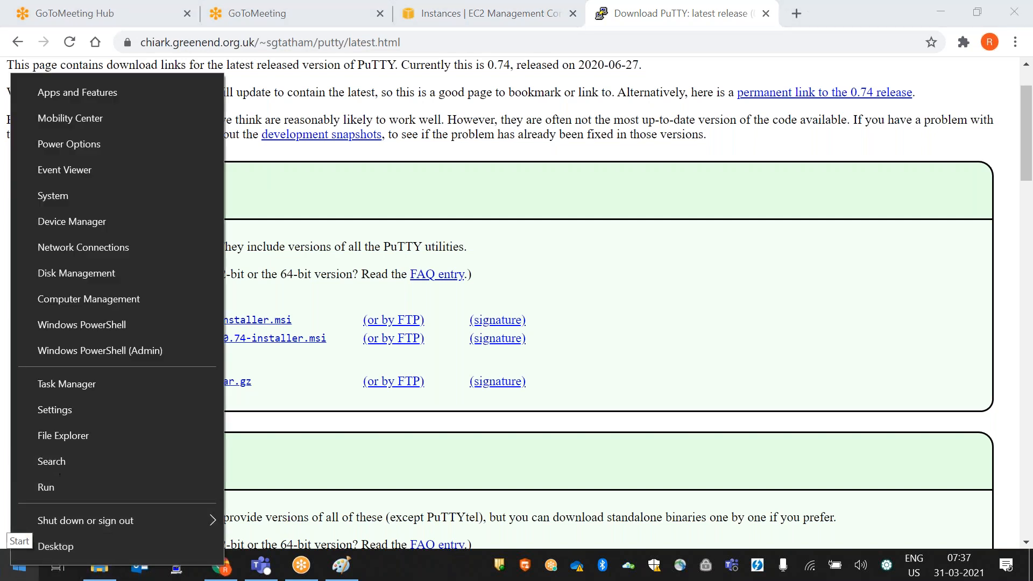
click(53, 462)
text(putt)
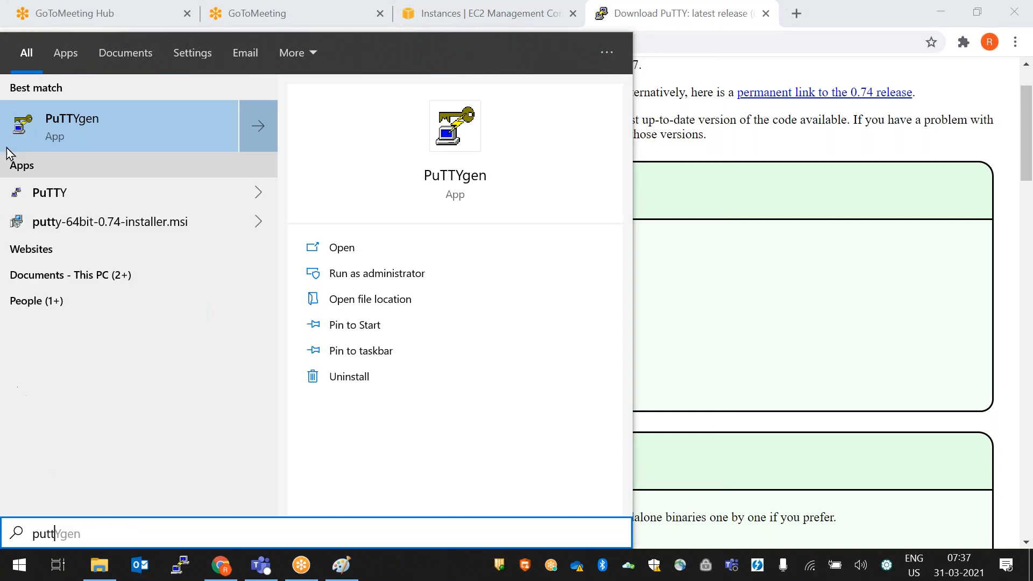
click(110, 131)
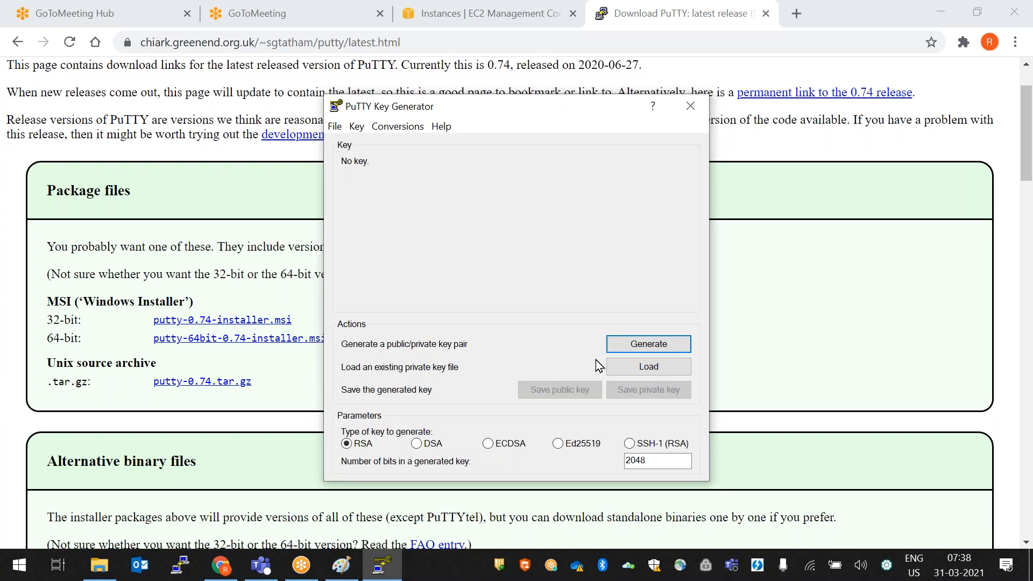
- Load 7AMDEVOPSBATCHNEW.pem from Downloads with the file type set to All Files
click(673, 371)
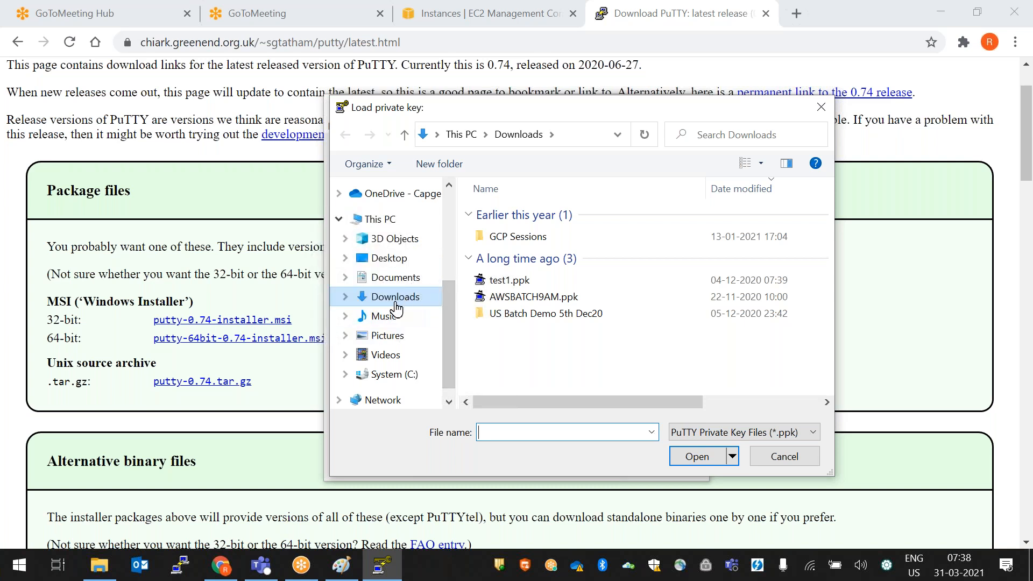
click(697, 434)
click(696, 463)
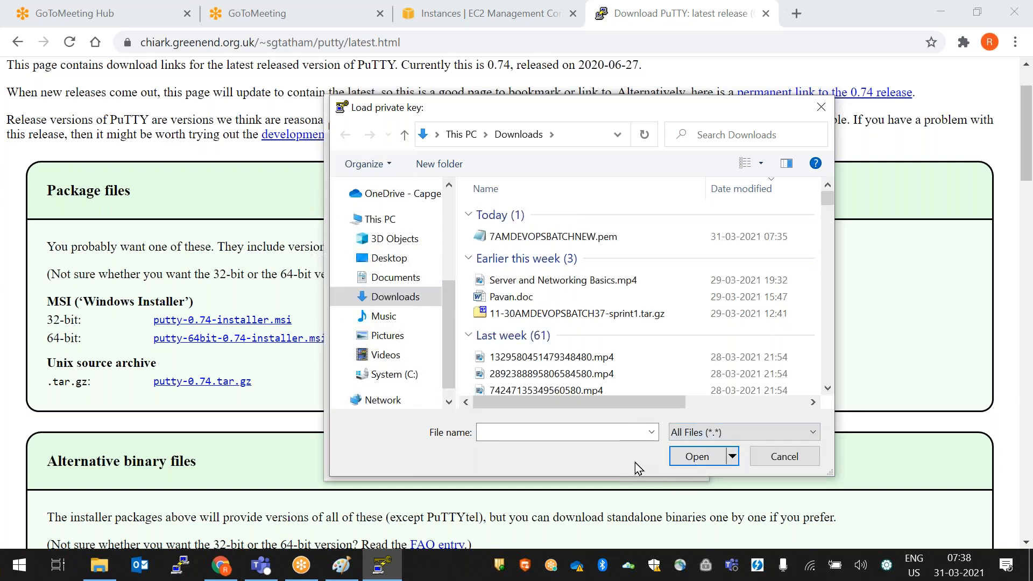
click(560, 241)
double_click(560, 237)
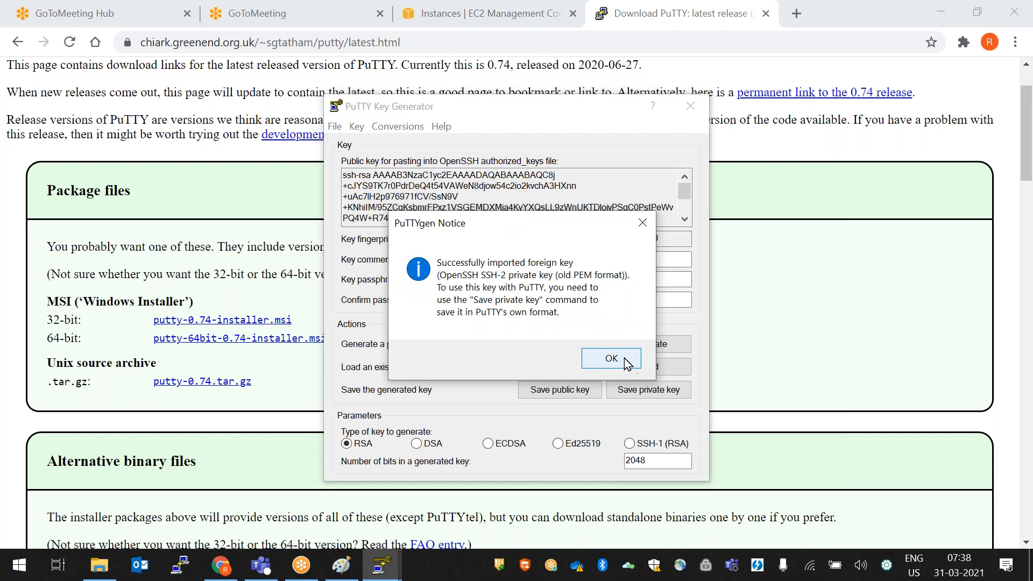
- Dismiss the import notice and save the private key without a passphrase
click(623, 362)
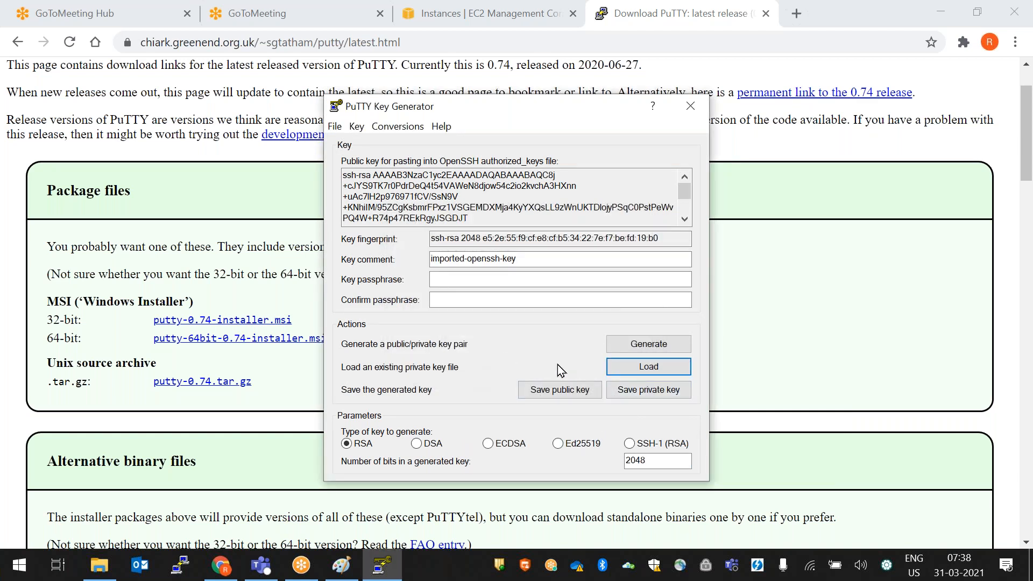
click(647, 393)
click(537, 342)
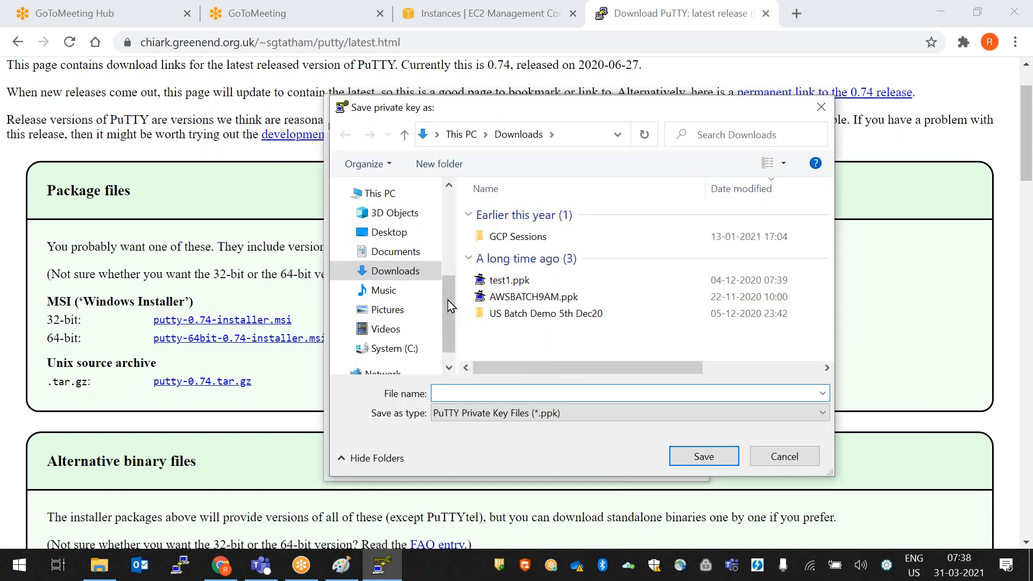
- Save it to the Desktop as 7AMDEVOPSBATCHNEW.ppk and close PuTTYgen
click(395, 232)
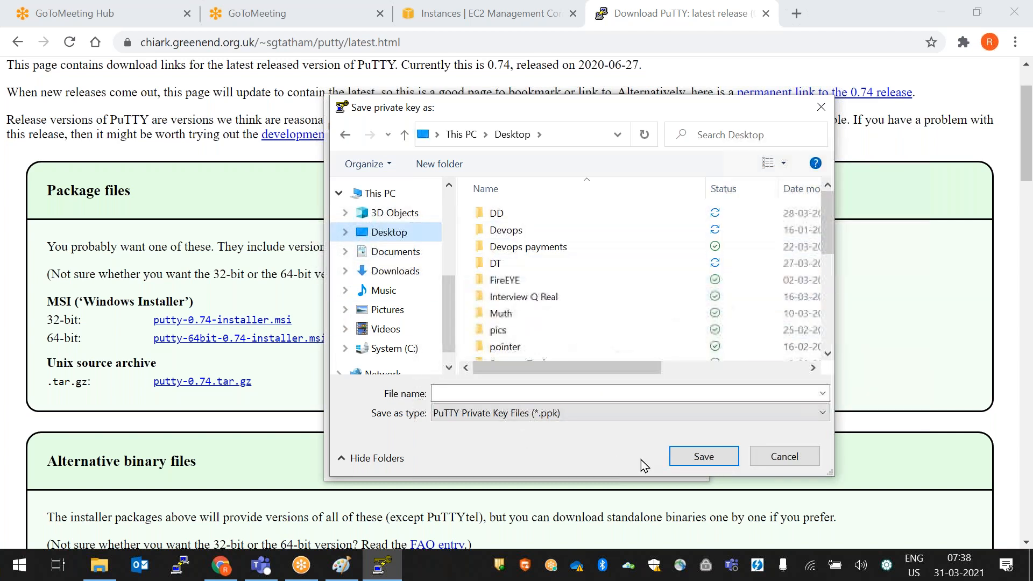
click(496, 393)
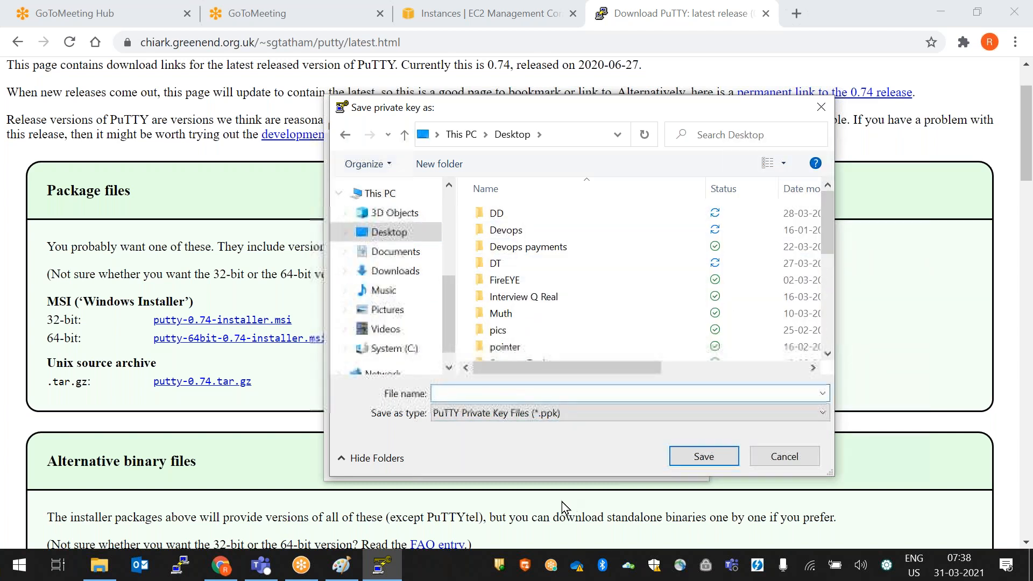
text(7AMDEVOPSBATCHNEW)
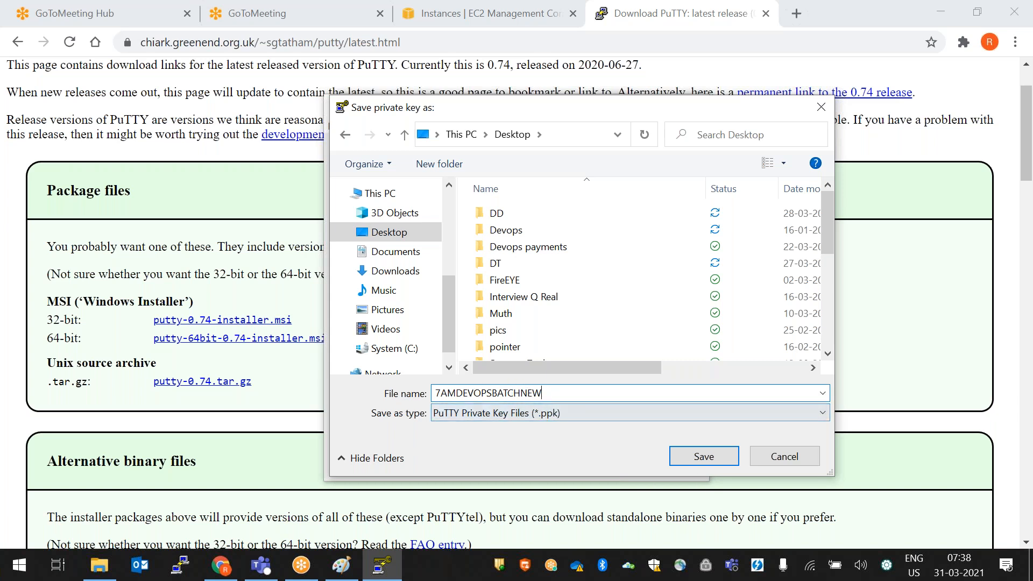
click(702, 460)
click(705, 458)
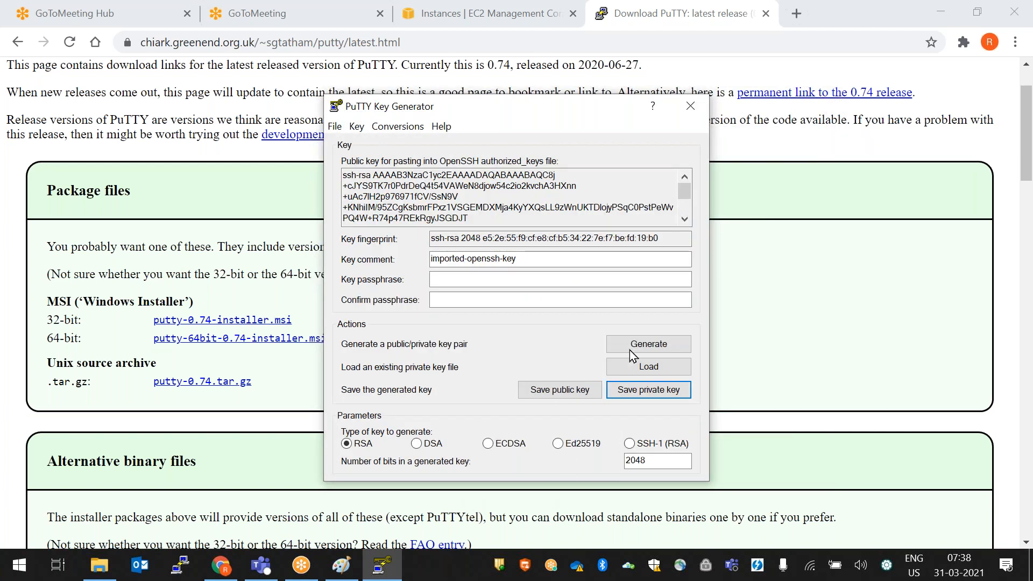
click(691, 106)
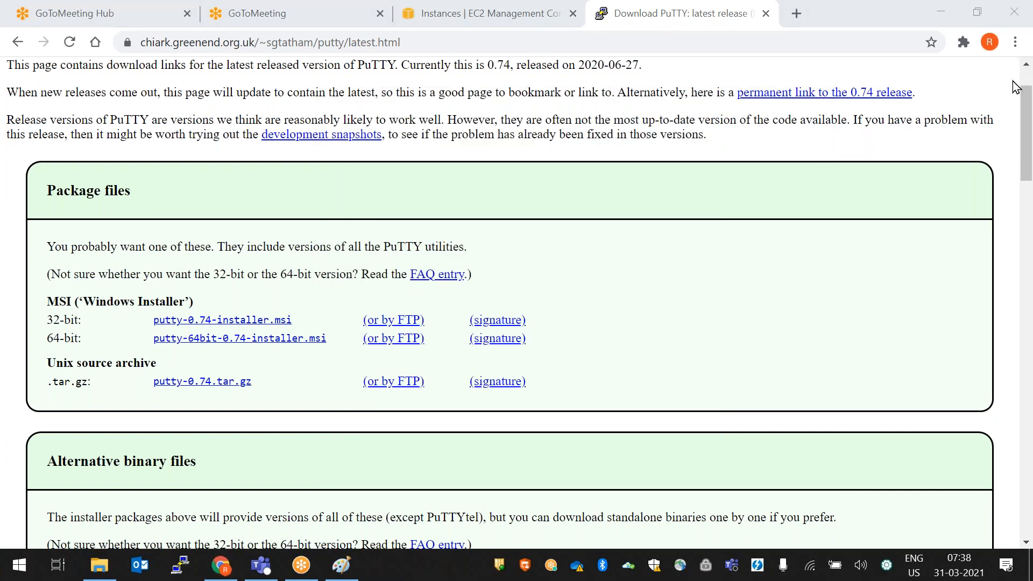
- Minimize Chrome and Paint, then move the 7AMDEVOPSBATCHNEW.ppk icon to the top centre of the desktop
click(939, 17)
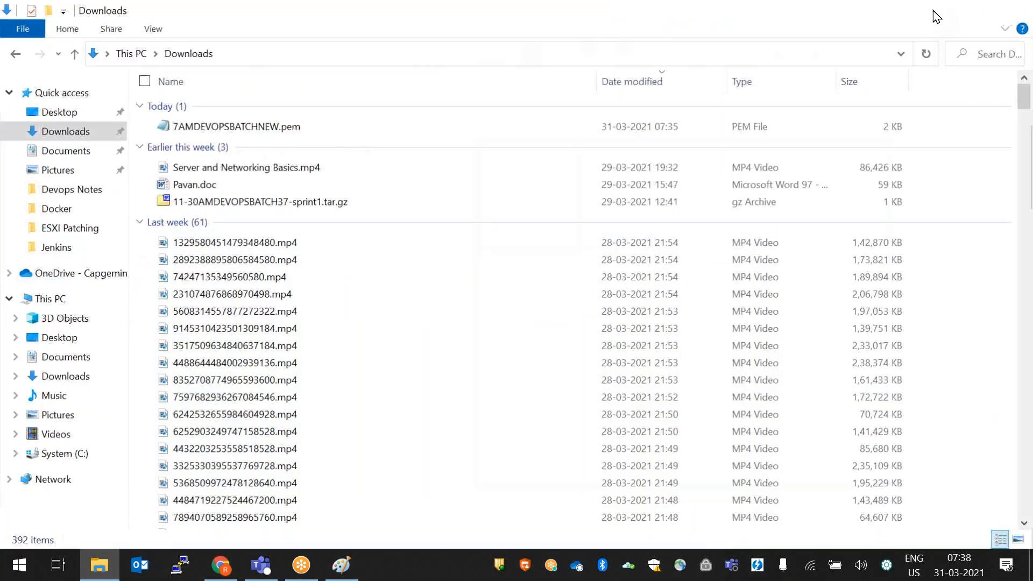
click(933, 11)
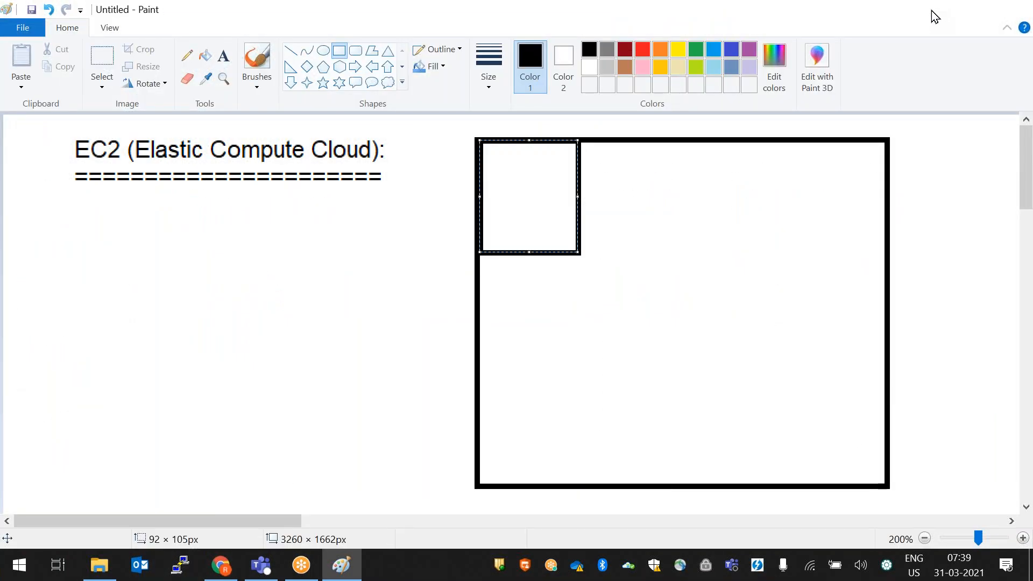
click(931, 11)
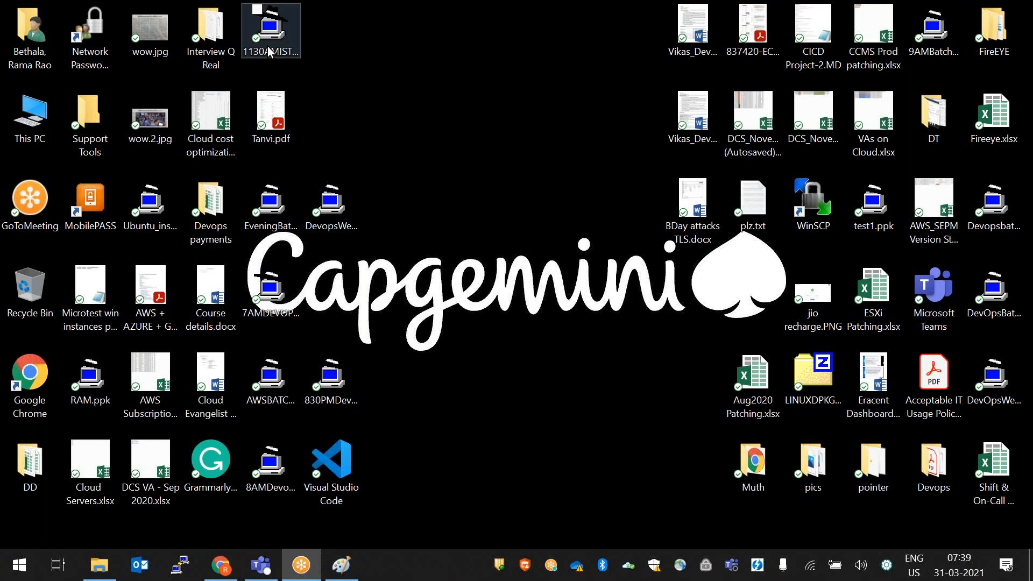
drag(272, 305, 472, 37)
click(271, 290)
drag(271, 290, 452, 33)
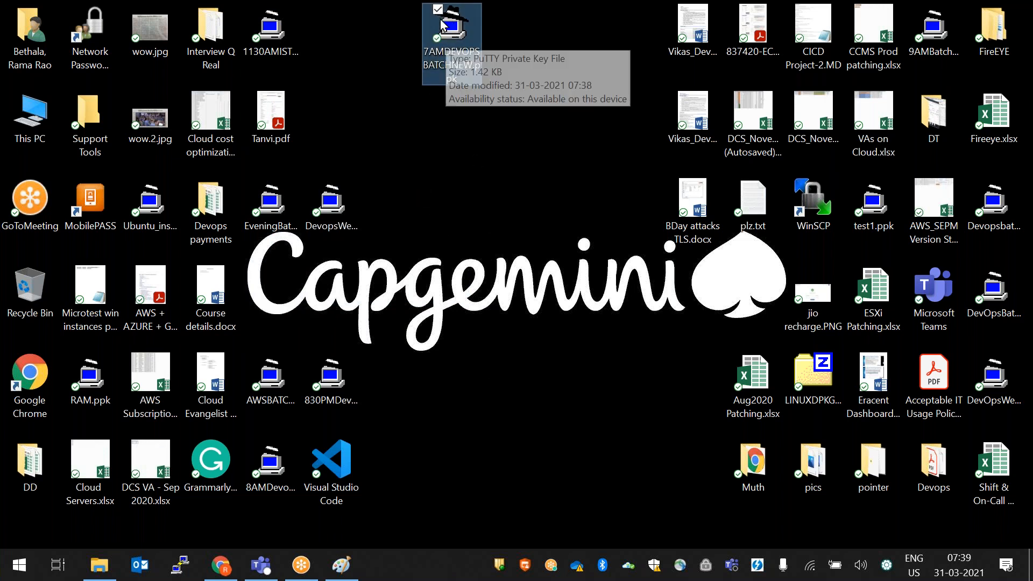
mouse_move(343, 577)
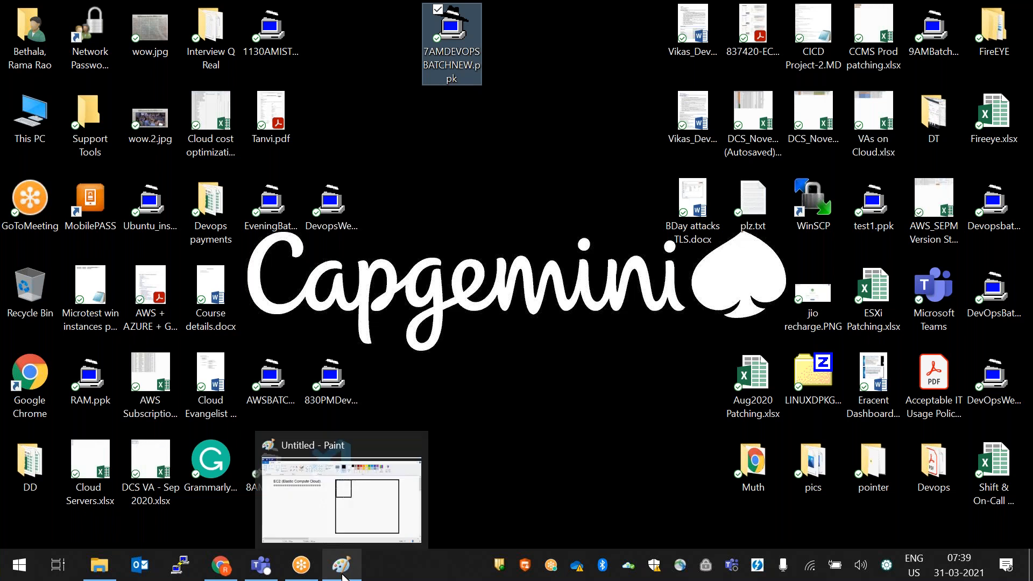
- Restore and maximize Chrome, then switch to the Instances | EC2 Management Console tab
click(225, 569)
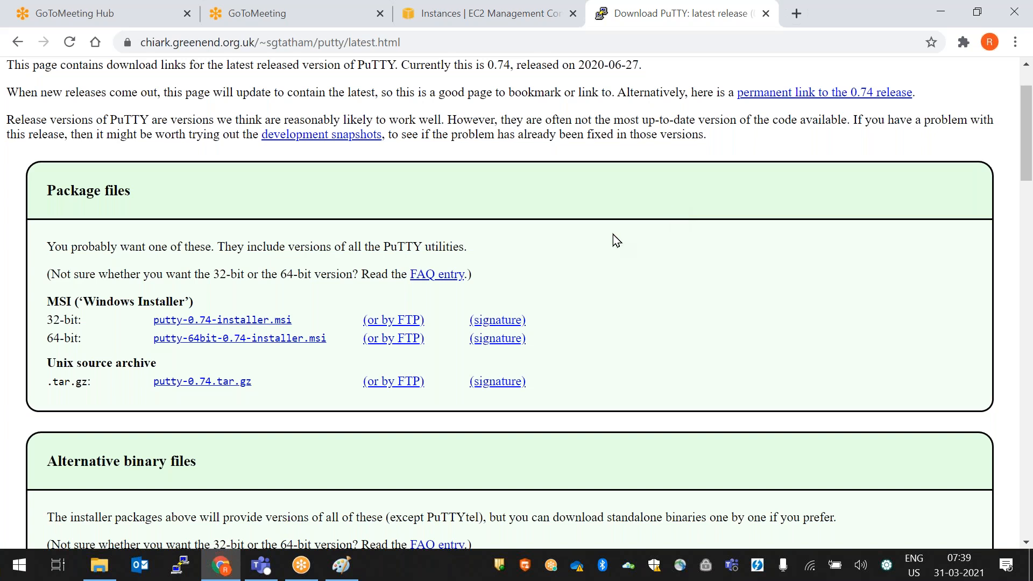
click(978, 12)
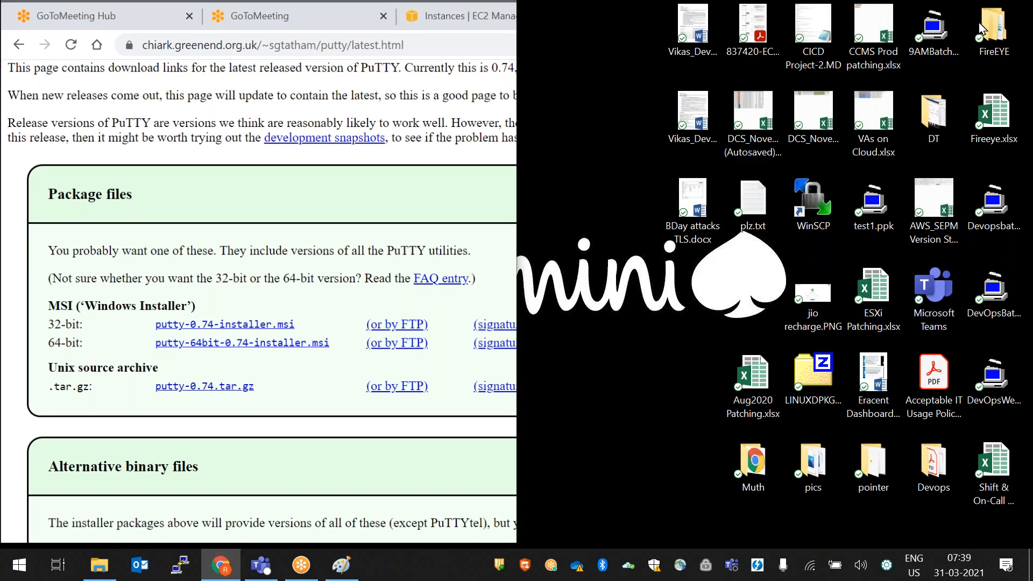
drag(382, 19, 753, 139)
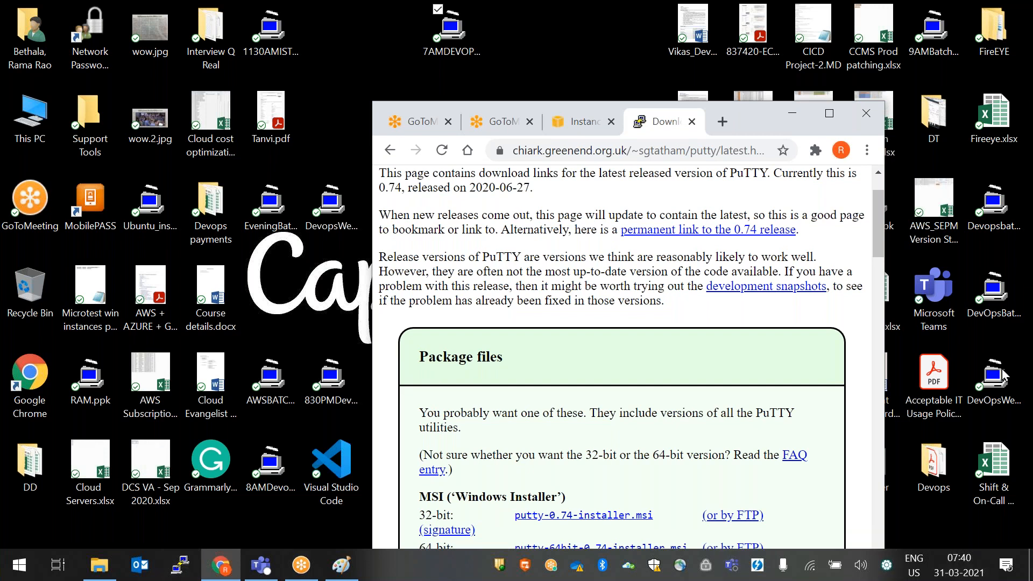
click(1015, 153)
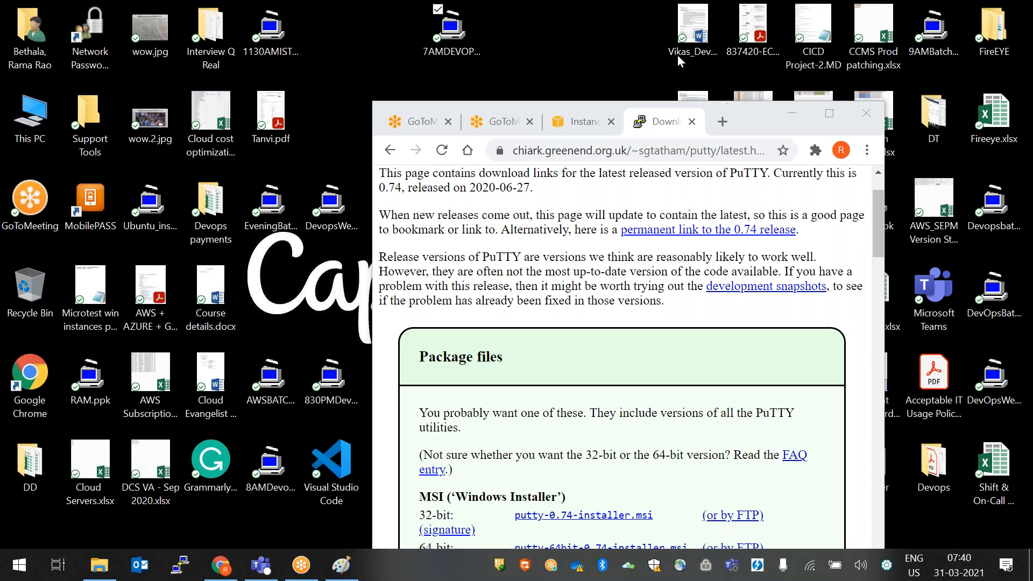
click(220, 565)
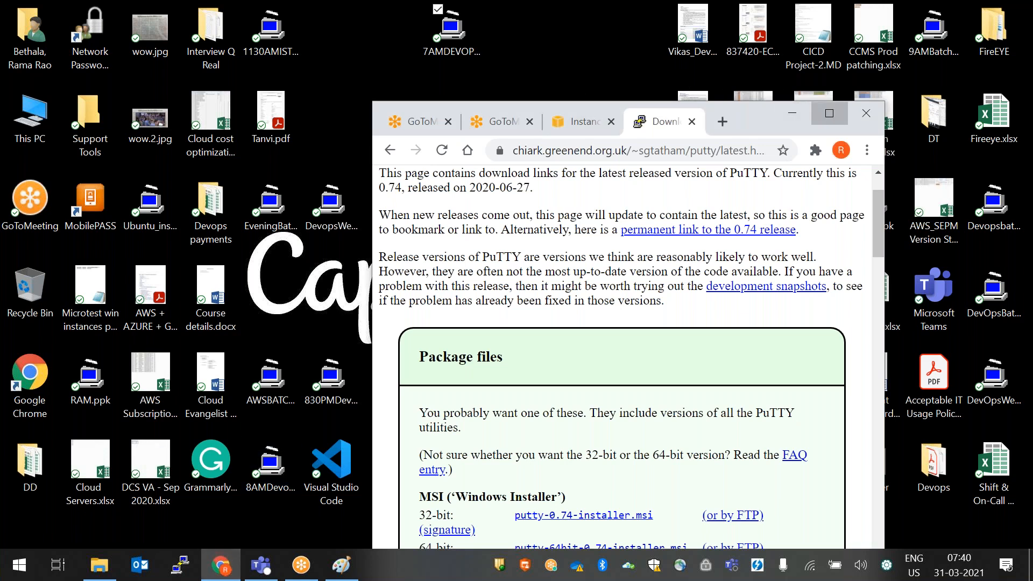
click(829, 113)
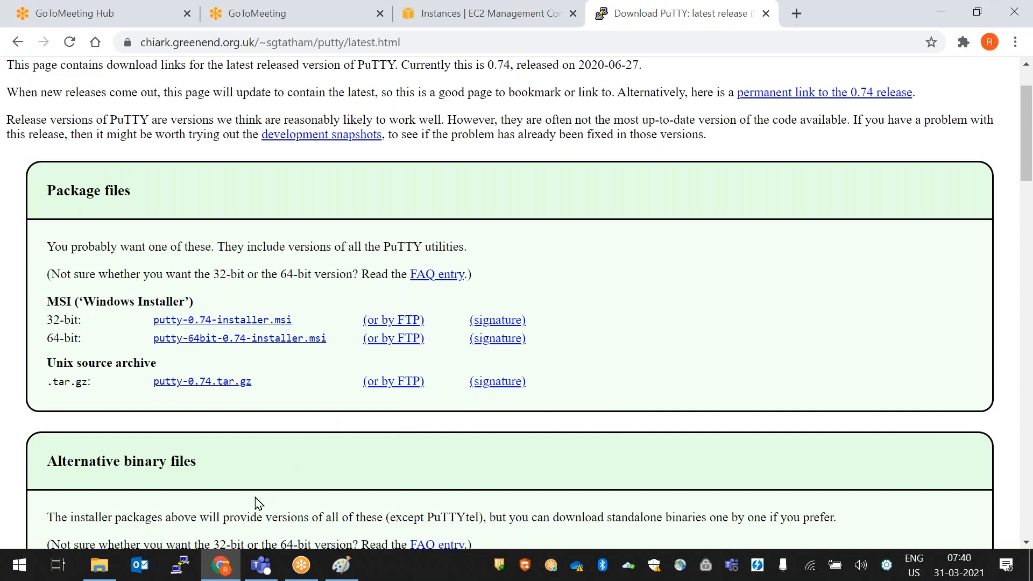
click(674, 18)
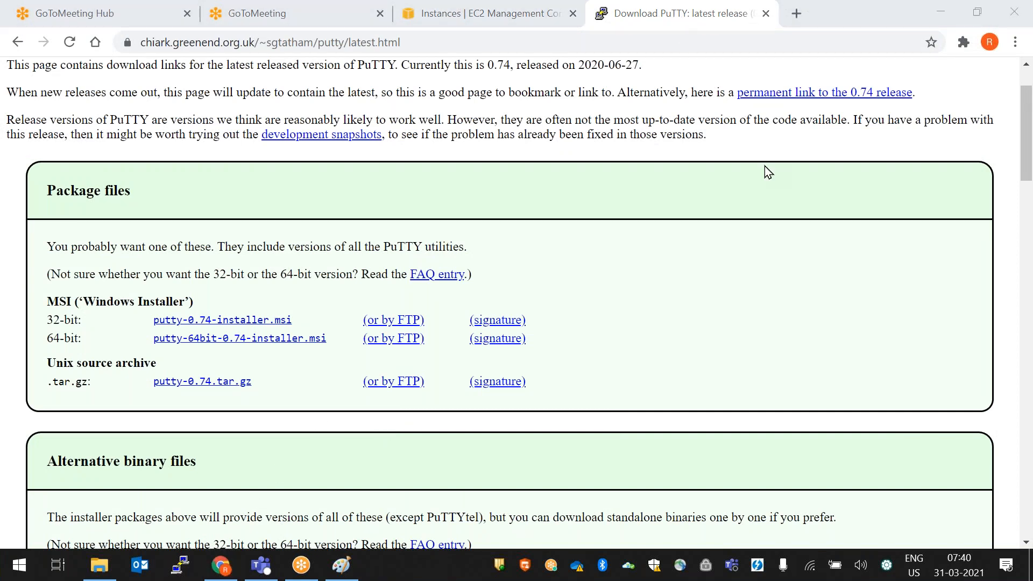
click(498, 16)
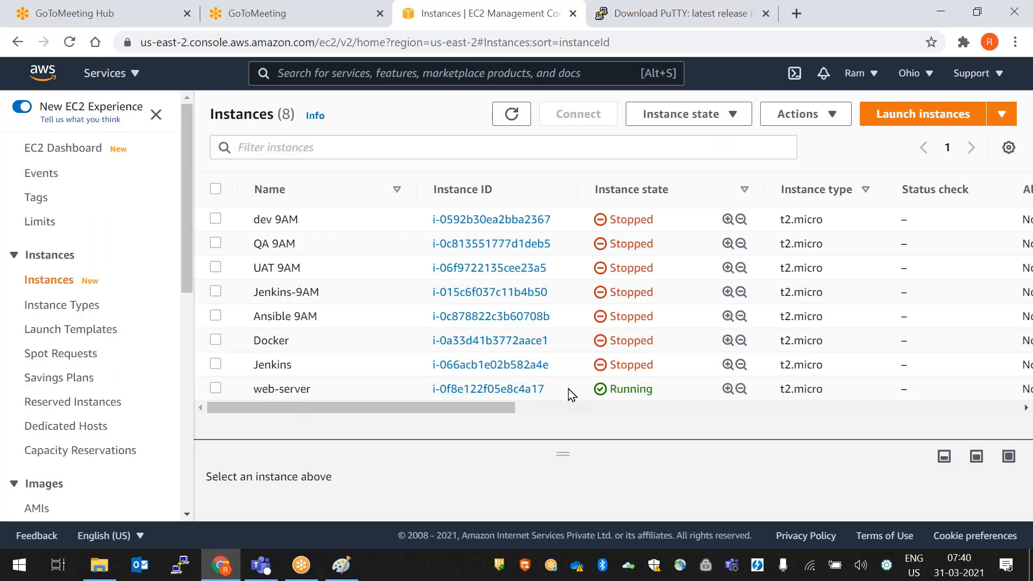
- Select the web-server instance and enlarge its details pane to show public IPv4 18.223.16.147 and private IPv4 172.31.41.23
click(215, 388)
drag(563, 452, 585, 263)
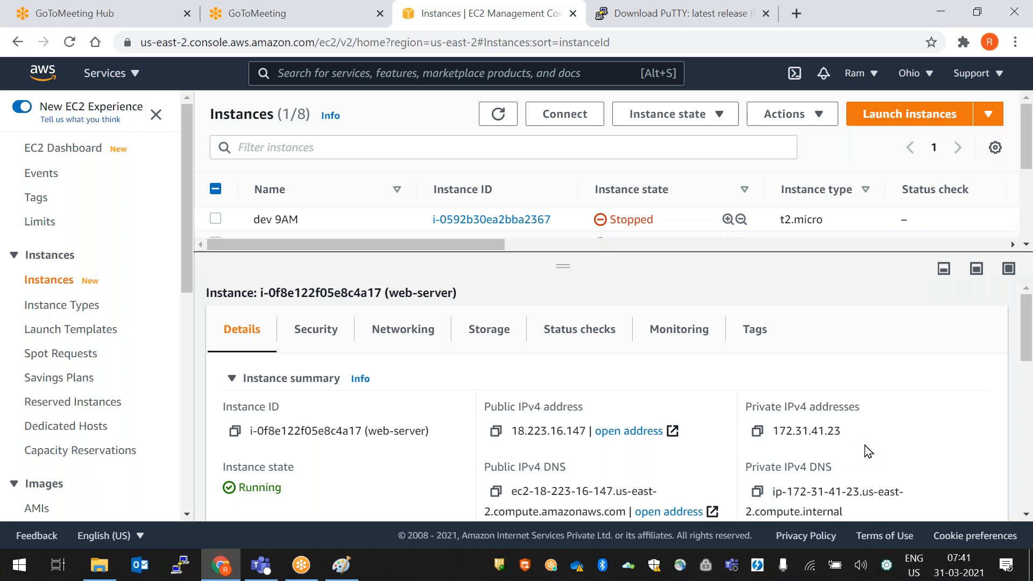
- Highlight the web-server's private IPv4 address 172.31.41.23 in the details pane
drag(845, 431, 692, 435)
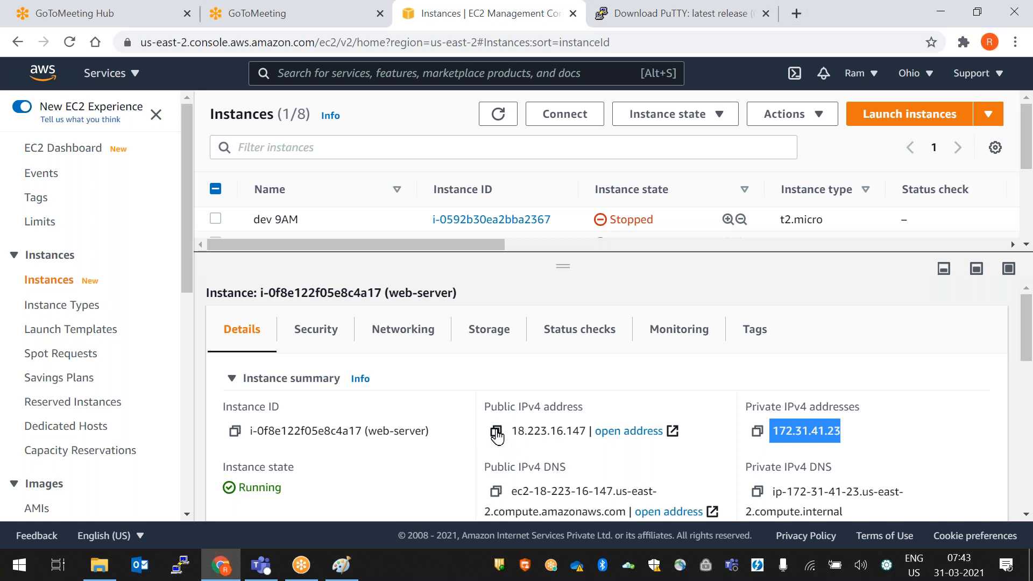
- Copy the public IP 18.223.16.147 and use it as the Host Name in a new PuTTY session
click(496, 432)
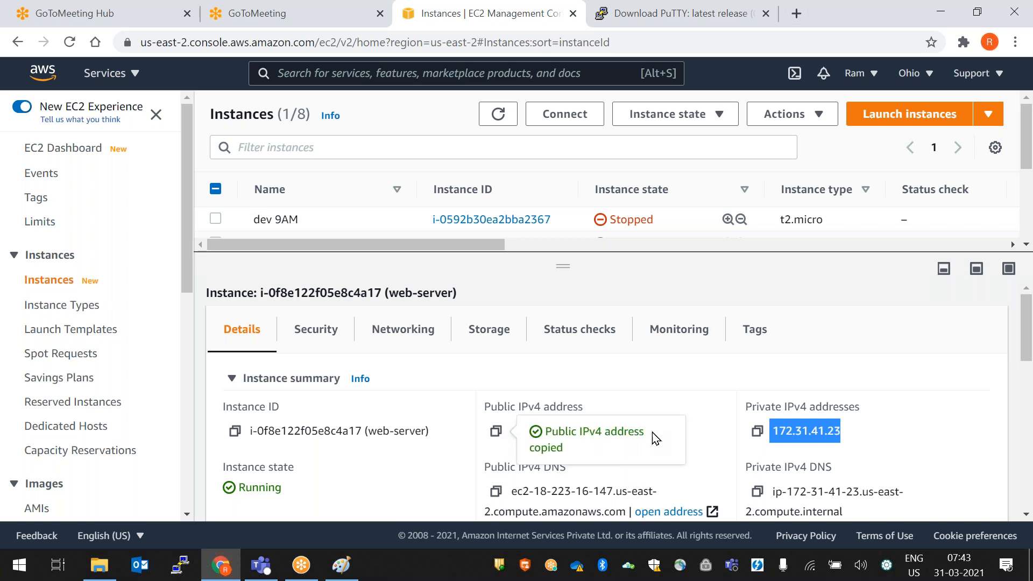
click(183, 568)
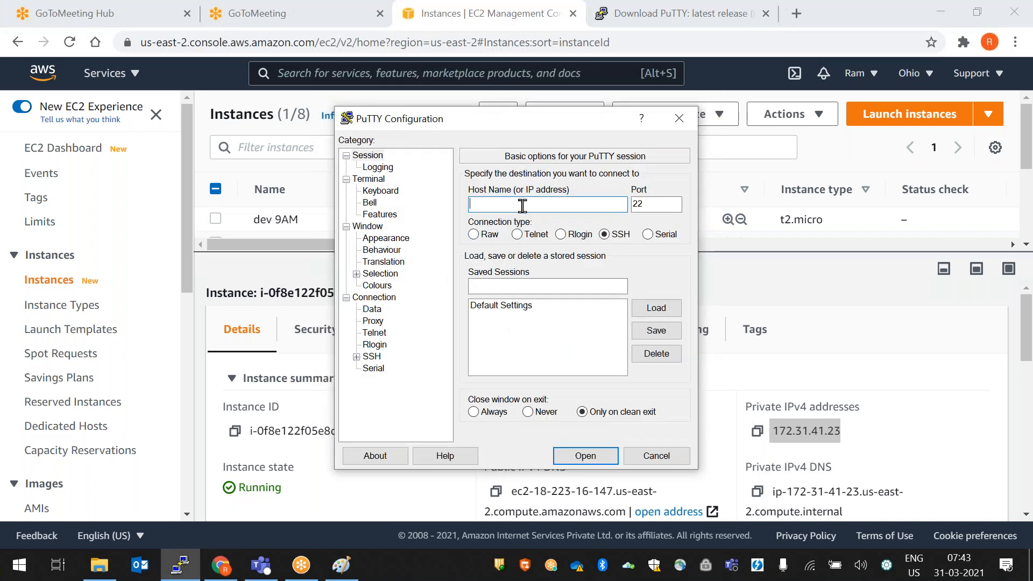
key(ctrl+v)
- Use 7AMDEVOPSBATCHNEW.ppk as the SSH auth key, connect, and accept the server's host key
click(357, 356)
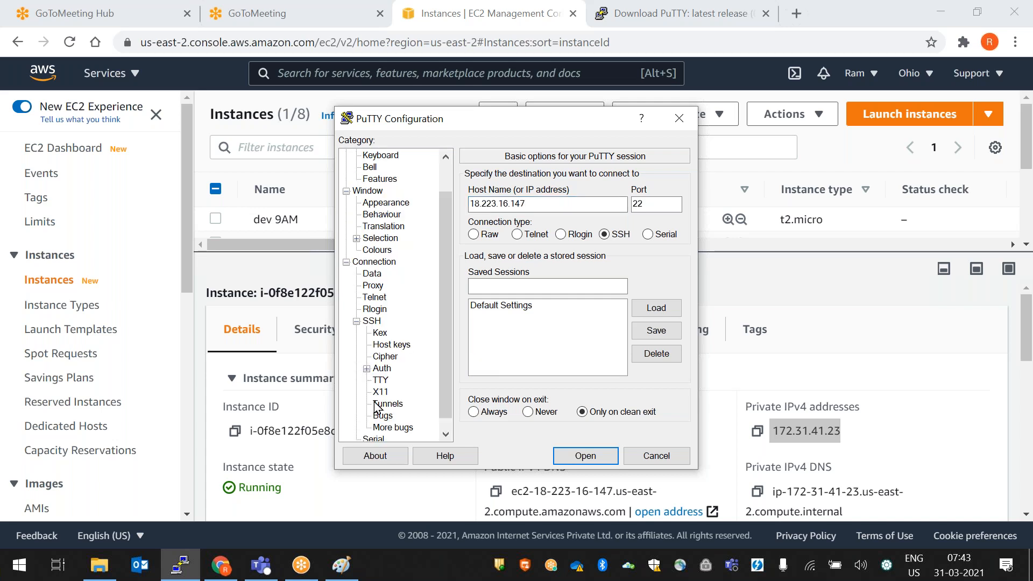
click(382, 369)
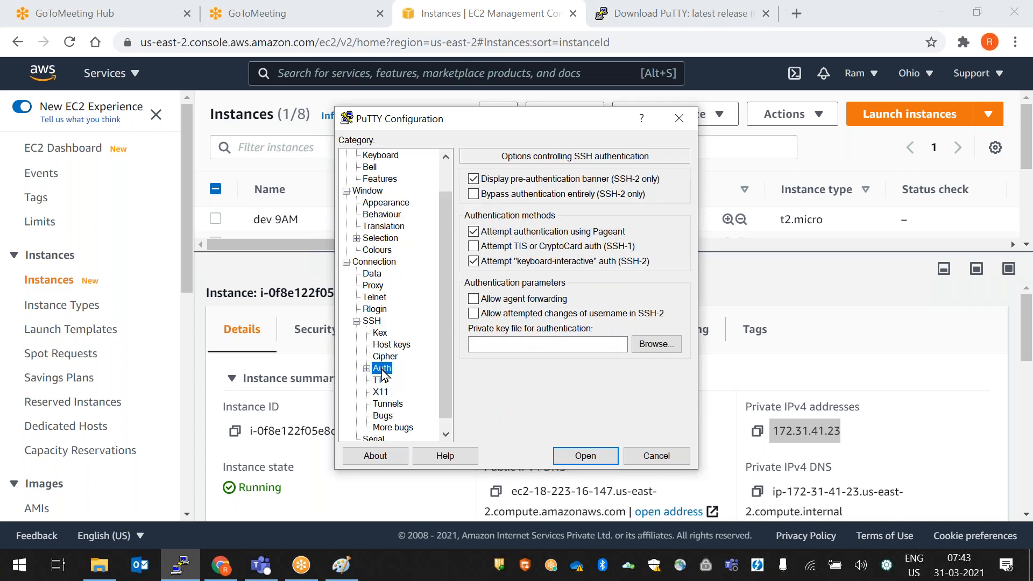
click(662, 346)
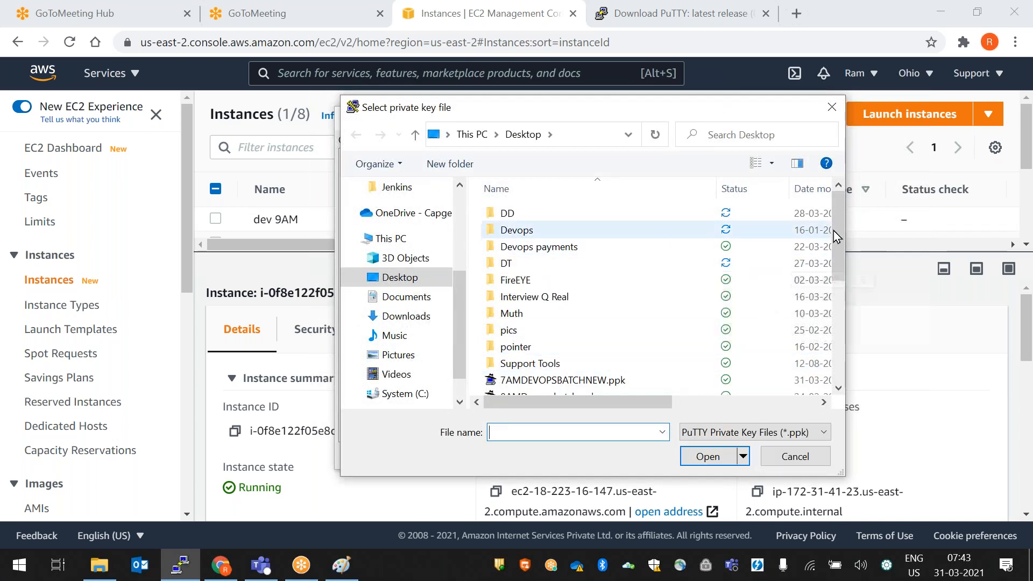
drag(838, 224, 839, 299)
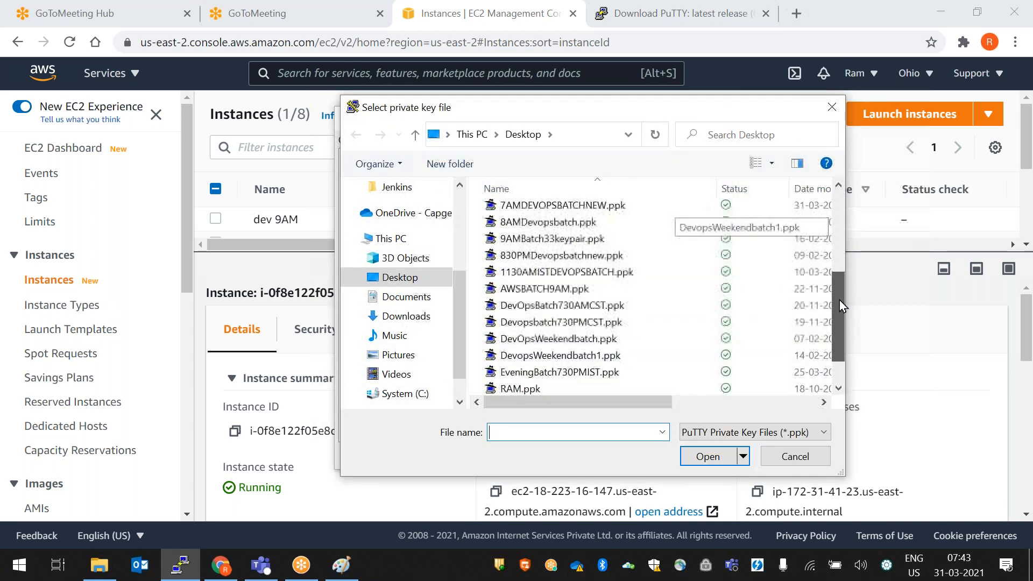
double_click(590, 208)
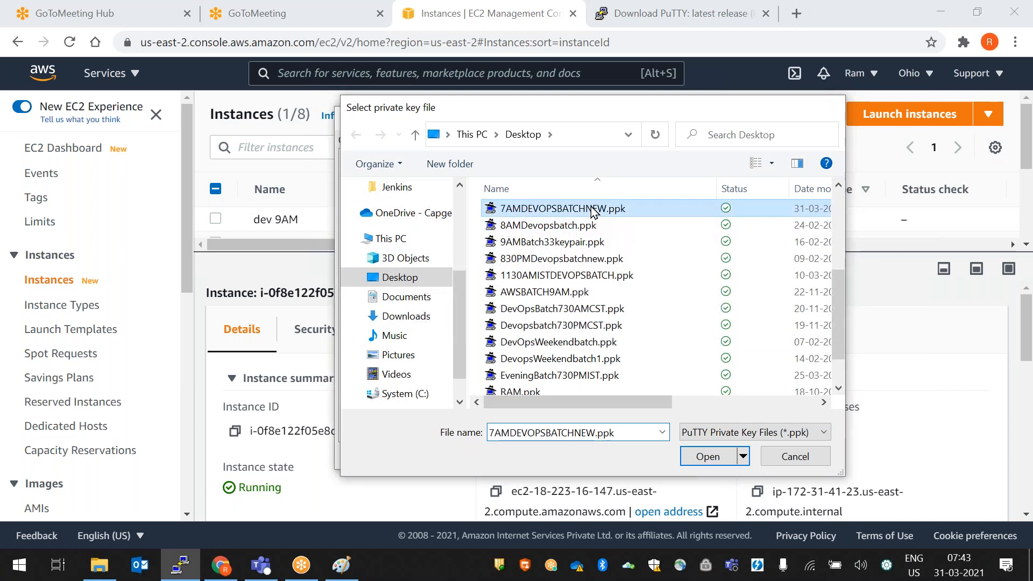
click(596, 457)
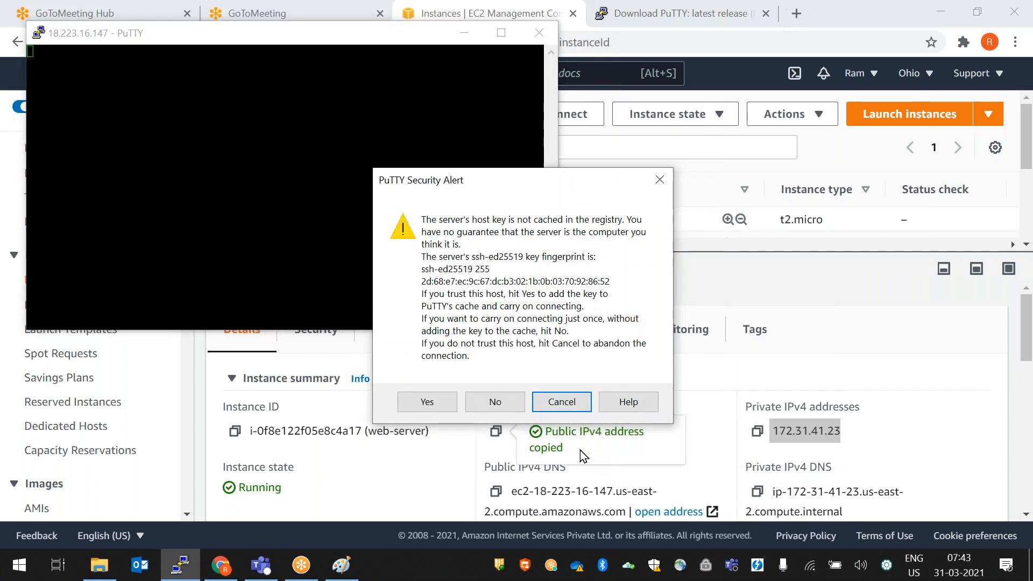
click(423, 402)
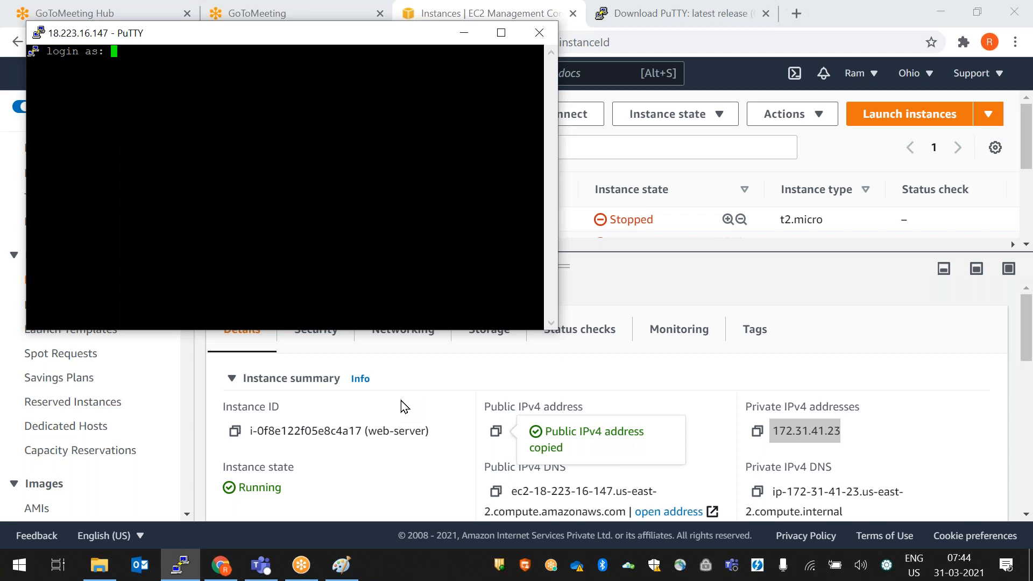
- Enter ec2-user as the login name at the login as: prompt
text(ec2-user)
key(Return)
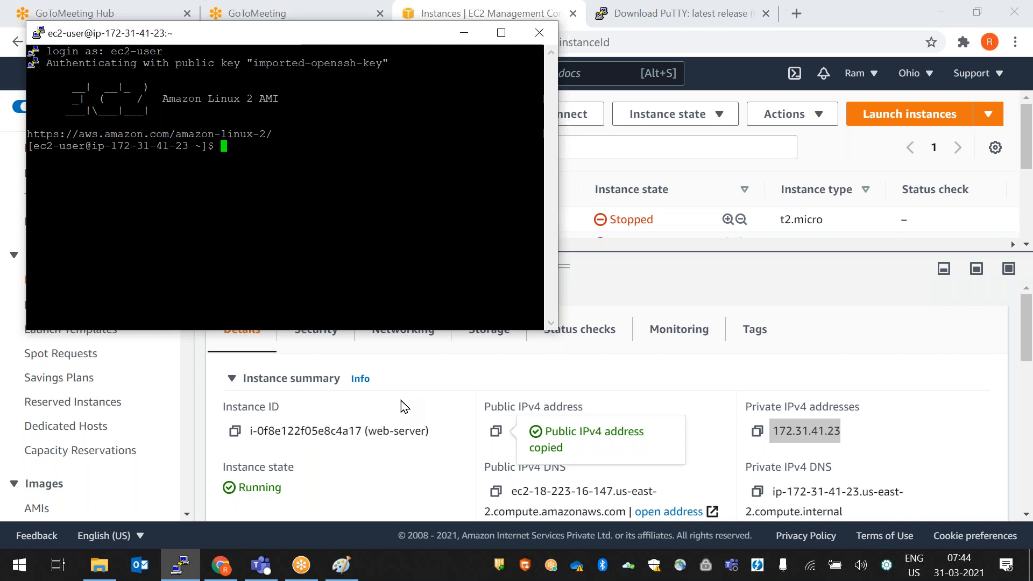
- Change the session's terminal font to Courier New Bold, size 14, and apply it
right_click(328, 39)
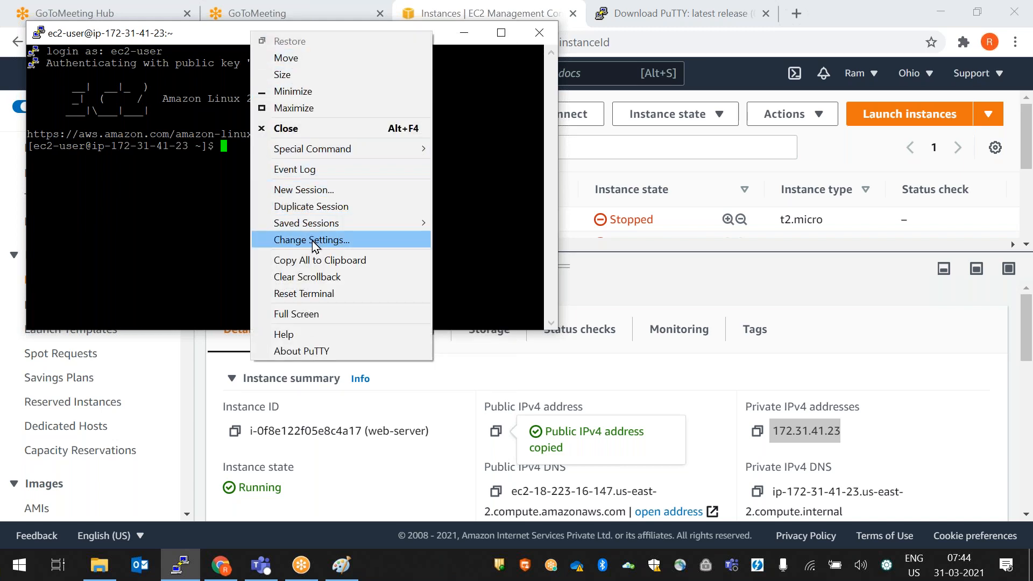
click(315, 242)
click(386, 238)
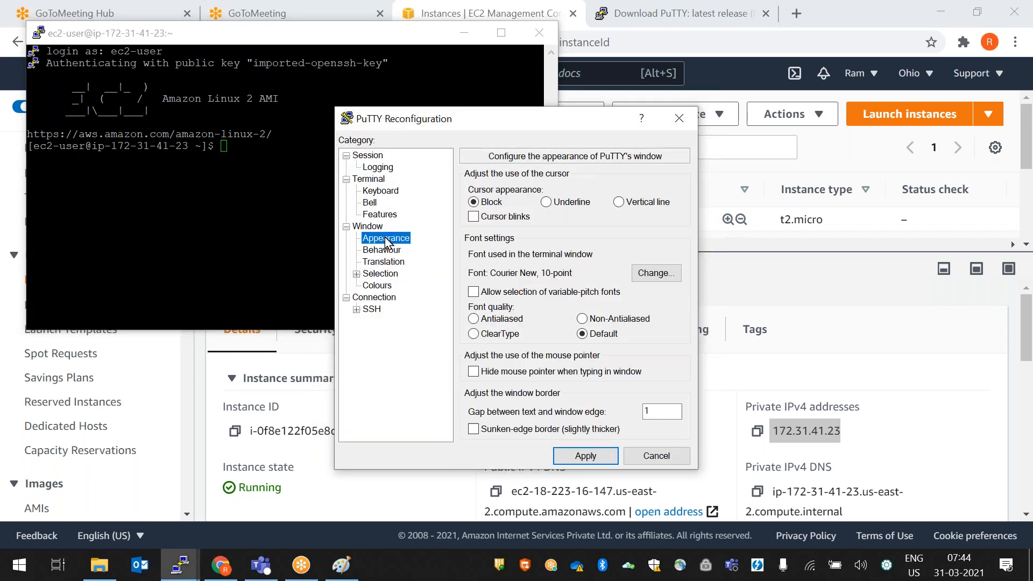
click(636, 270)
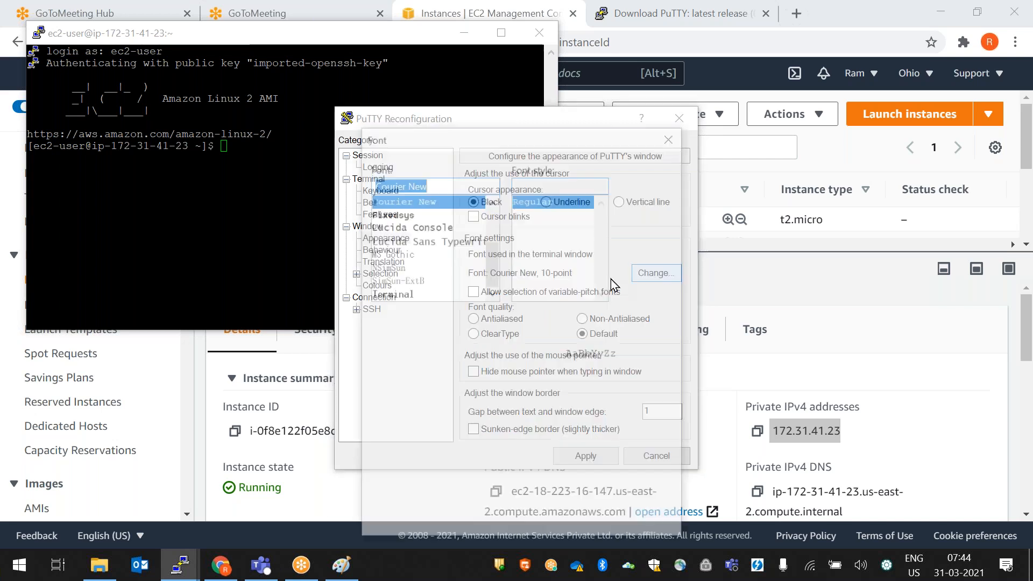
click(541, 226)
click(636, 240)
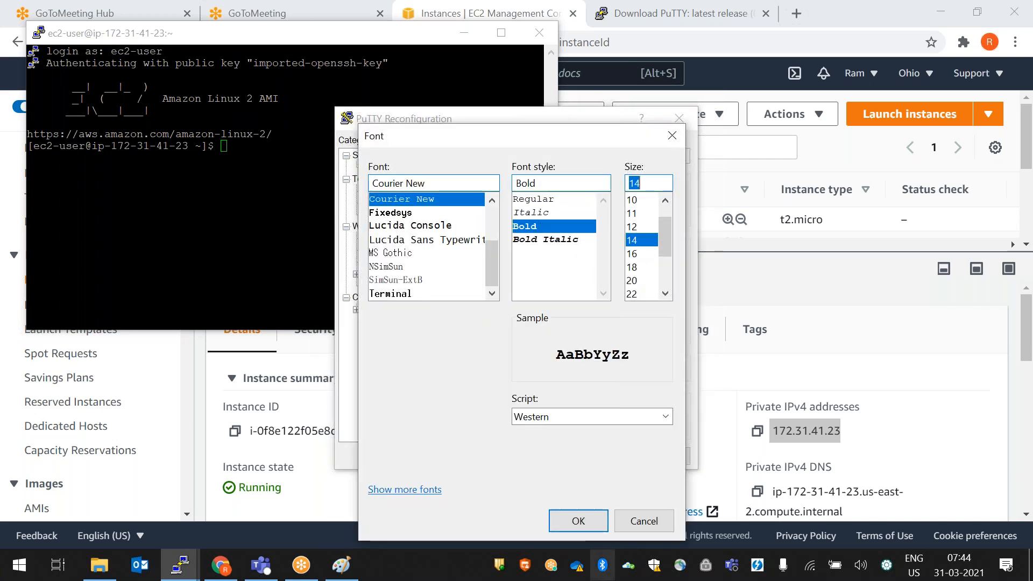
click(583, 521)
click(586, 456)
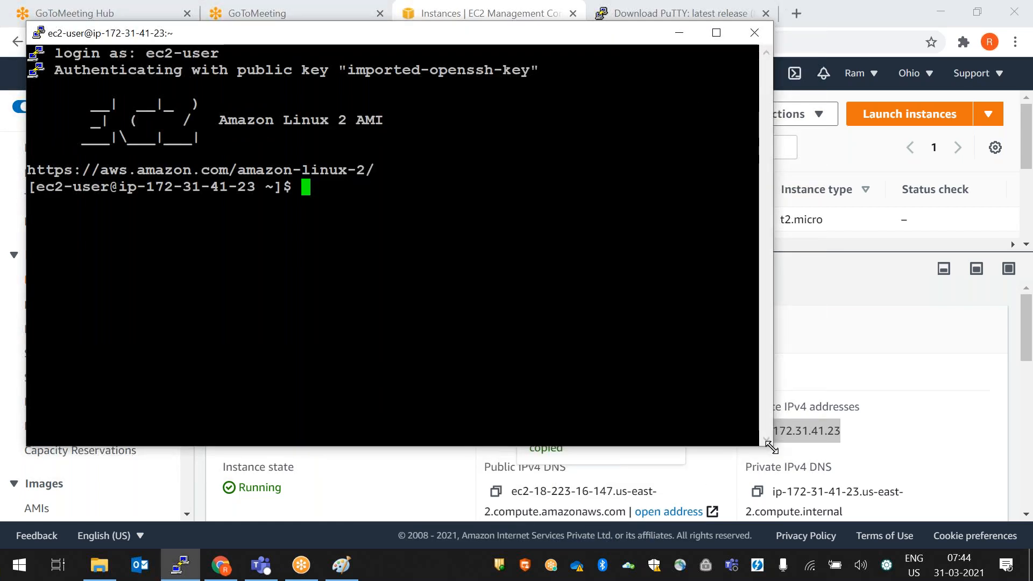
- Enlarge the PuTTY terminal window, then minimize it
drag(793, 461, 894, 492)
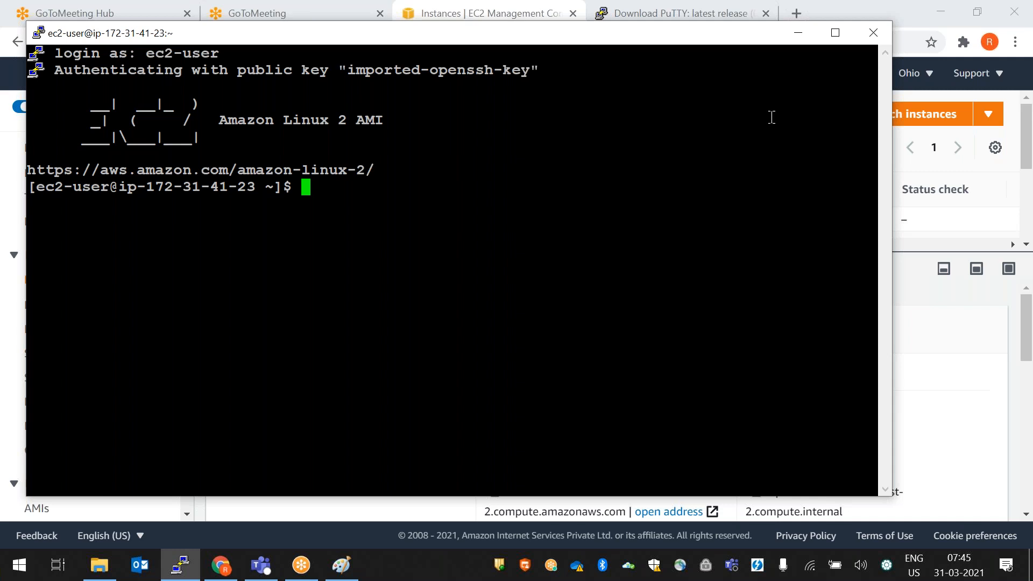
click(790, 38)
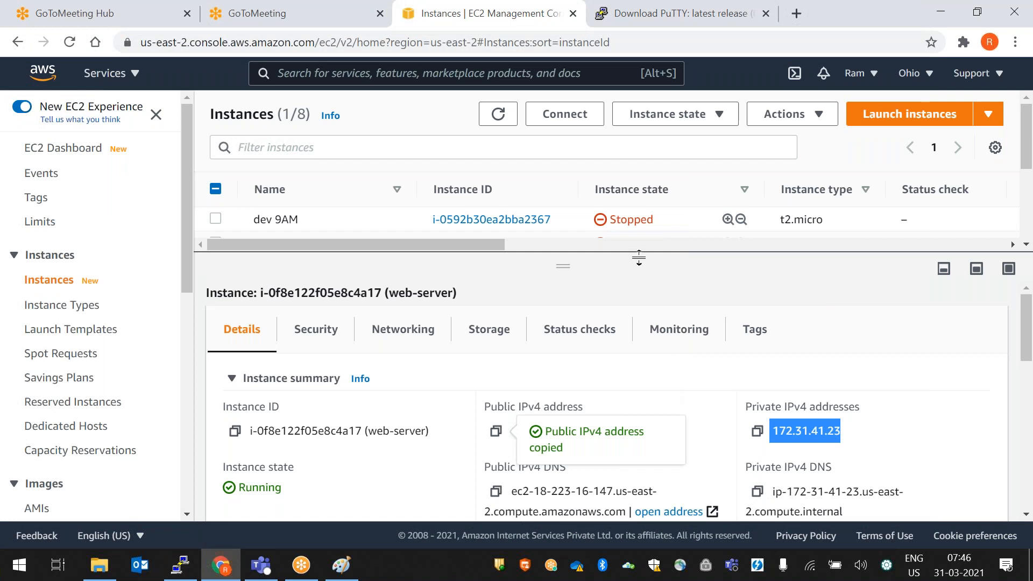
drag(606, 258, 606, 215)
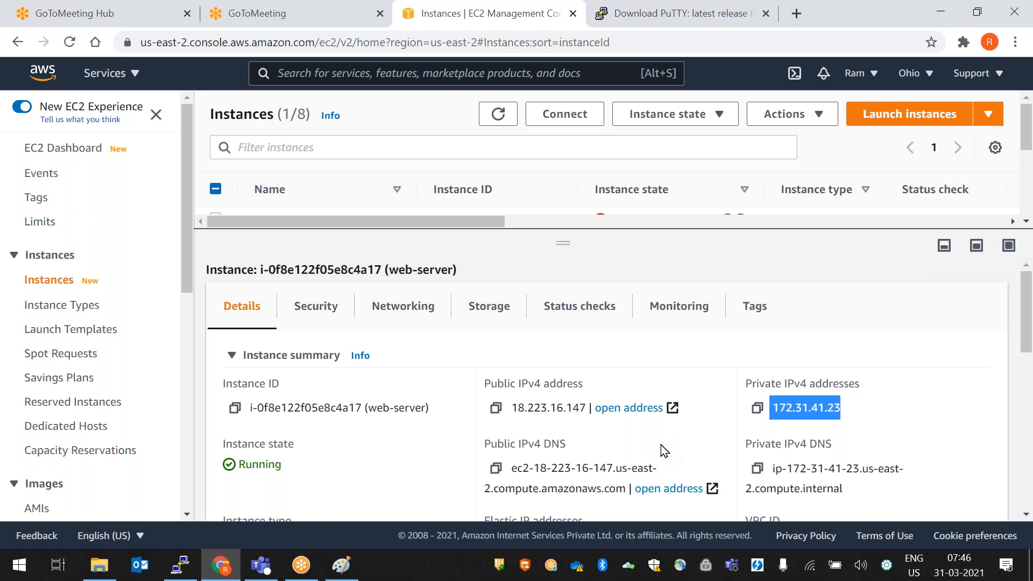
scroll(659, 445, down, 3)
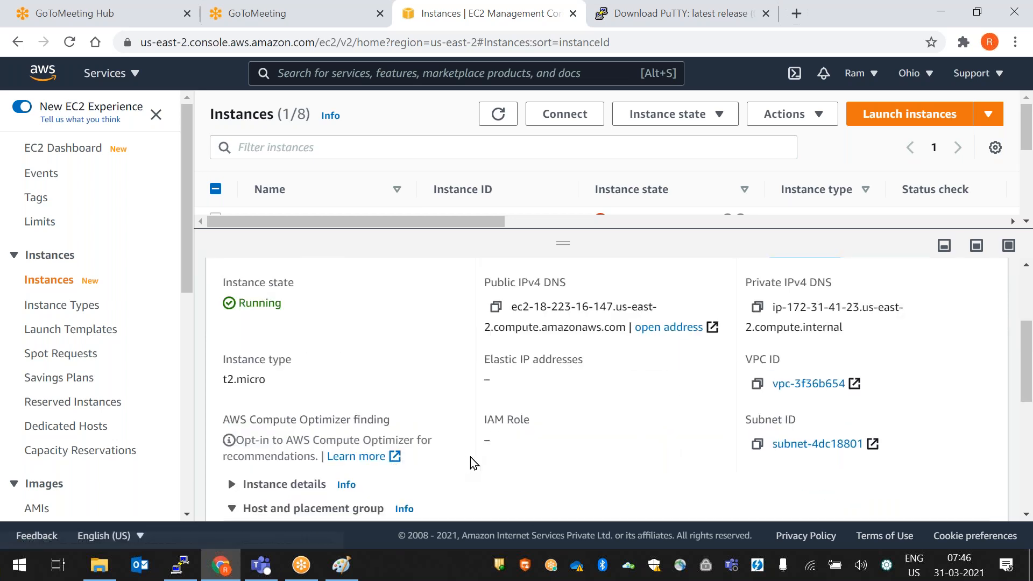
scroll(487, 445, down, 2)
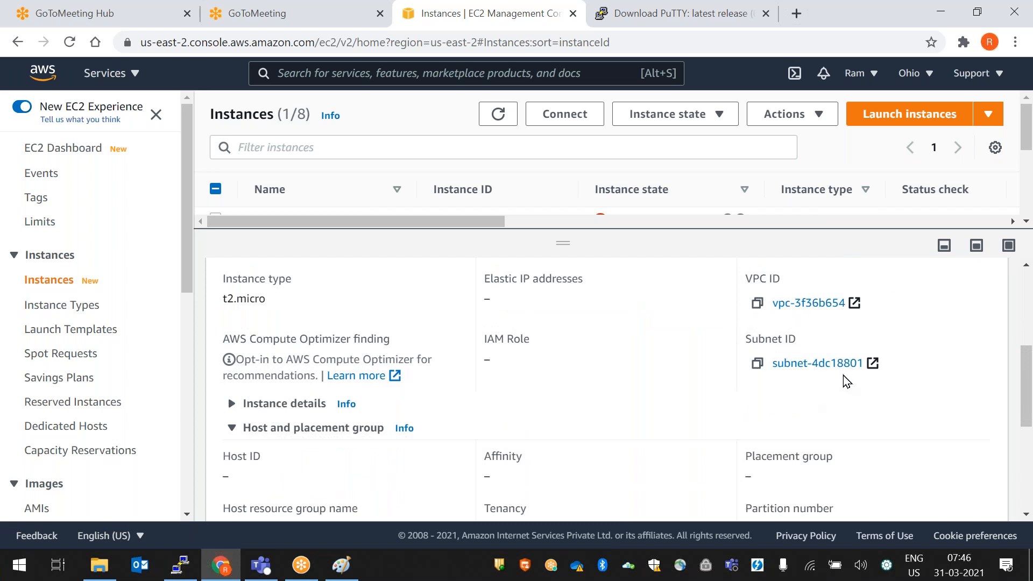
scroll(744, 387, down, 5)
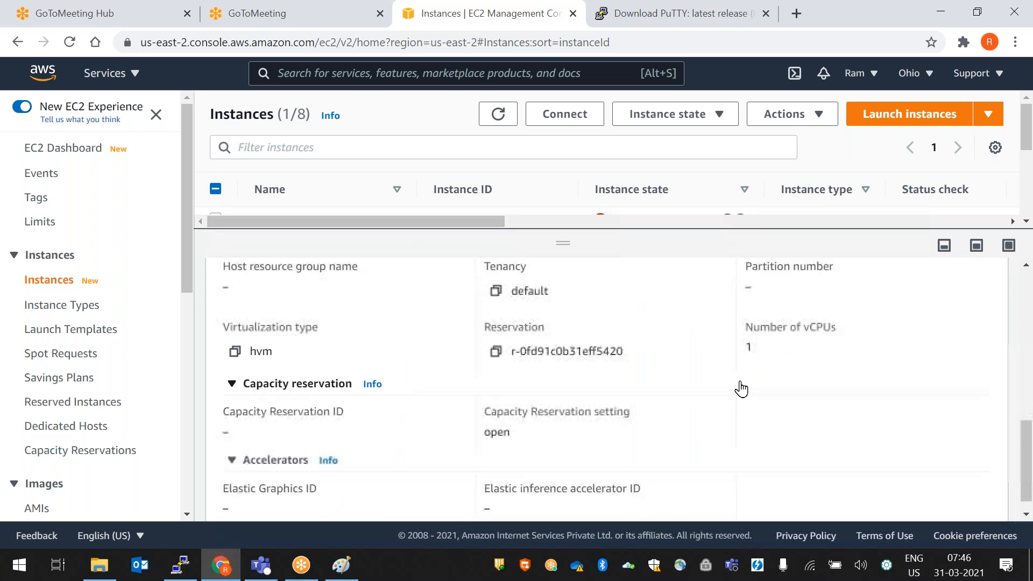
scroll(735, 399, up, 5)
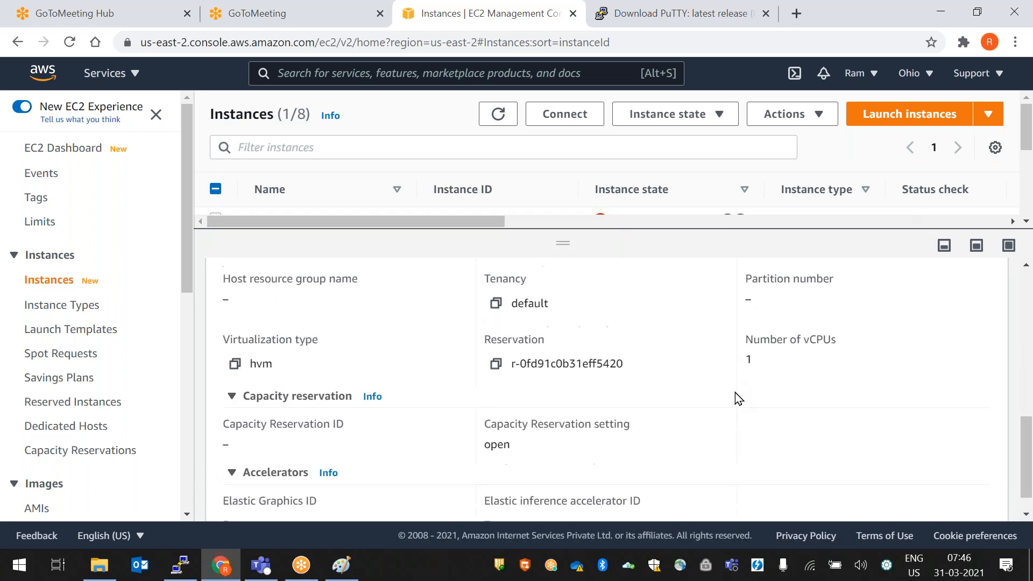
scroll(730, 403, up, 5)
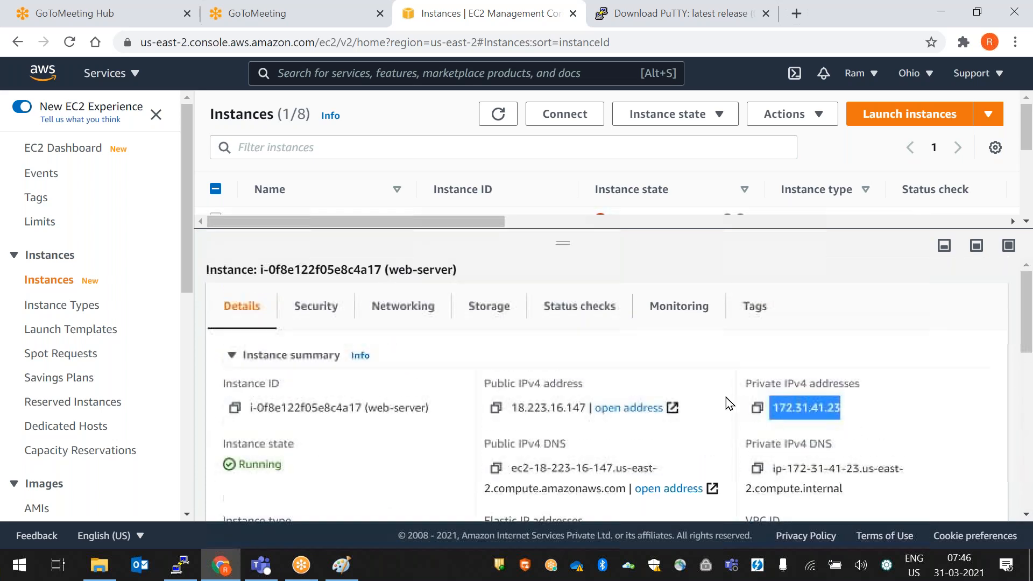
- Sign back into the console as root, completing the captcha and entering the account password
click(320, 311)
scroll(563, 409, down, 3)
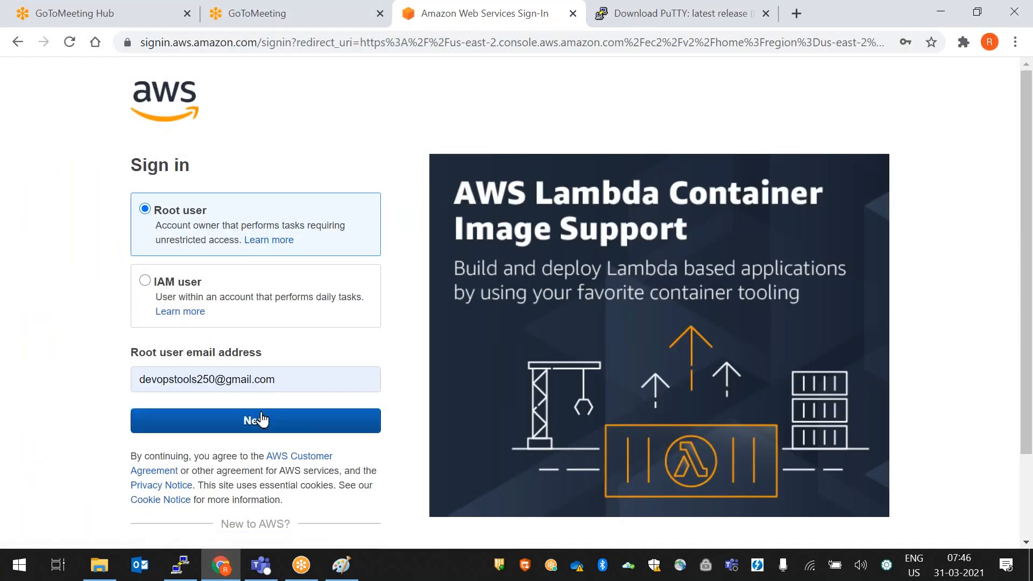
click(261, 419)
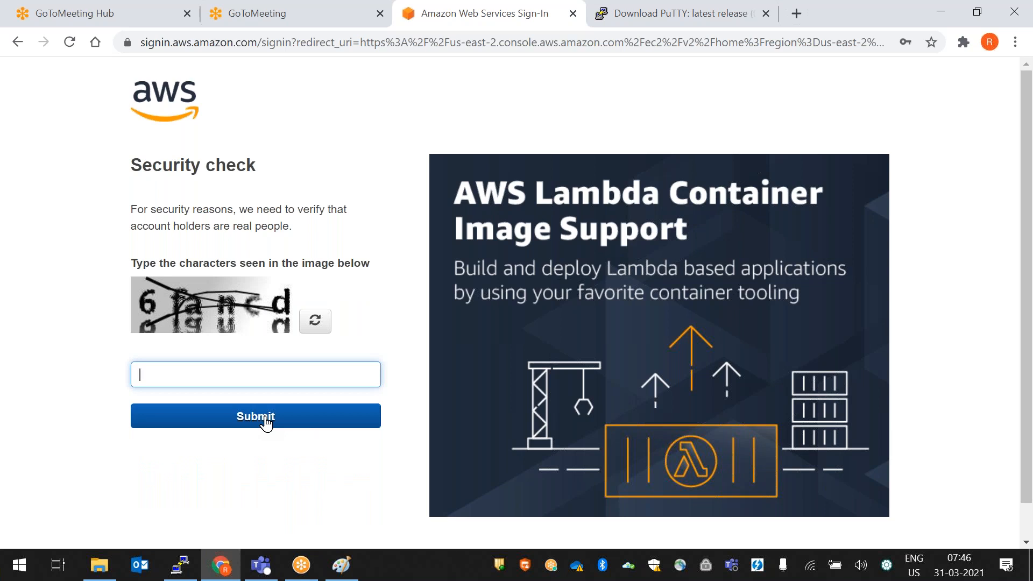
click(265, 422)
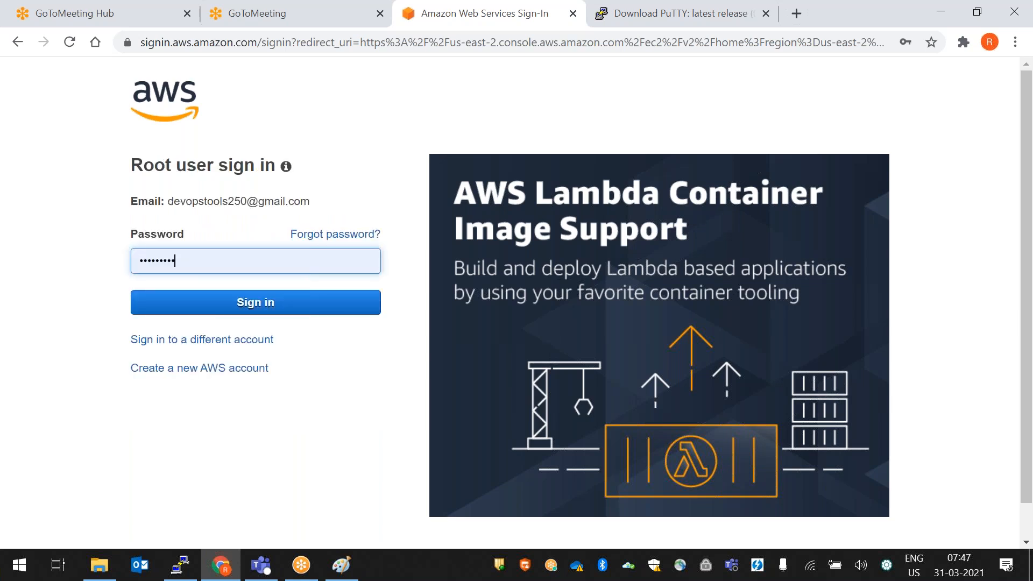
click(300, 312)
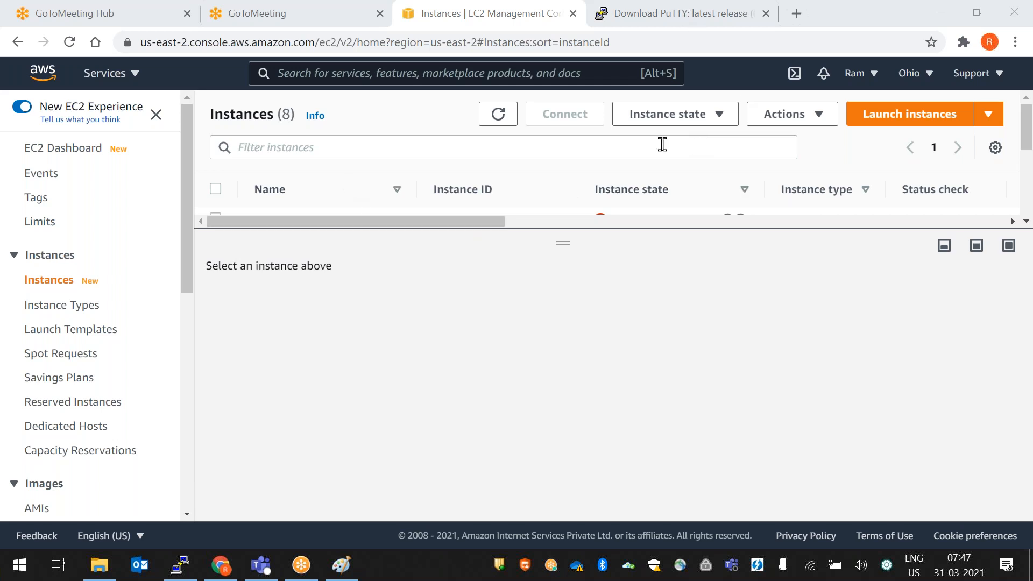
- Show all eight instances, select web-server, and enlarge its details pane
drag(554, 235, 340, 412)
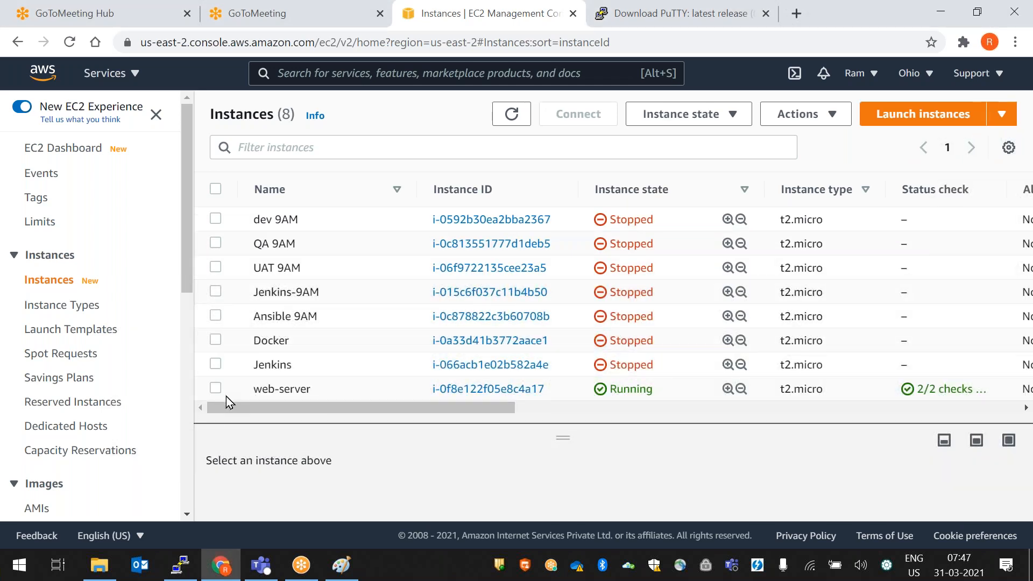
click(237, 397)
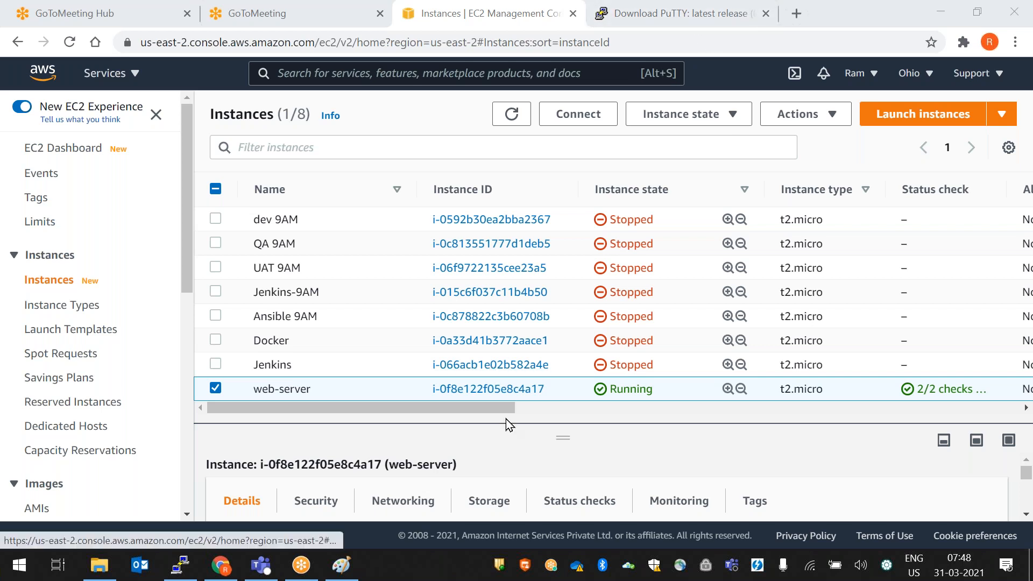
drag(565, 444, 563, 253)
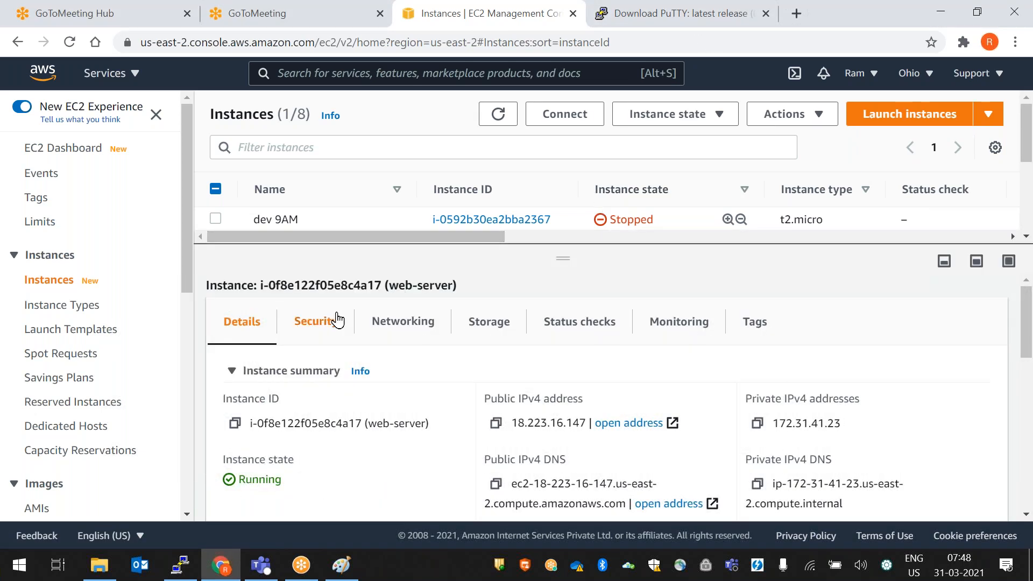
- Review the web-server's inbound rule: port 22 TCP from 0.0.0.0/0 in security group 7AMDEVOPSBATCHNEW
click(313, 326)
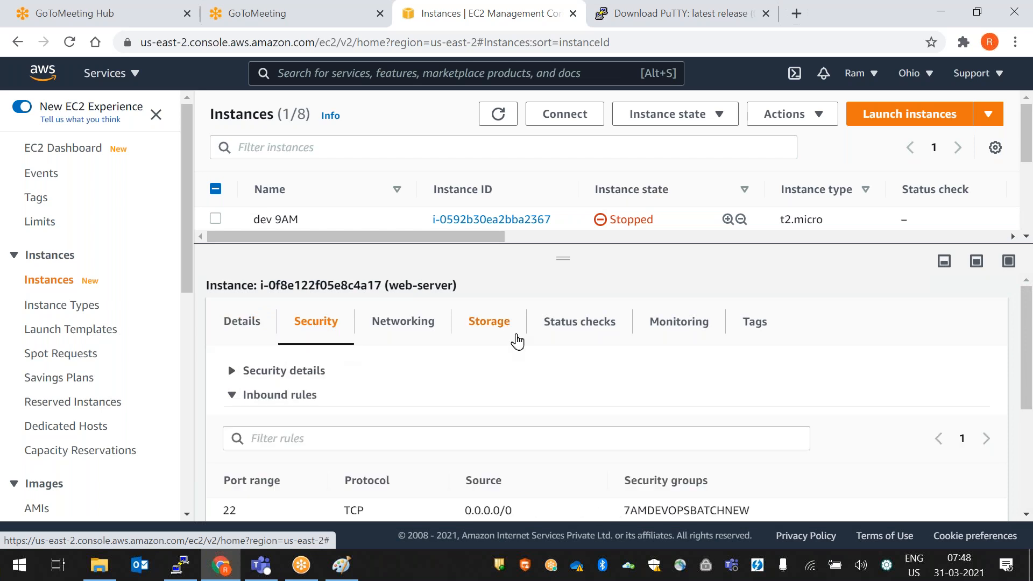
scroll(517, 341, down, 1)
scroll(504, 456, down, 1)
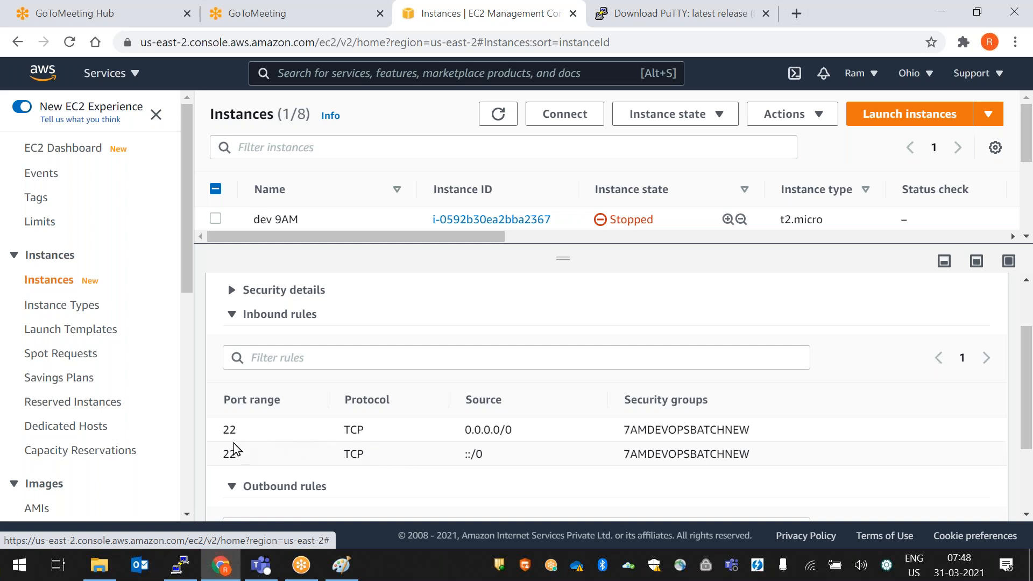
drag(241, 435, 216, 433)
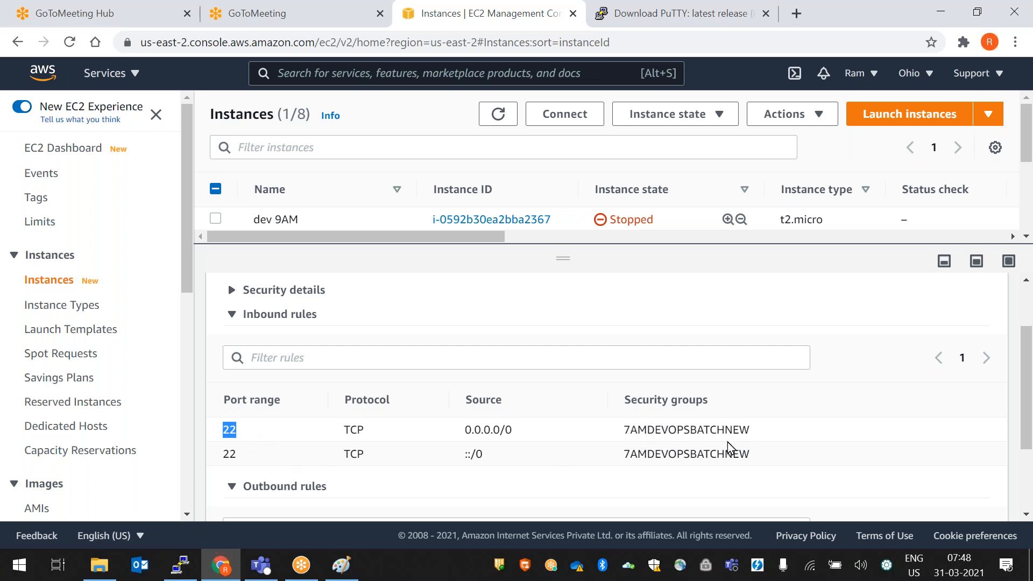
drag(764, 438, 624, 436)
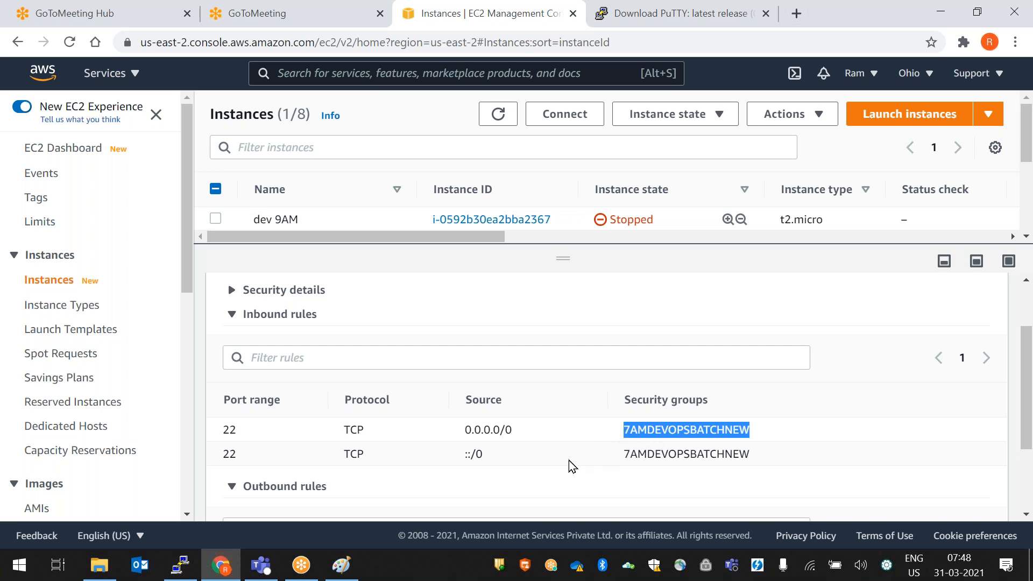
drag(517, 433, 455, 433)
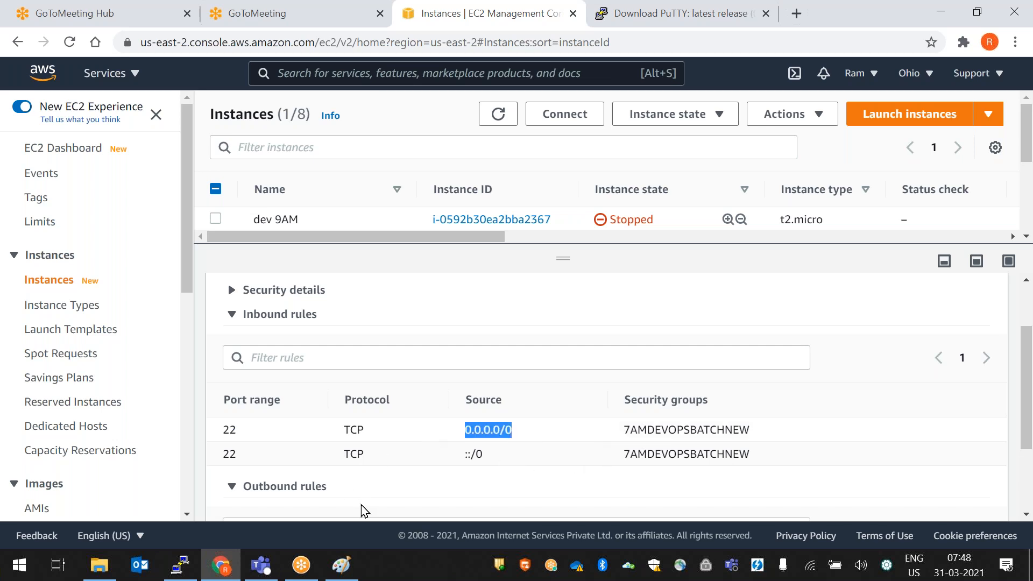
mouse_move(559, 257)
mouse_down()
mouse_move(562, 401)
mouse_move(561, 275)
mouse_up()
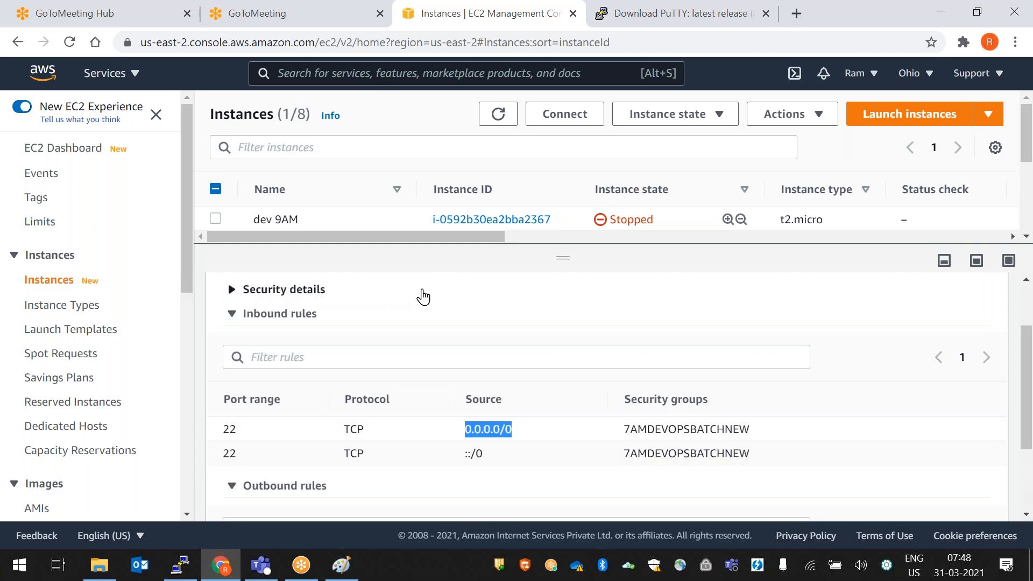
- Browse through the web-server instance's Networking details
click(415, 342)
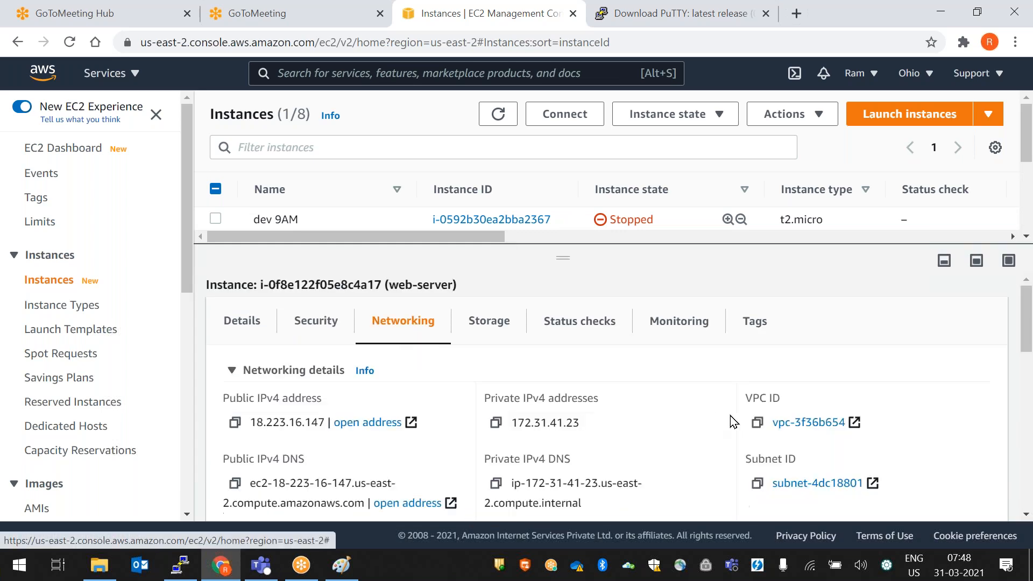
scroll(640, 426, down, 5)
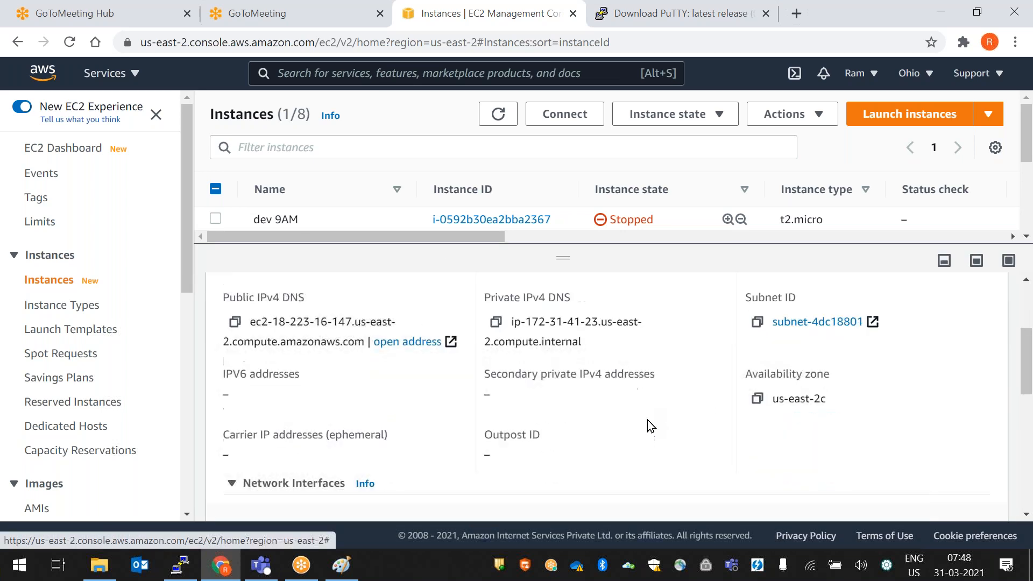
scroll(632, 423, up, 3)
scroll(632, 423, down, 7)
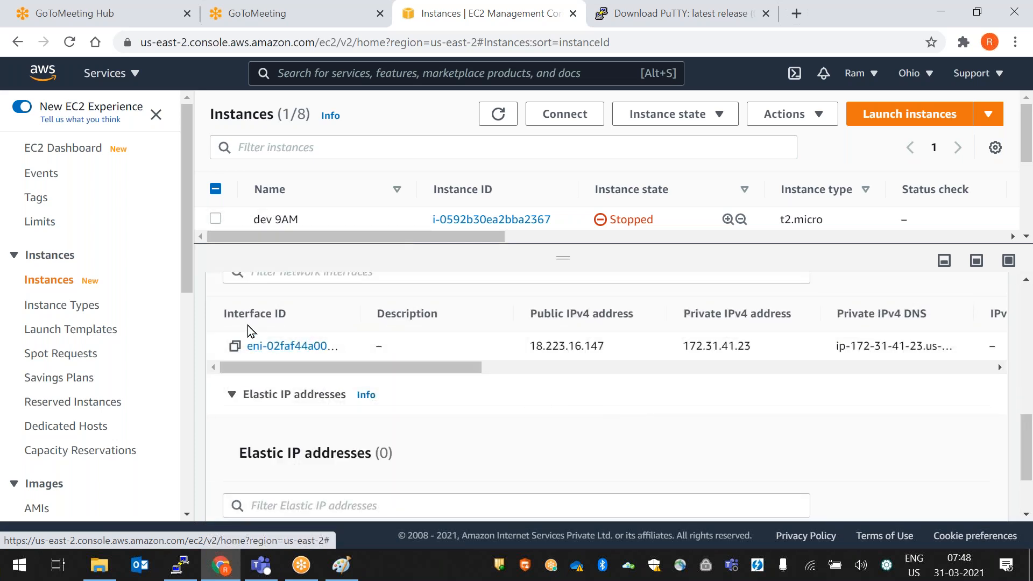
scroll(558, 389, down, 2)
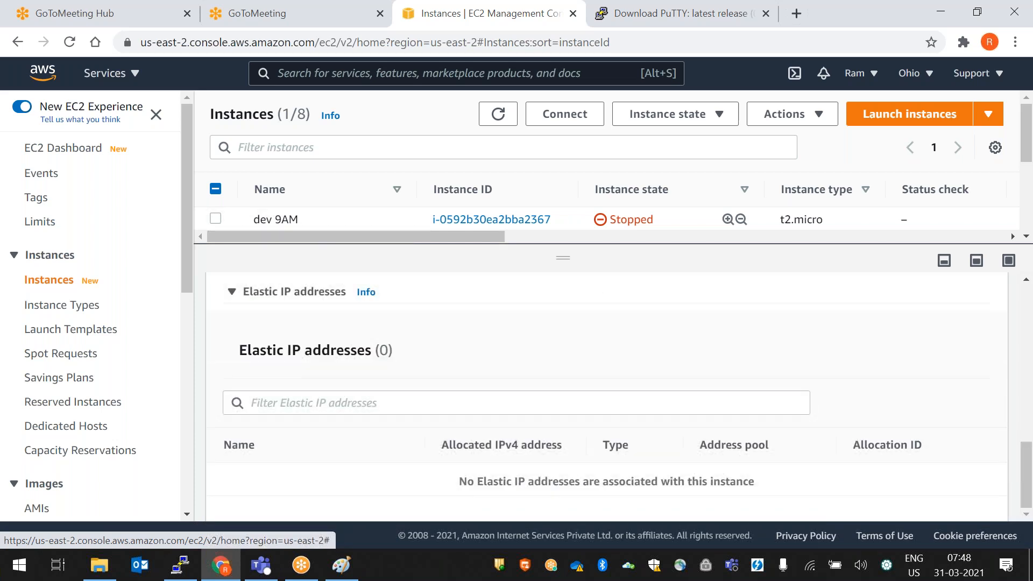
scroll(575, 360, up, 6)
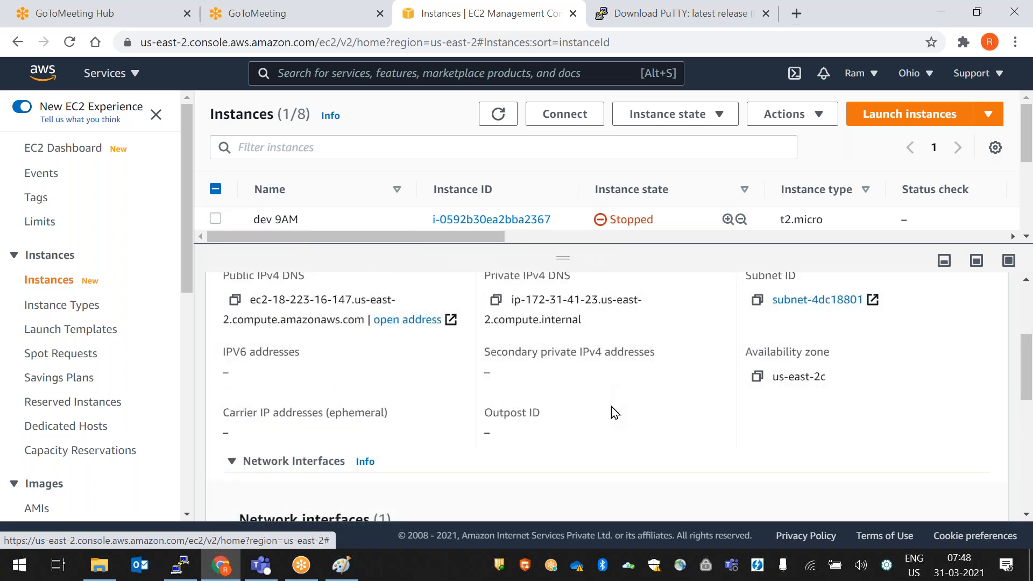
scroll(612, 410, up, 2)
scroll(705, 460, up, 3)
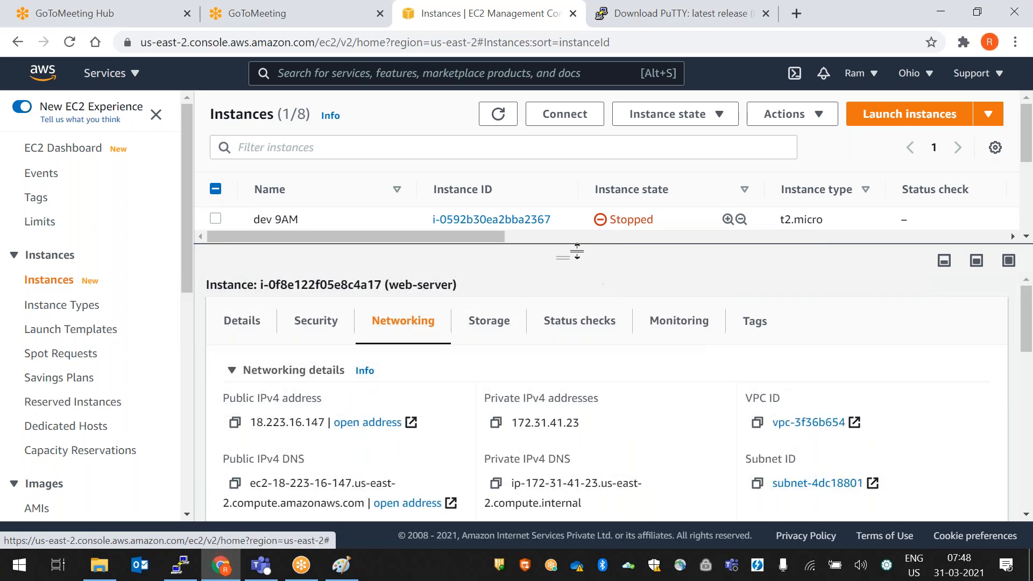
- Inspect the Storage tab's 8 GiB /dev/xvda block device and readjust the list/details split
click(489, 322)
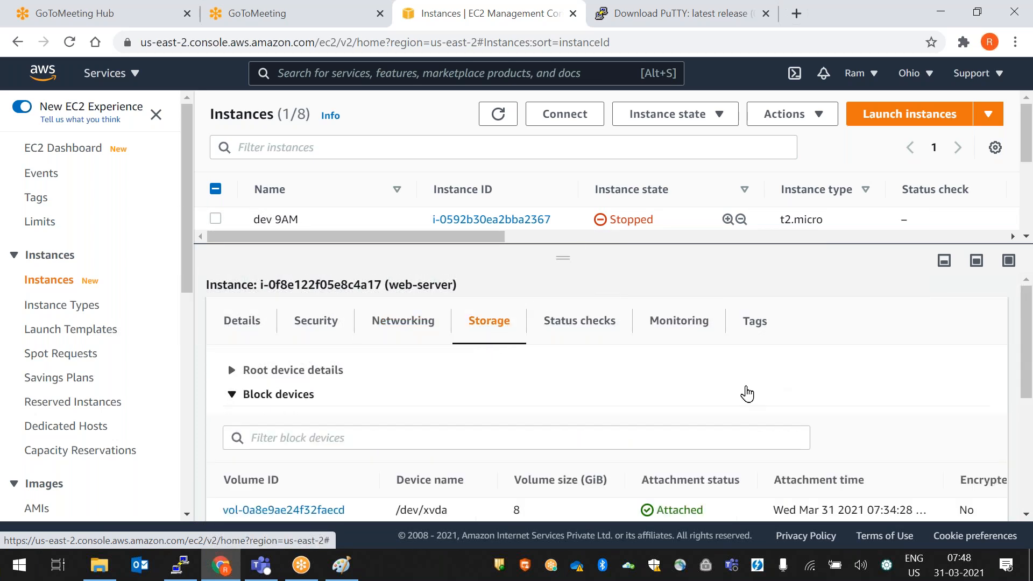
scroll(759, 397, down, 2)
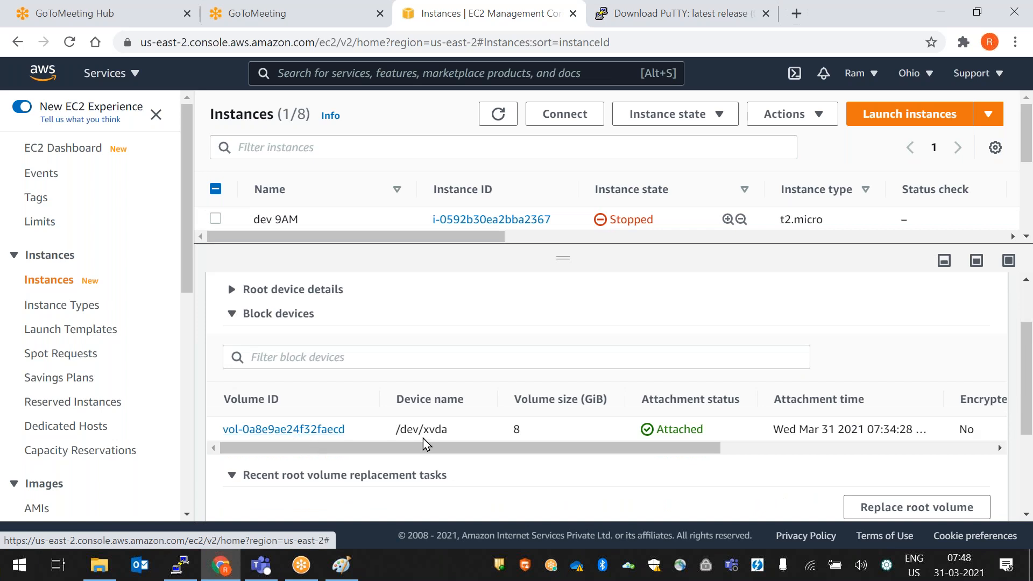
drag(530, 437, 495, 432)
drag(390, 448, 369, 469)
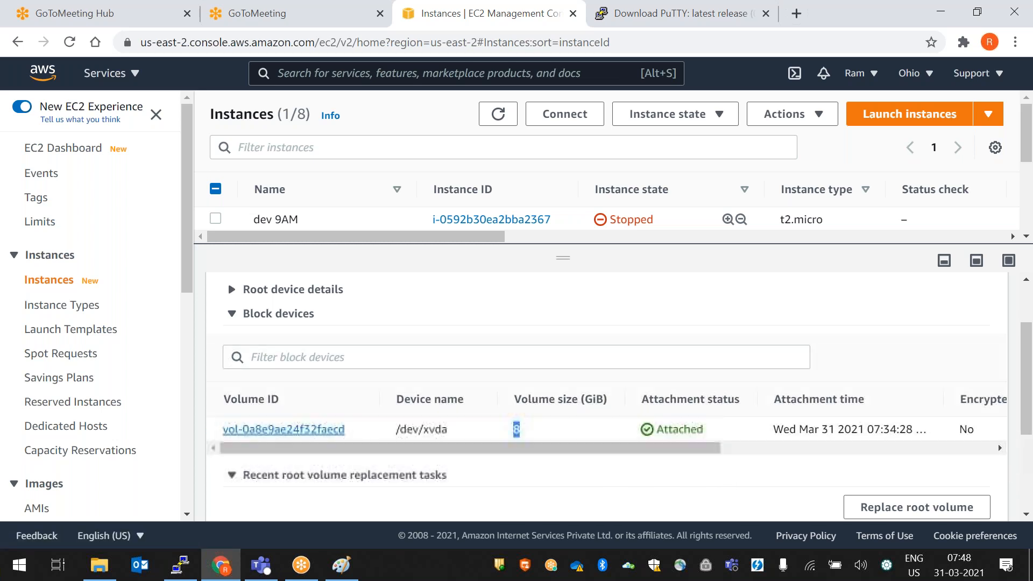
scroll(558, 407, up, 2)
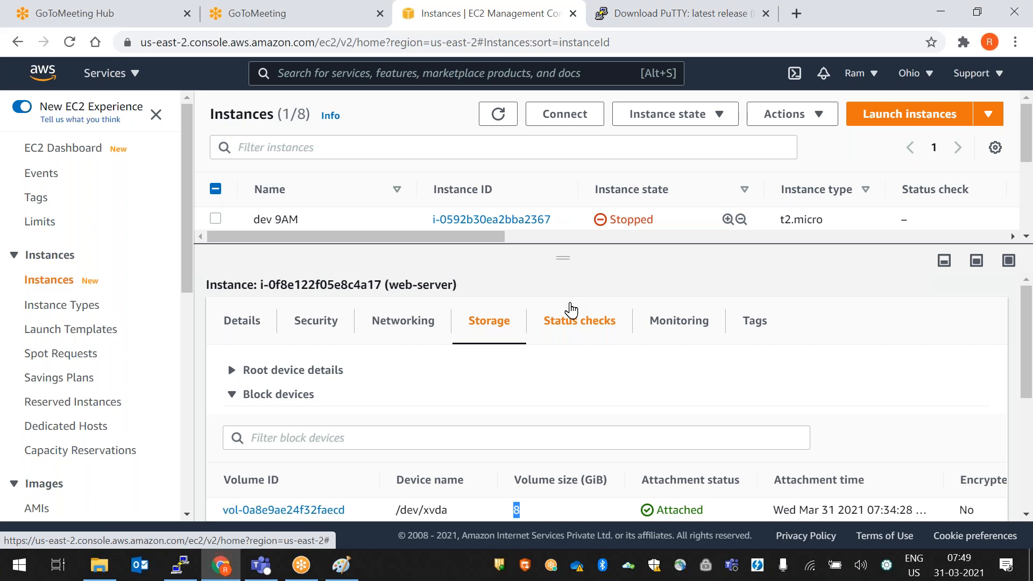
drag(572, 266, 572, 240)
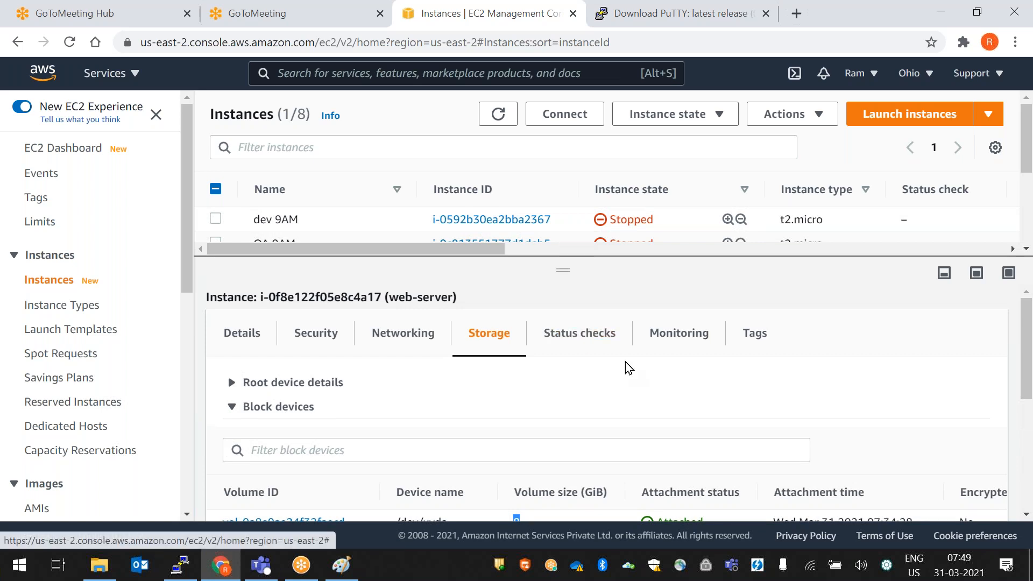
mouse_move(556, 276)
mouse_down()
mouse_move(578, 406)
mouse_move(564, 275)
mouse_up()
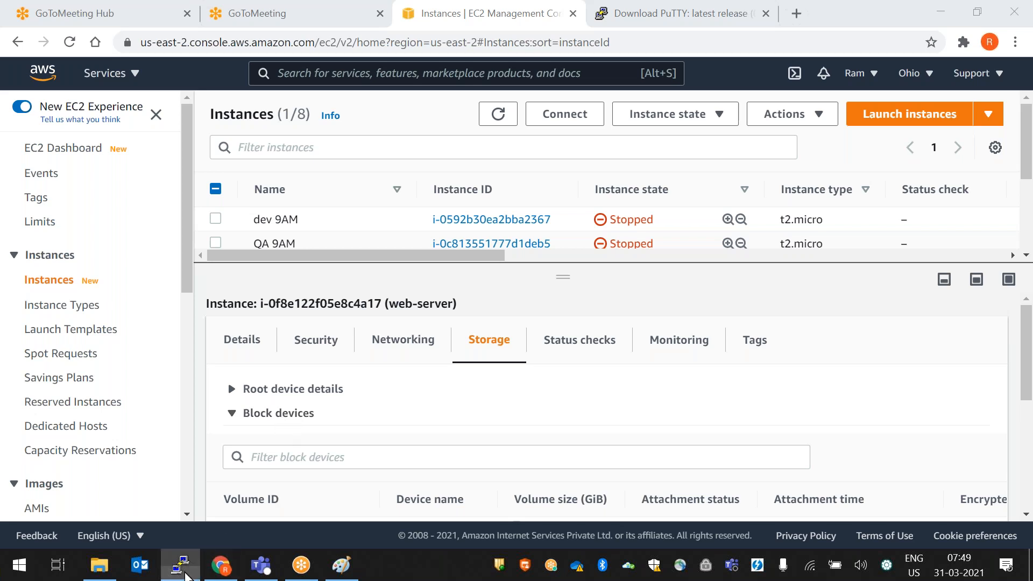
- Close the ec2-user PuTTY session, confirming the end-session prompt
click(180, 565)
click(873, 33)
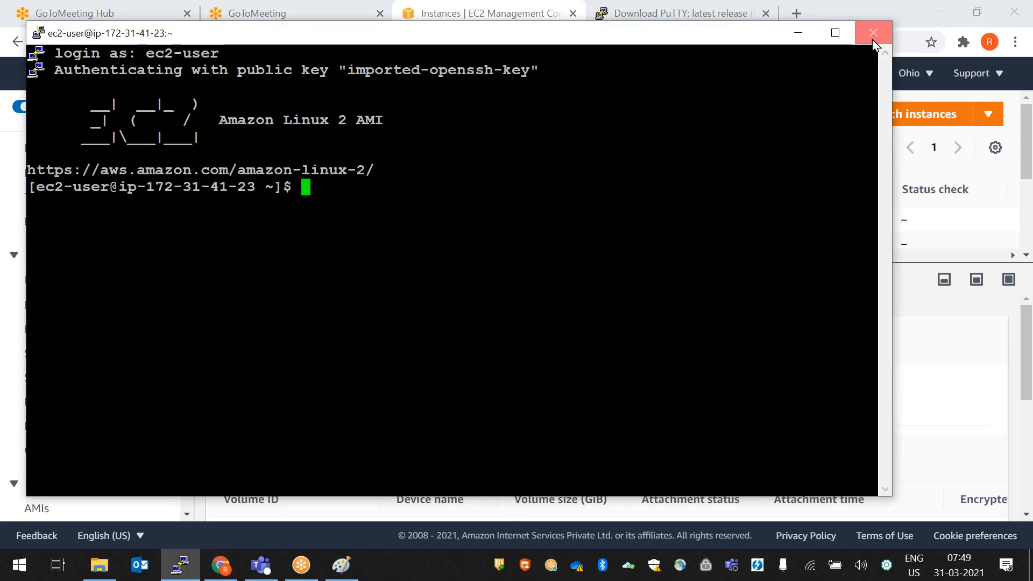
click(537, 342)
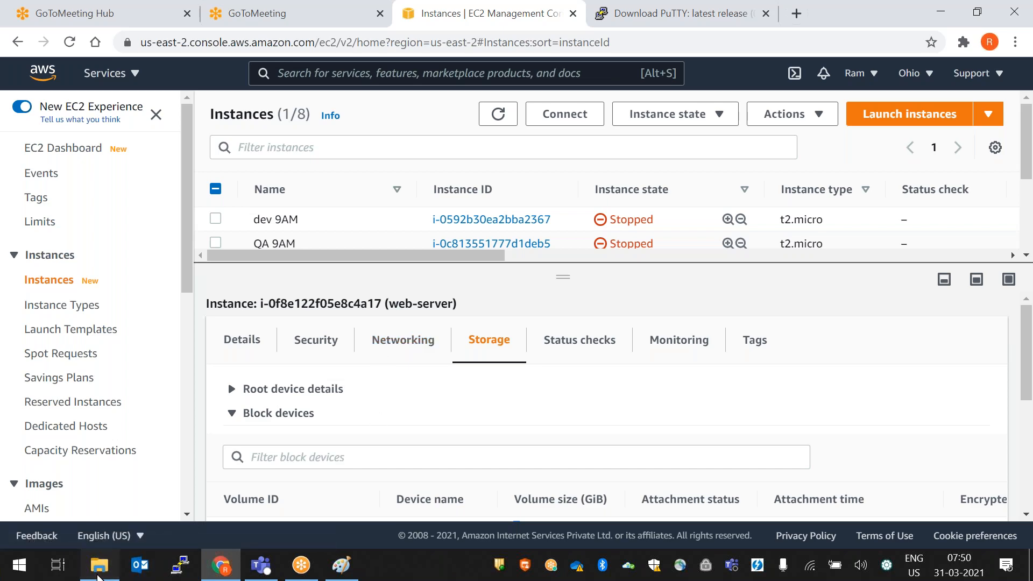
click(99, 565)
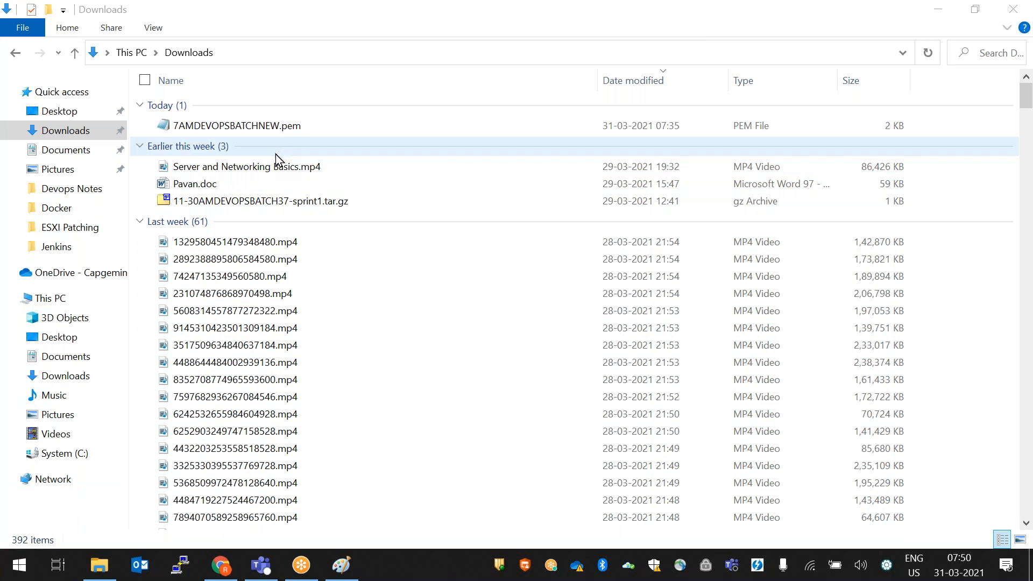
- Launch PuTTYgen from a Start search for 'putty' and open its Load private key dialog
right_click(16, 574)
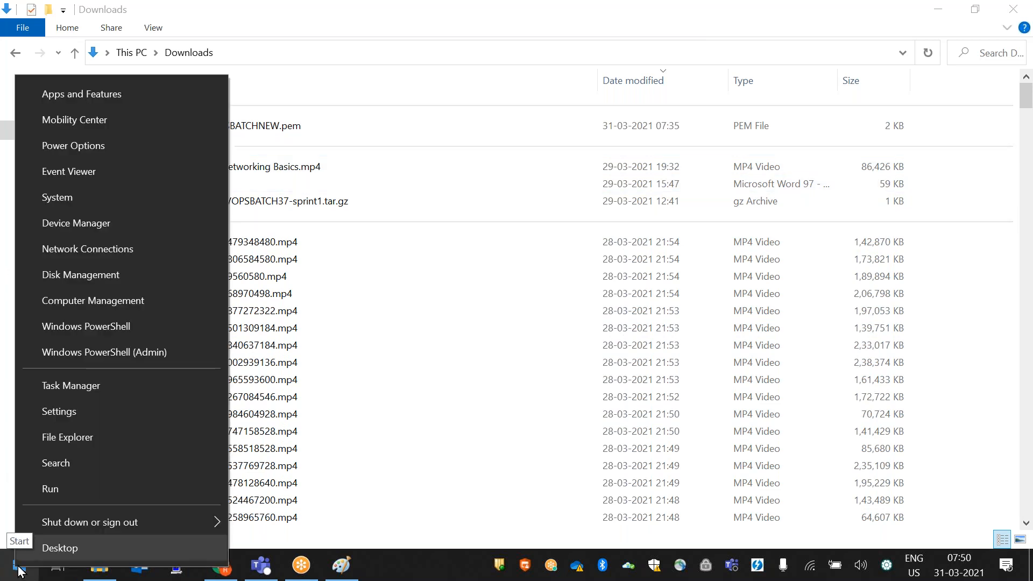
click(65, 461)
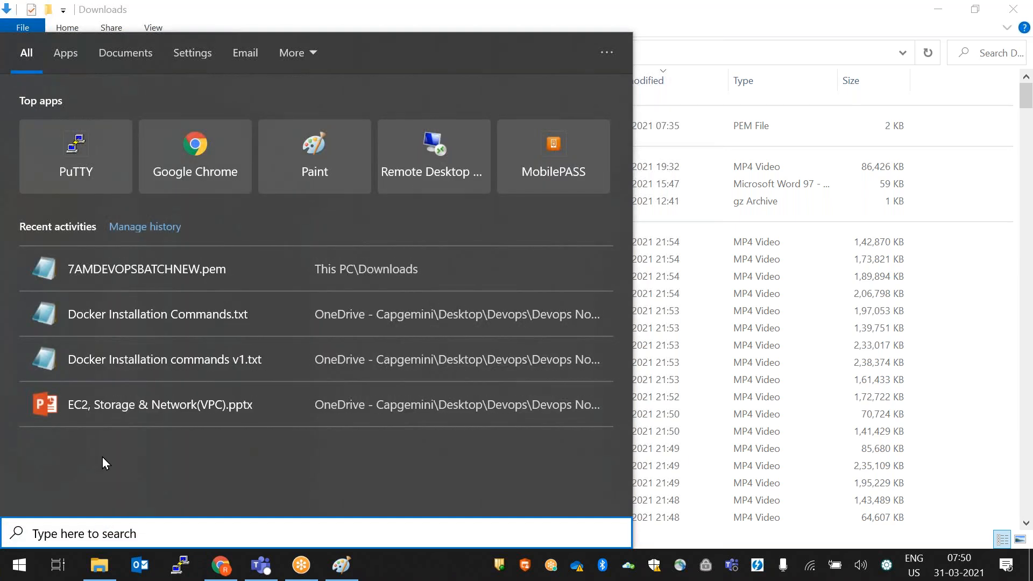
text(putty)
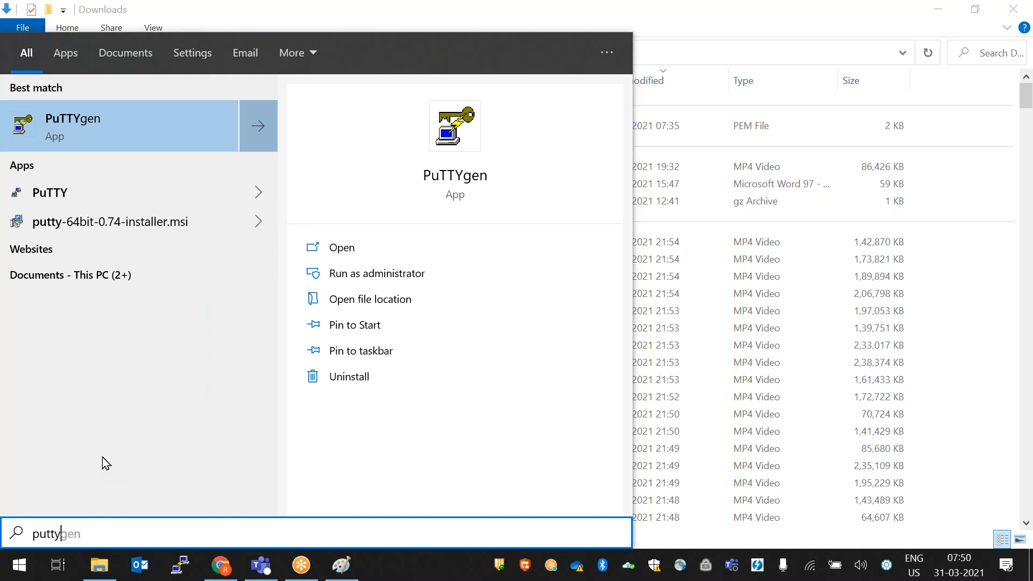
click(118, 134)
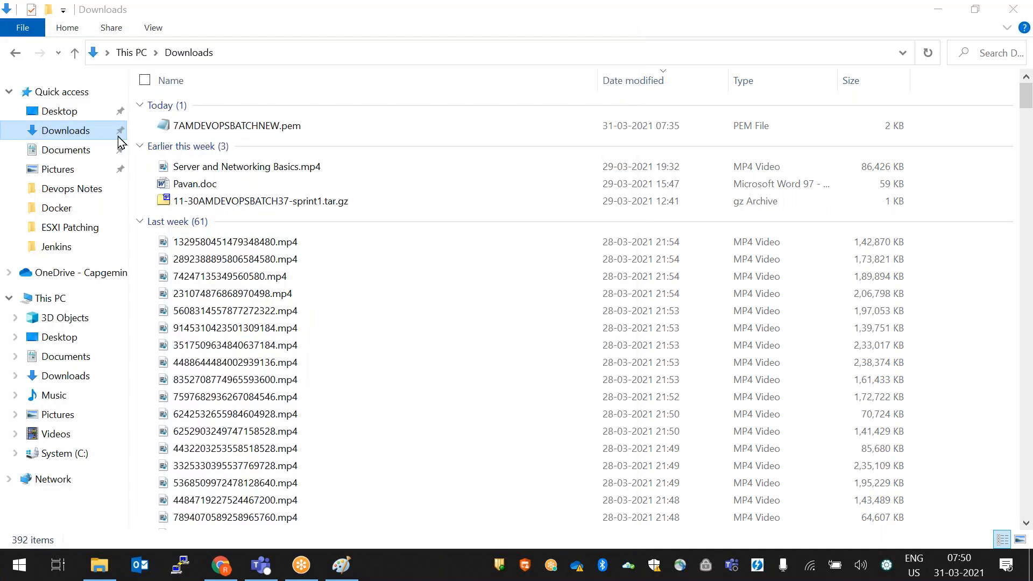
drag(509, 109, 479, 67)
click(606, 331)
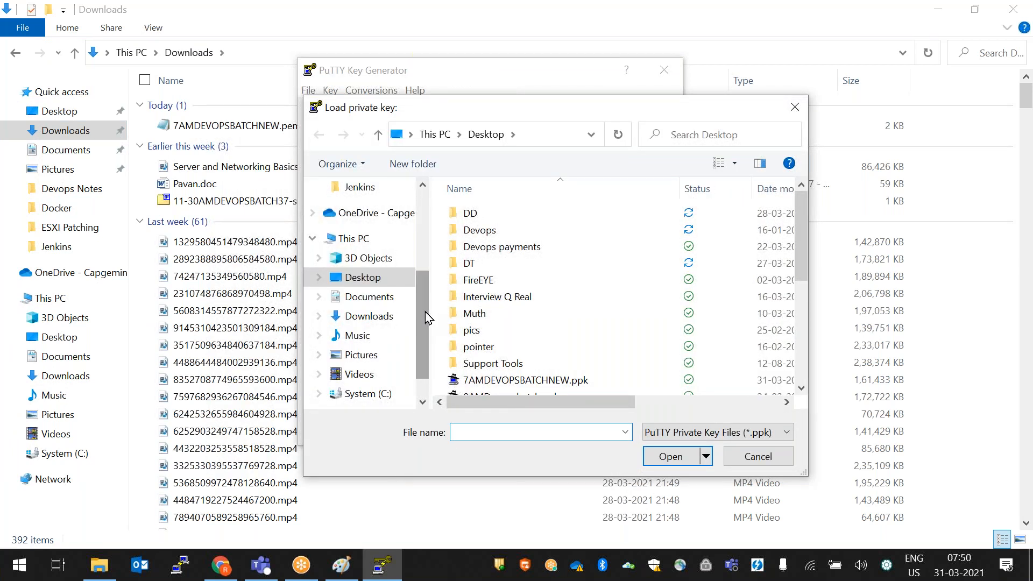
- Load 7AMDEVOPSBATCHNEW.pem from Downloads with All Files listed, and acknowledge the import notice
click(381, 323)
click(668, 434)
click(664, 464)
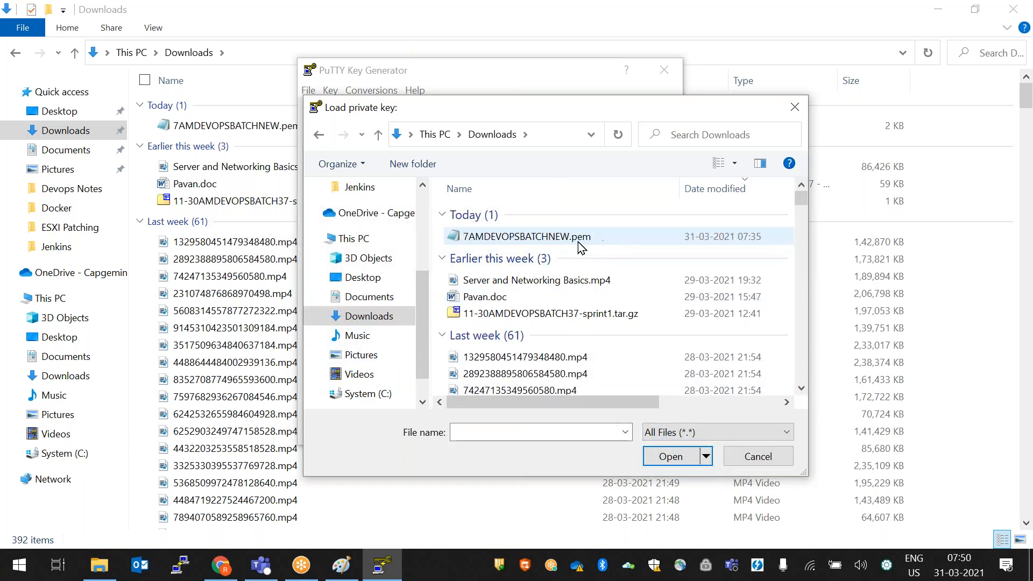
double_click(587, 238)
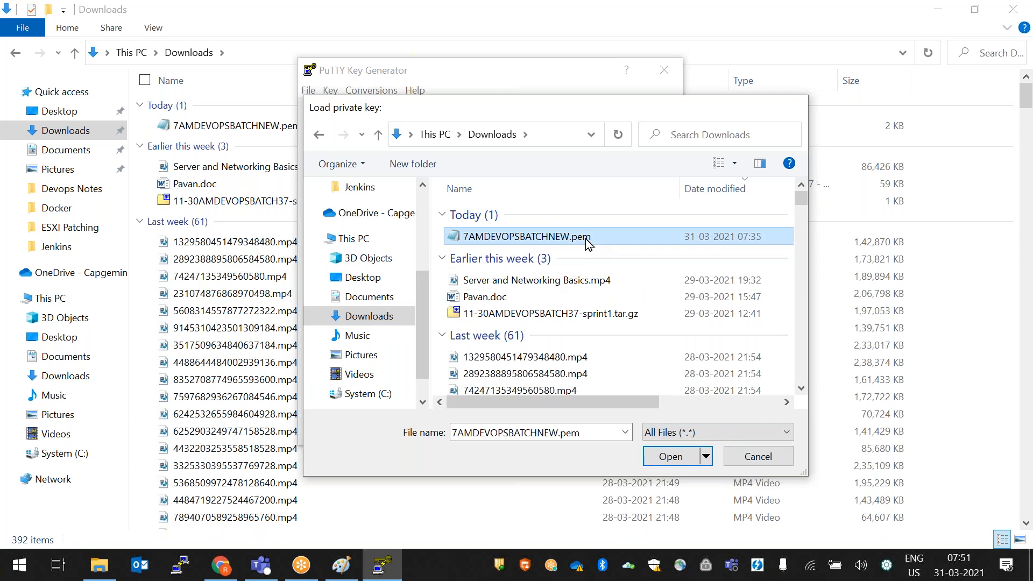
click(597, 362)
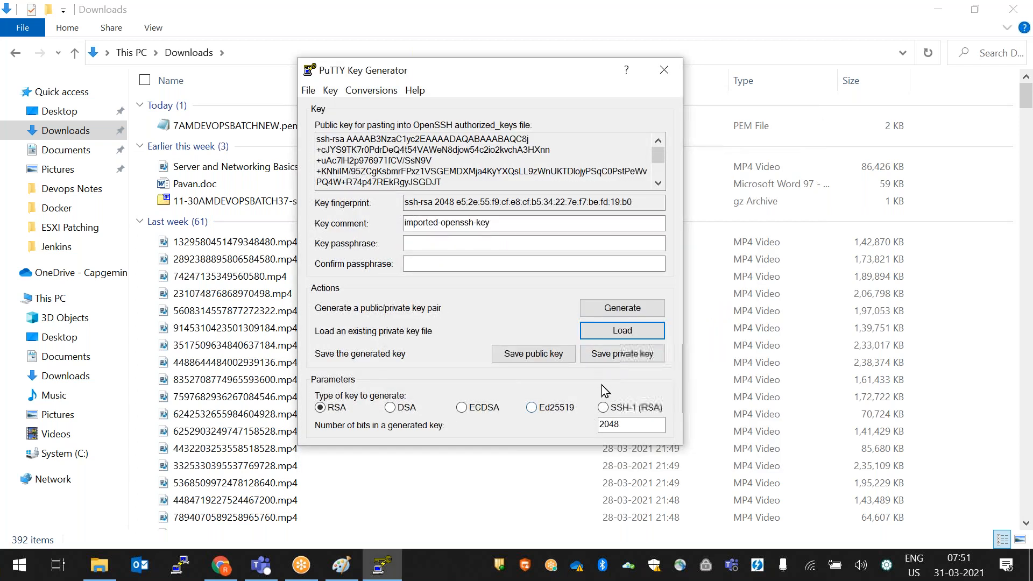
- Start saving the key to the Desktop without a passphrase, cancel, close PuTTYgen and open PuTTY
click(647, 360)
click(522, 343)
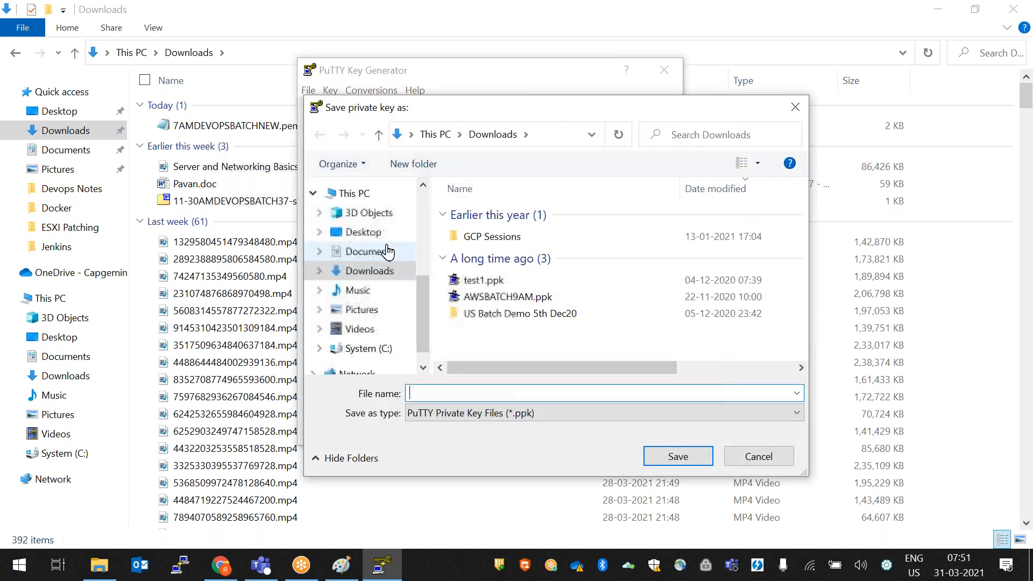
click(364, 232)
click(493, 396)
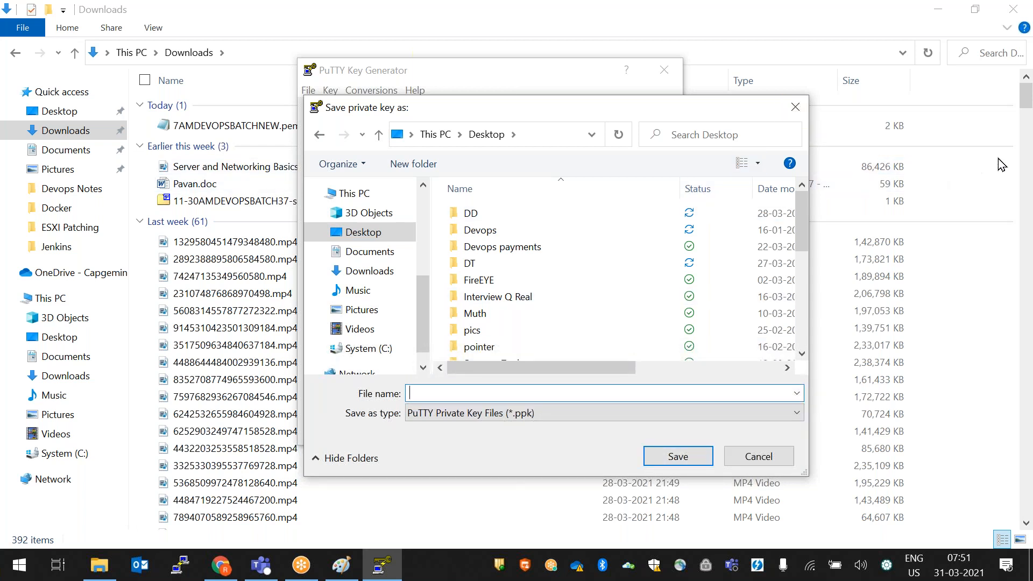
key(Escape)
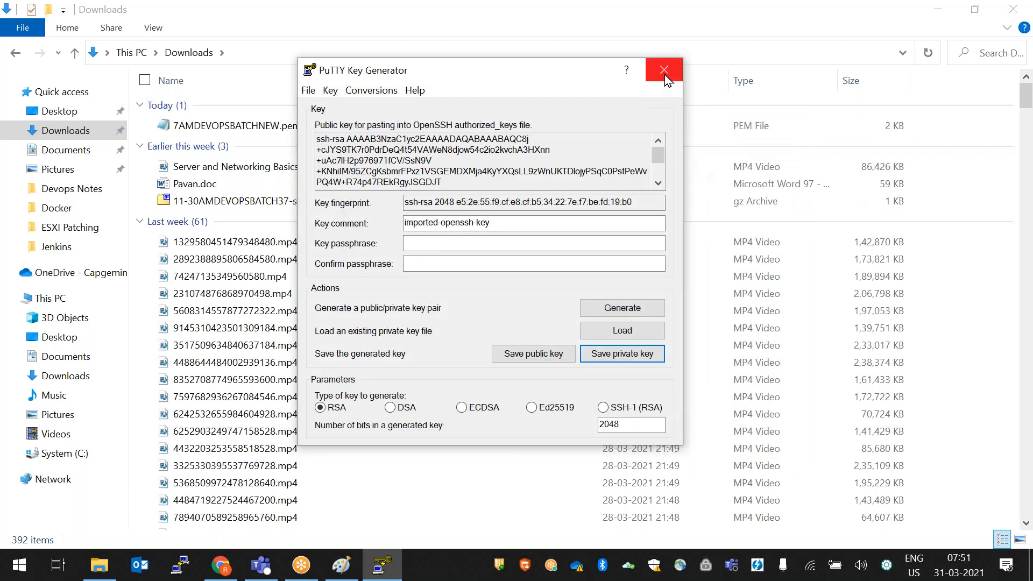
click(665, 70)
click(179, 566)
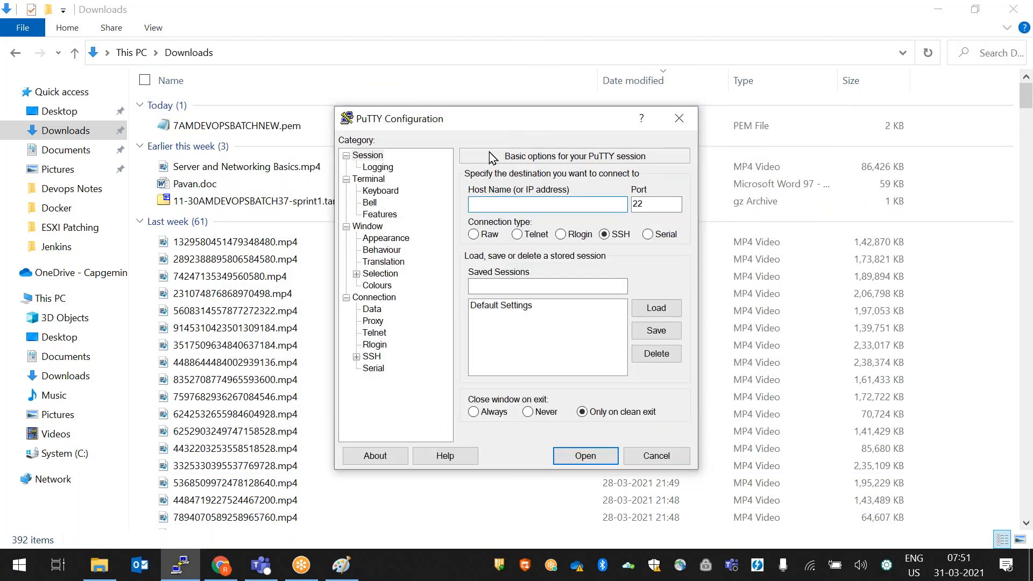
- Close the PuTTY configuration and enlarge the EC2 instances list in Chrome
drag(482, 115, 428, 82)
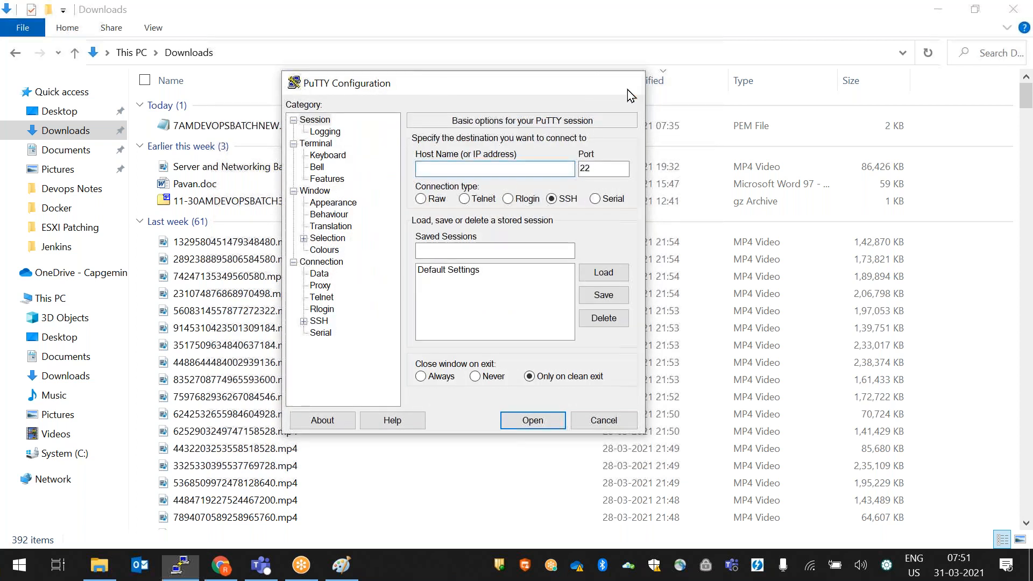
click(628, 91)
click(222, 567)
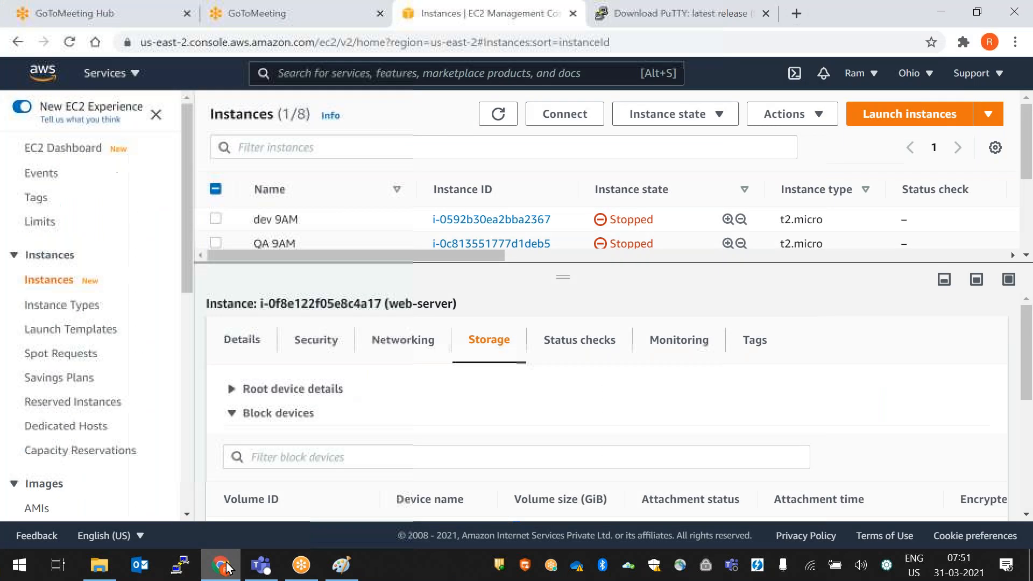
drag(572, 310, 528, 464)
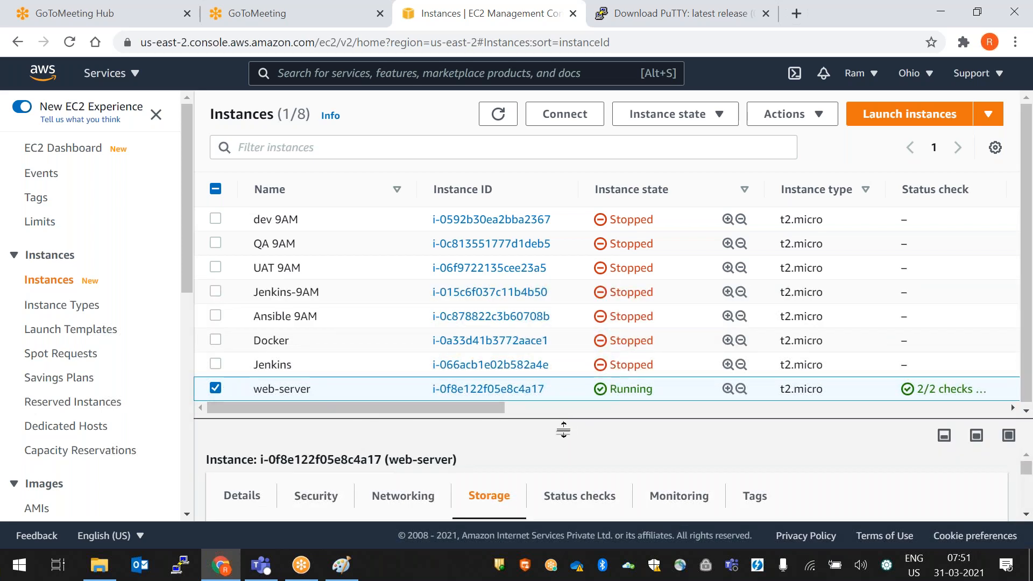
drag(566, 436, 599, 239)
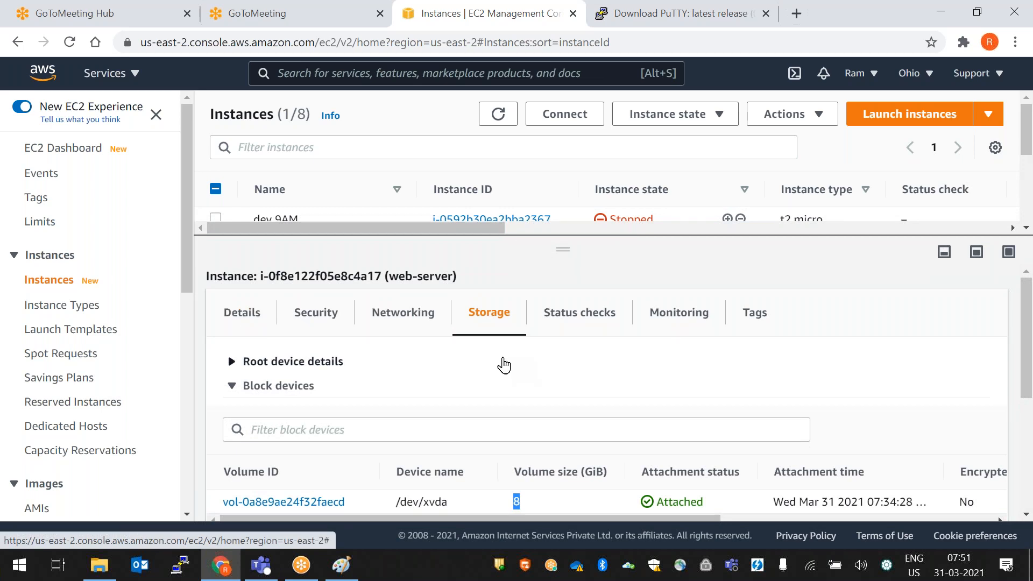
- Copy the web-server's public IPv4 address from its details and return to PuTTY
click(243, 325)
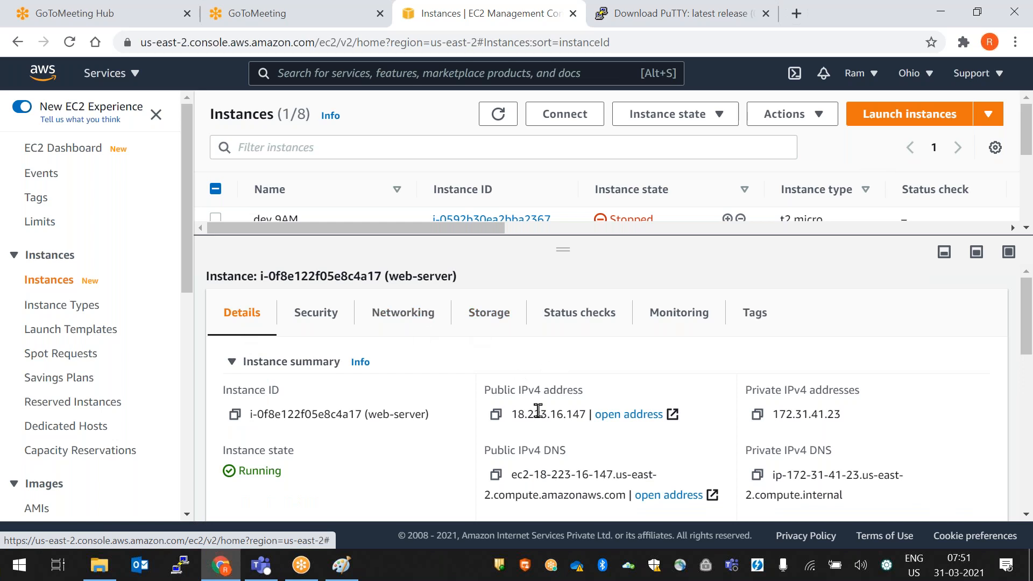
click(496, 415)
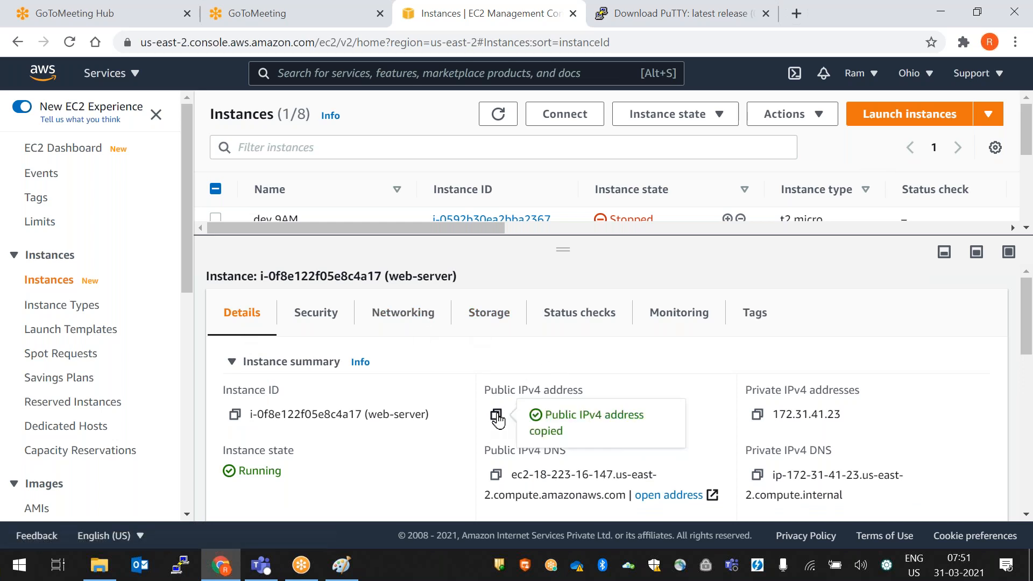
click(181, 565)
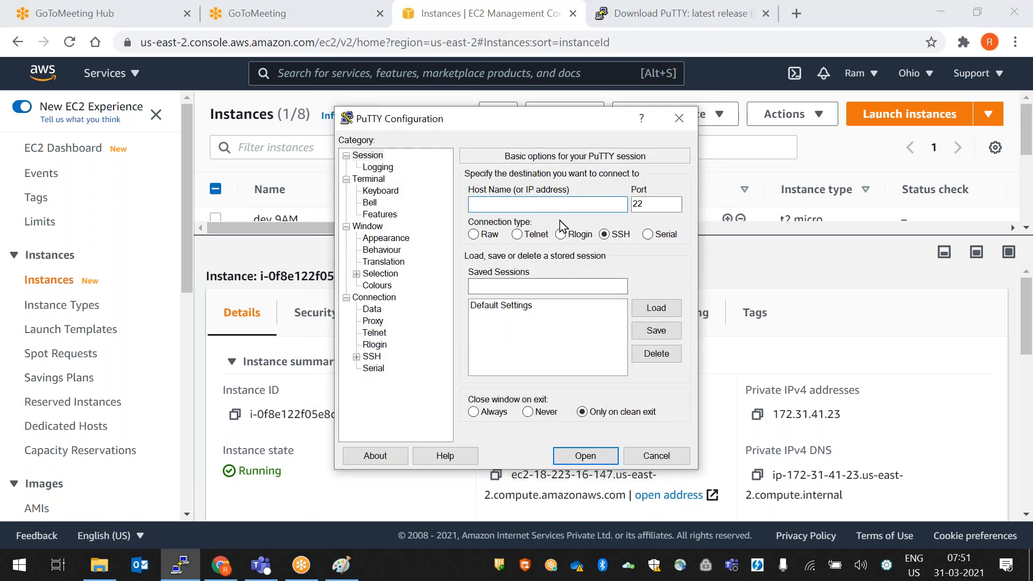
- Connect over SSH to 18.223.16.147 using the 7AMDEVOPSBATCHNEW.ppk key under Connection > SSH > Auth
key(ctrl+v)
click(357, 357)
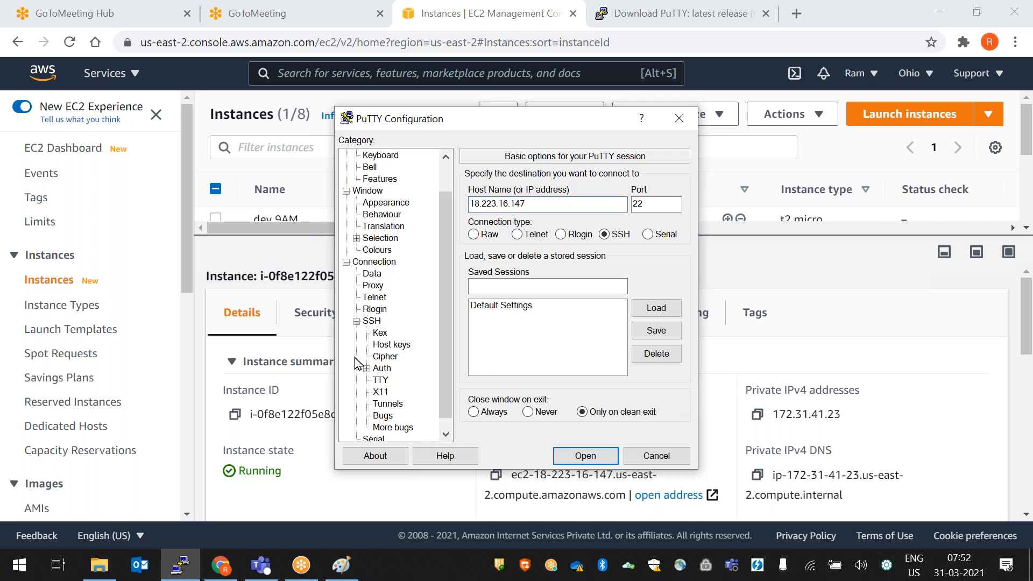
click(382, 369)
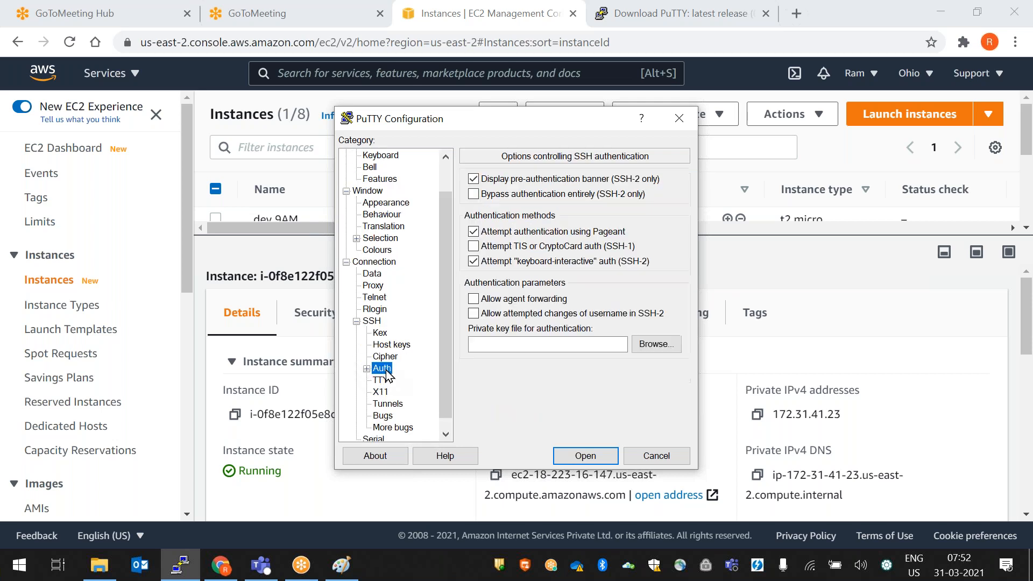
click(672, 349)
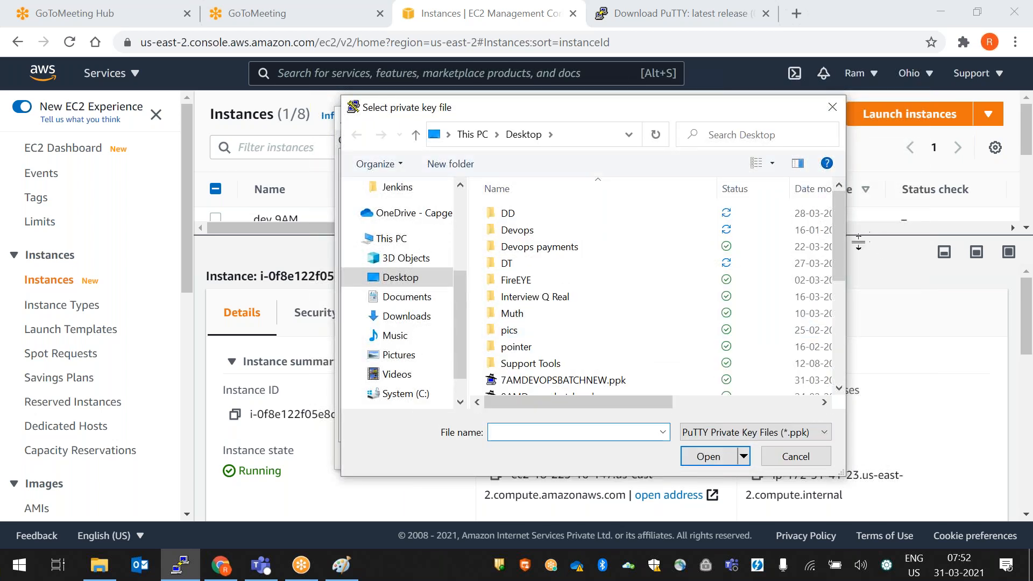
drag(843, 242, 840, 284)
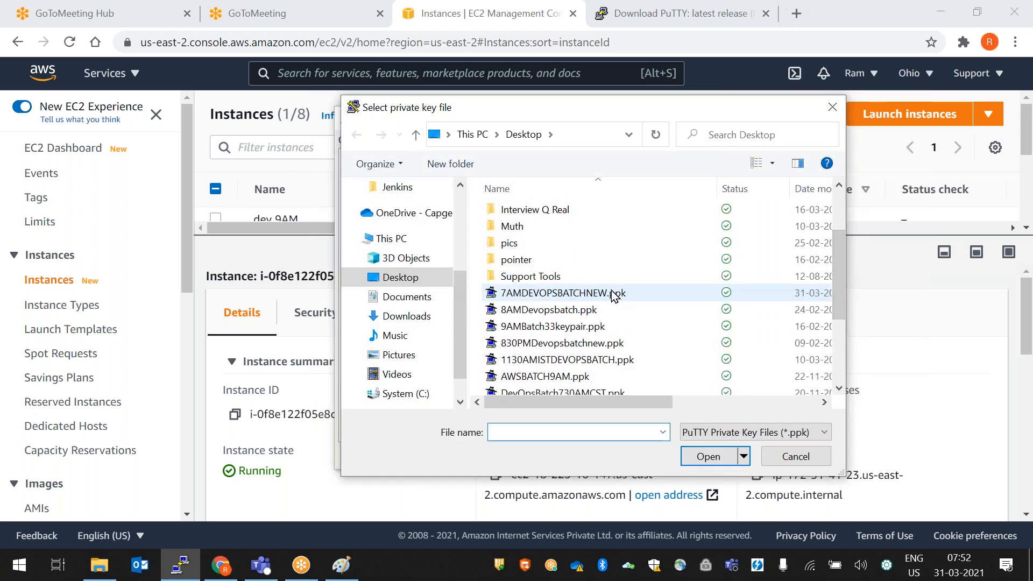
double_click(590, 295)
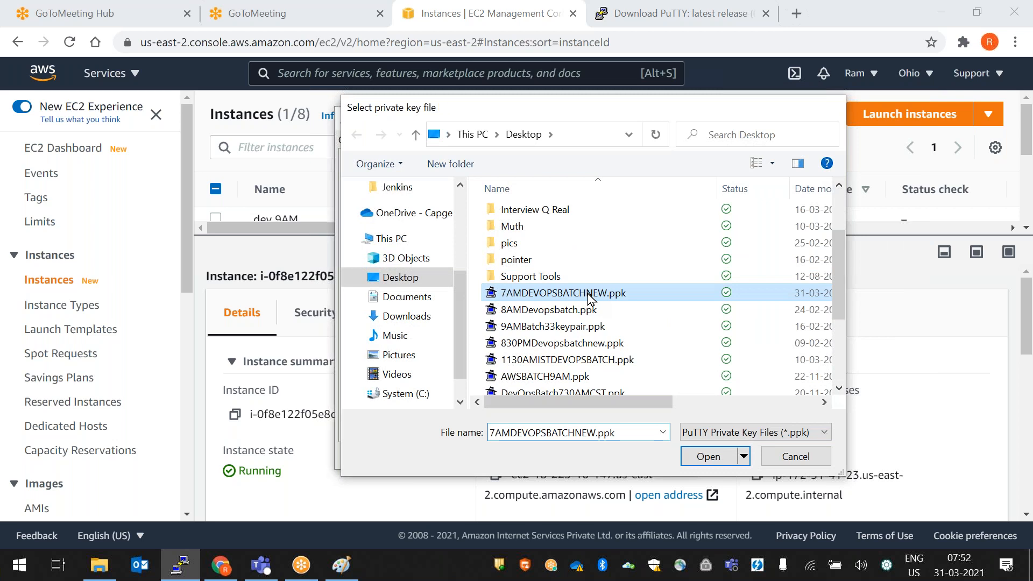
click(585, 456)
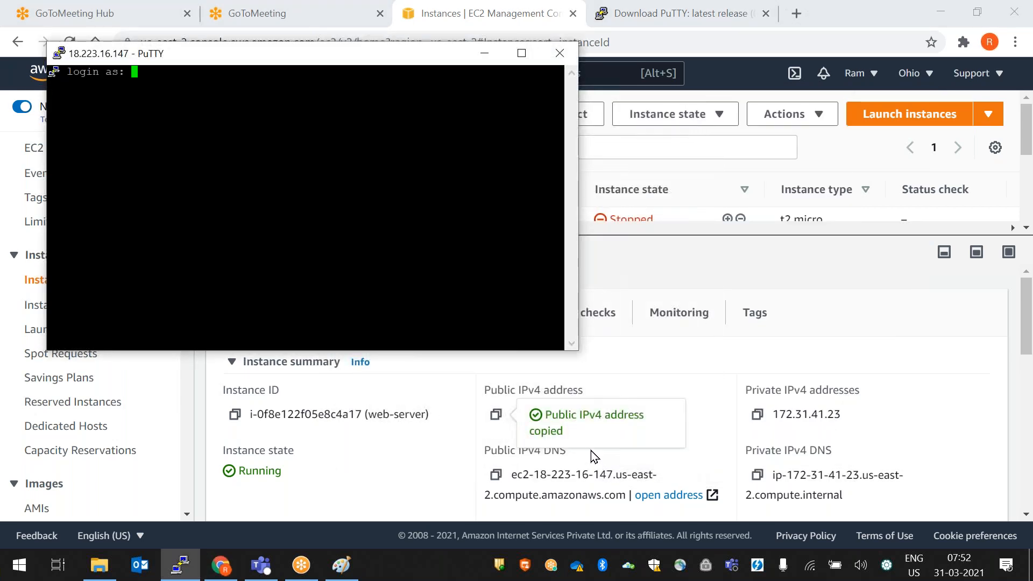
- Log in to the web-server as ec2-user
text(ec2-user)
key(Return)
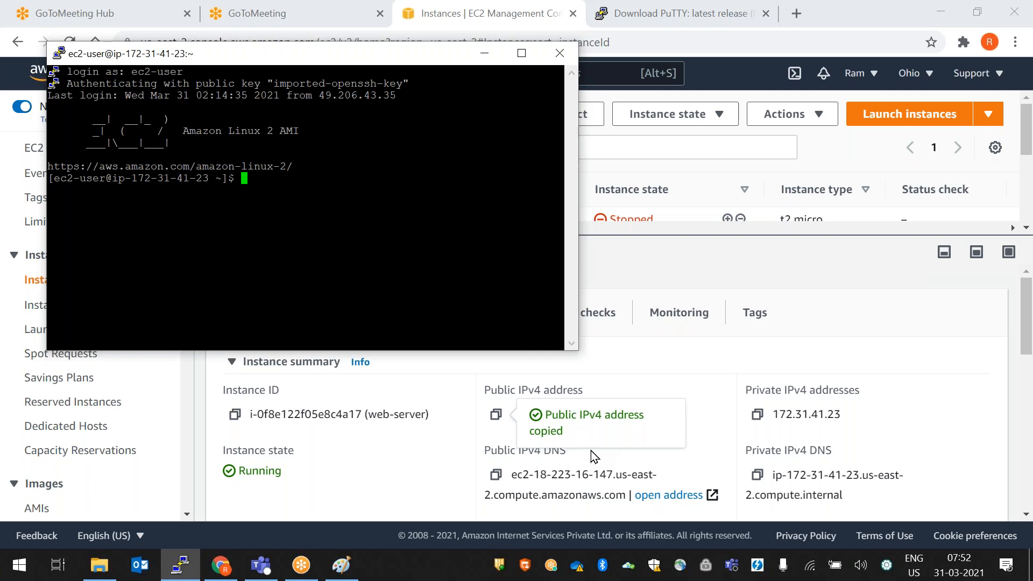
click(1014, 149)
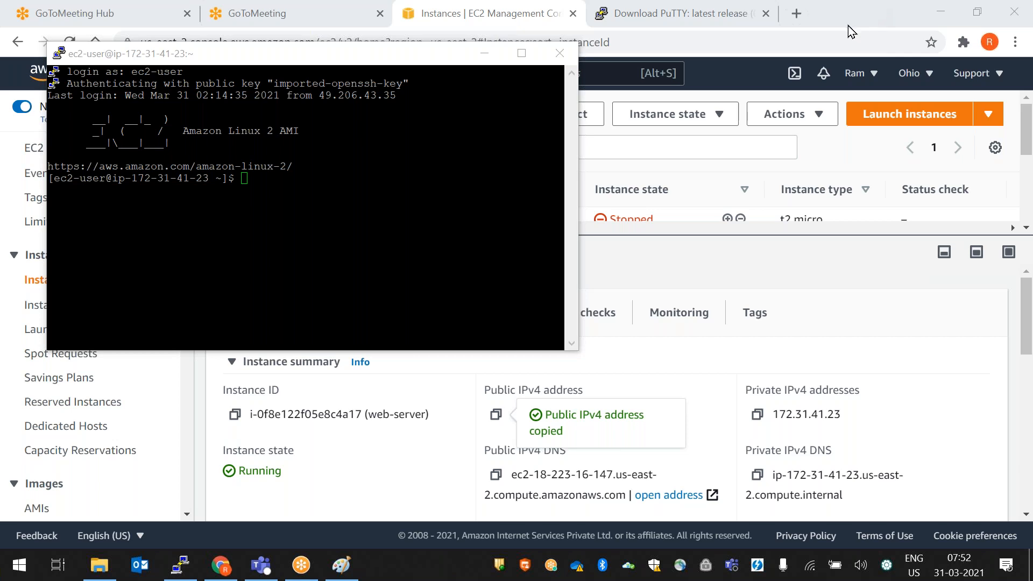
- Cancel the PuTTY exit confirmation and bring the EC2 console to the front
click(560, 53)
click(602, 344)
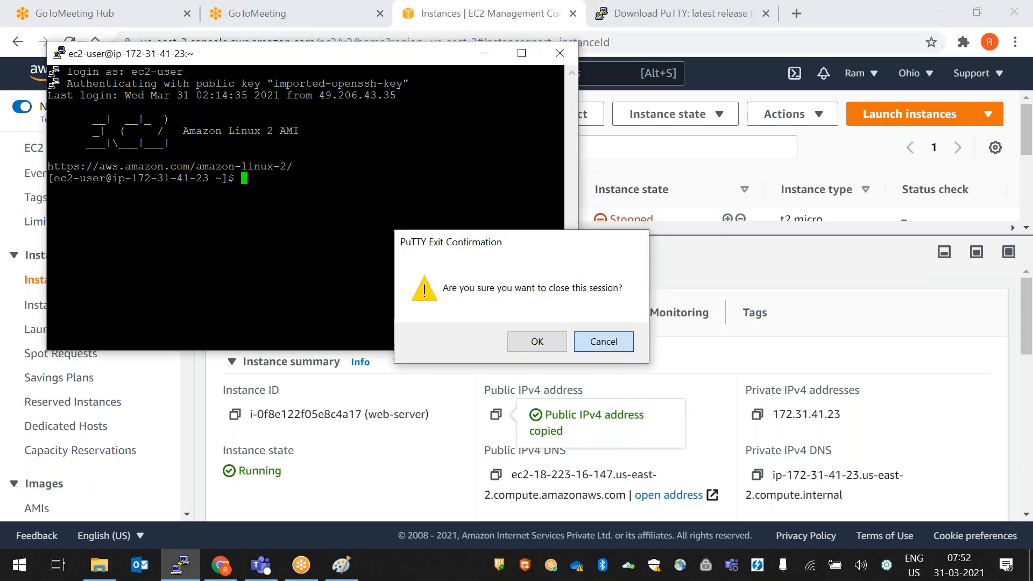
click(669, 46)
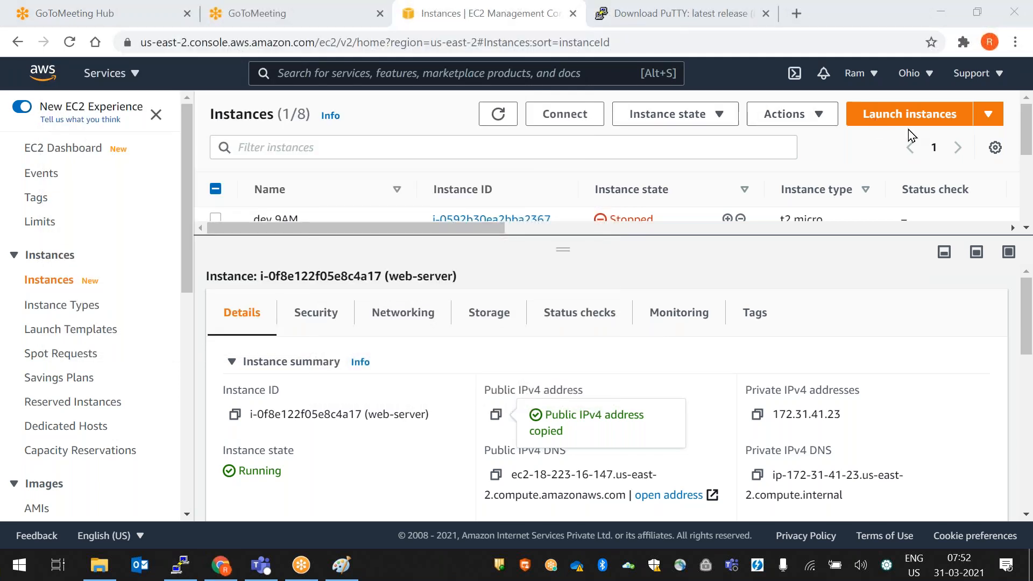
- Start a new Amazon Linux 2 t2.micro instance, continuing past storage and tags
click(909, 114)
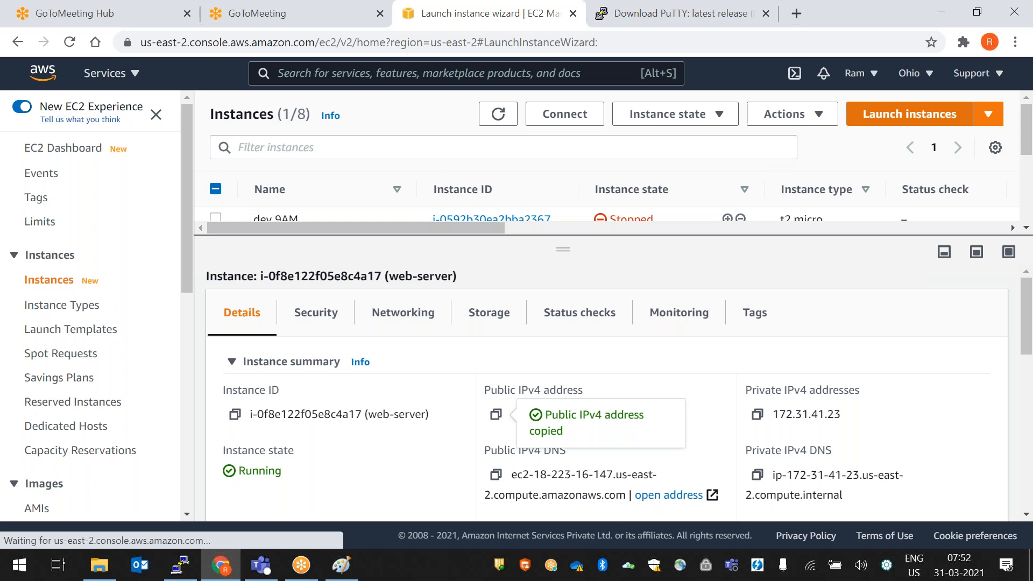
scroll(828, 352, down, 1)
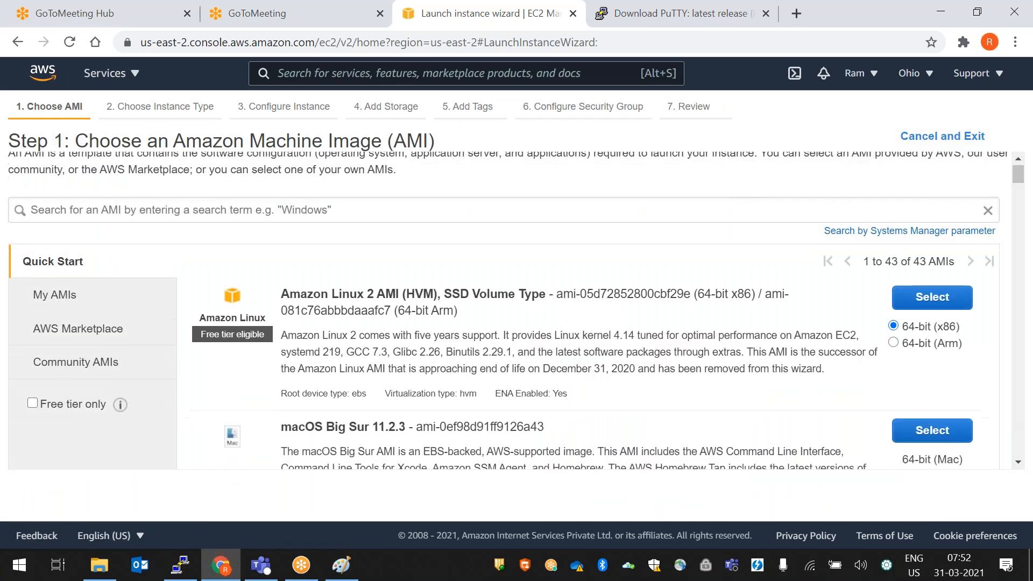
click(932, 224)
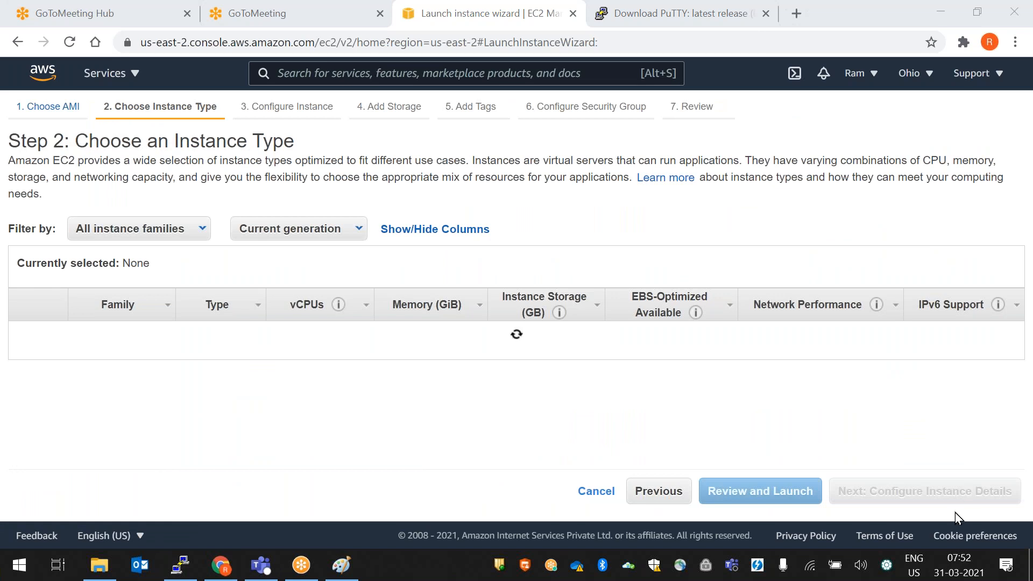
click(910, 491)
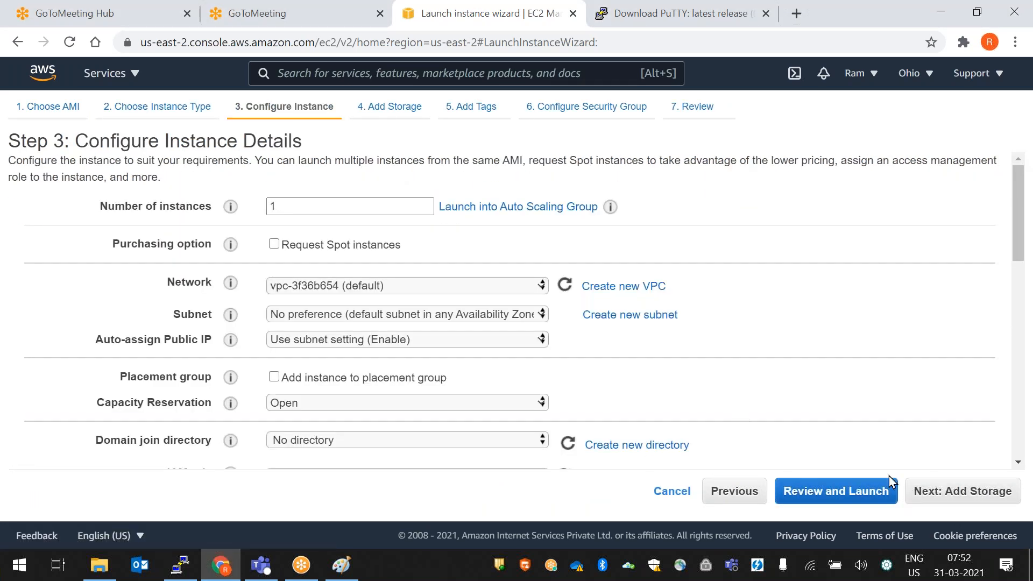
click(910, 492)
click(937, 498)
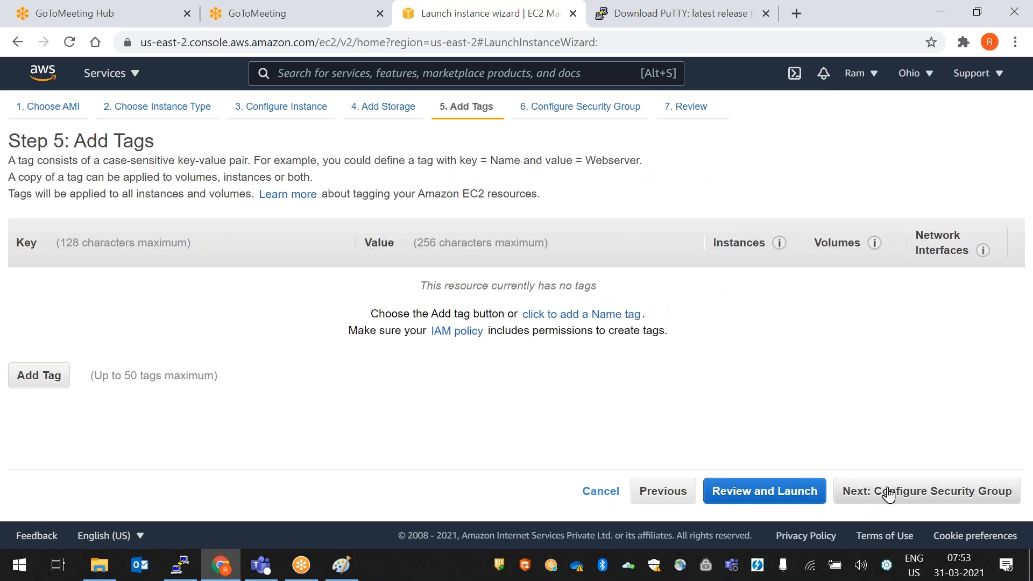
- Assign the existing 7AMDEVOPSBATCHNEW security group and proceed through review to the key pair prompt
click(881, 500)
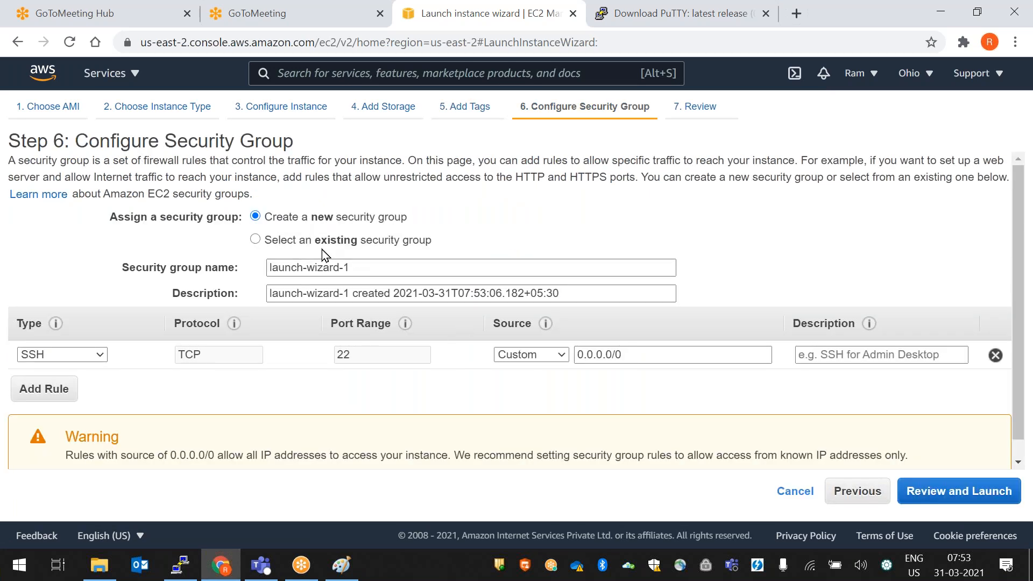
click(255, 240)
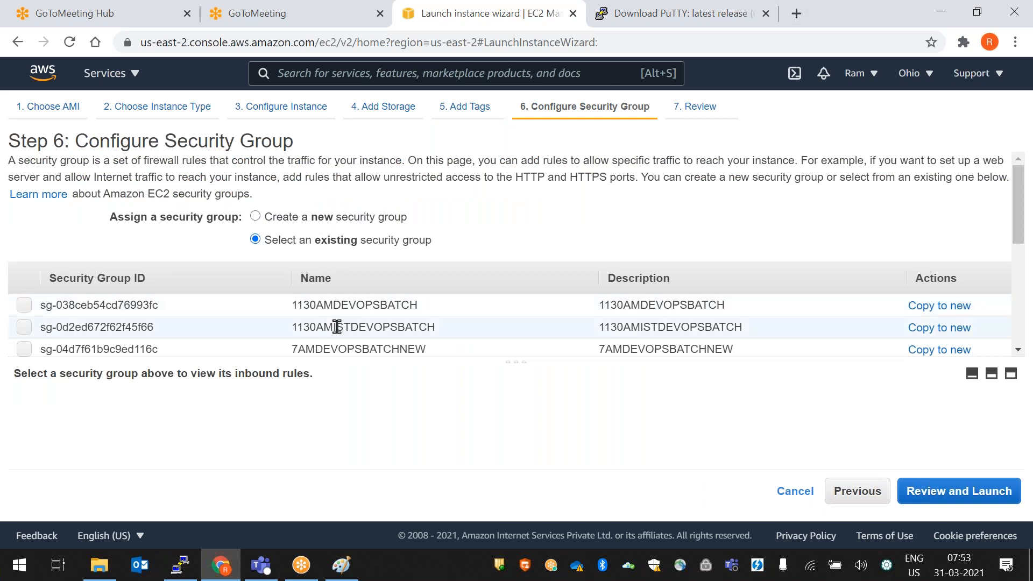
click(386, 349)
click(949, 493)
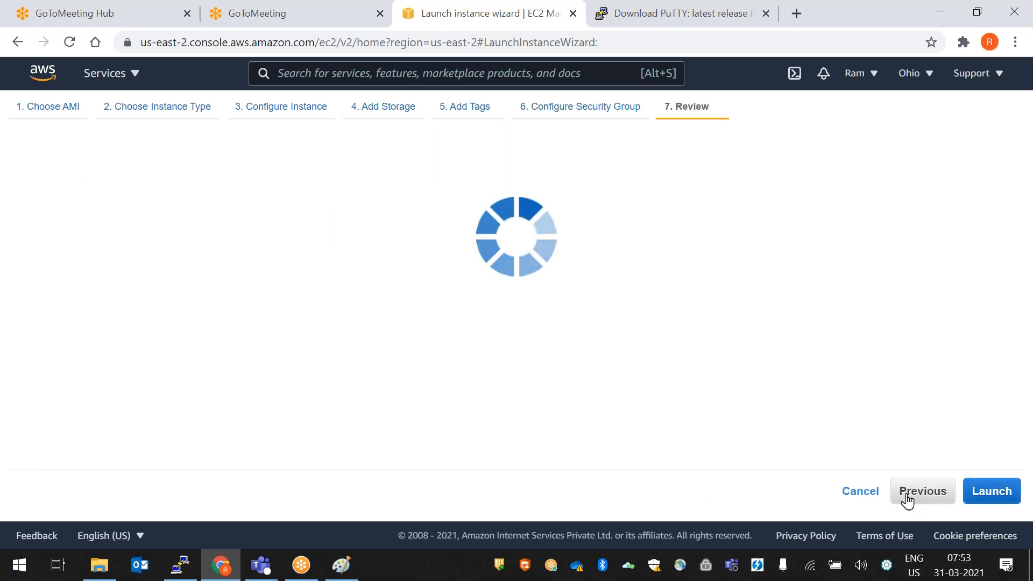
click(978, 491)
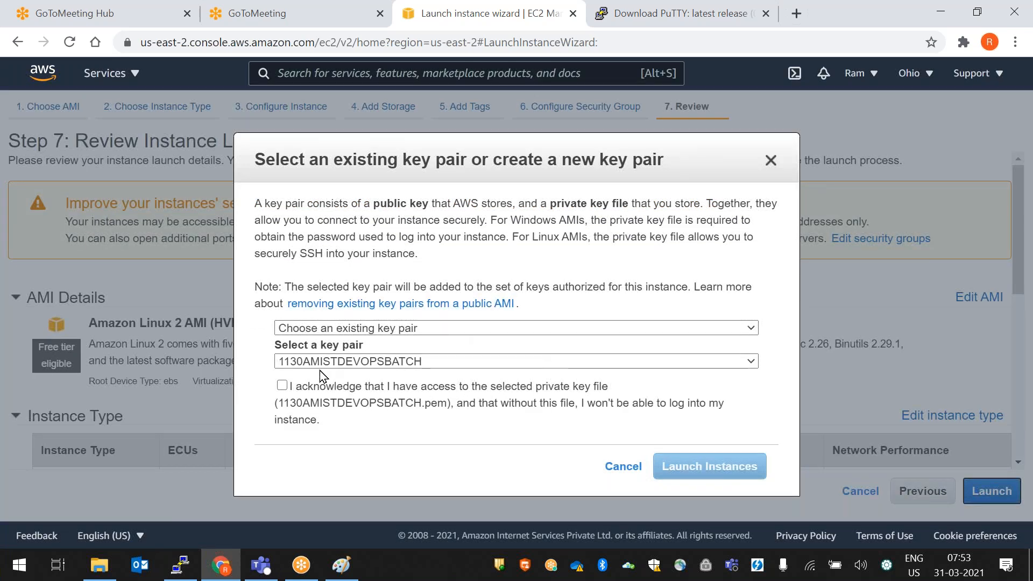
- Switch the key pair option to Create a new key pair, then close the dialog without launching
click(331, 329)
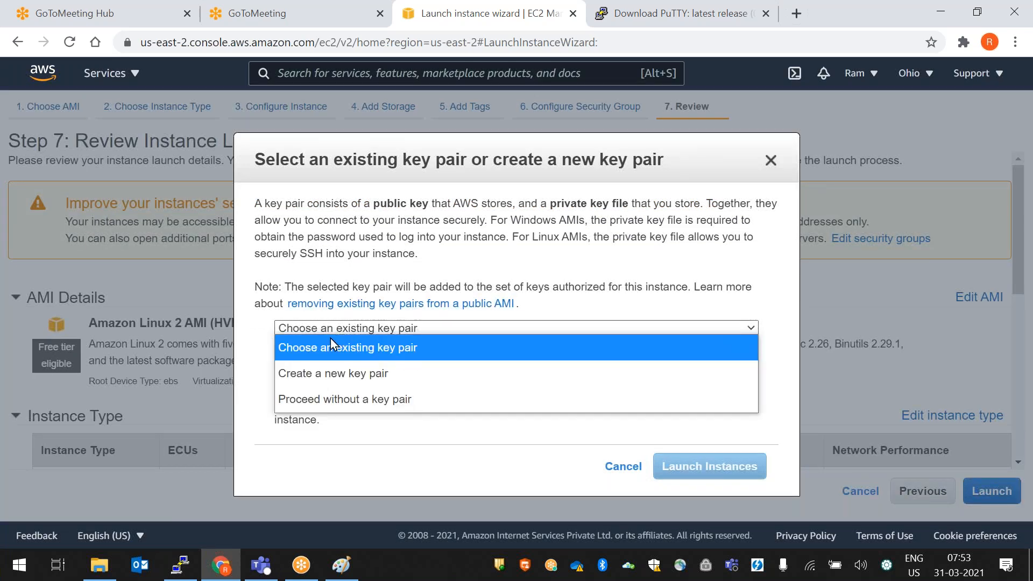
click(338, 375)
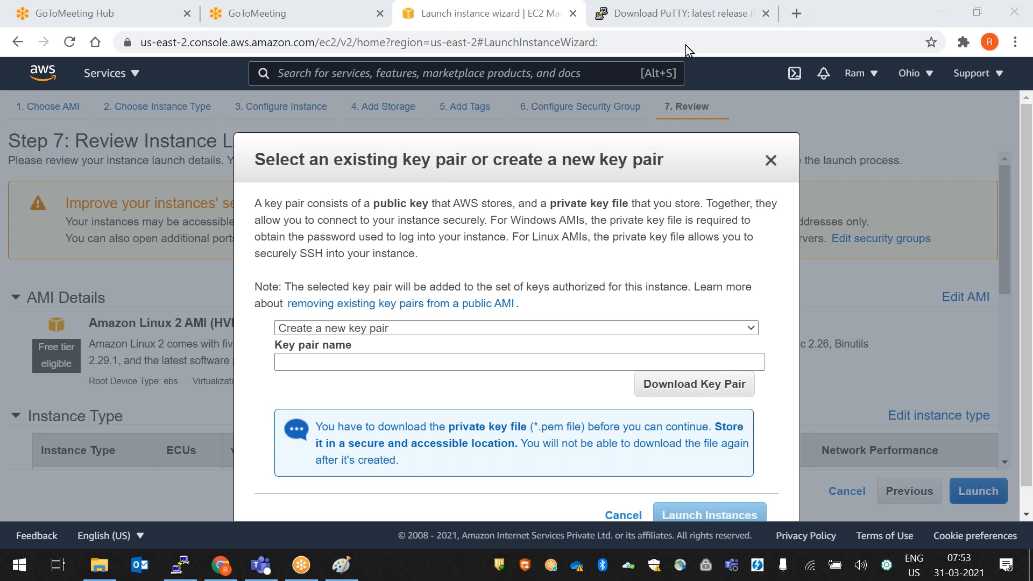
click(770, 161)
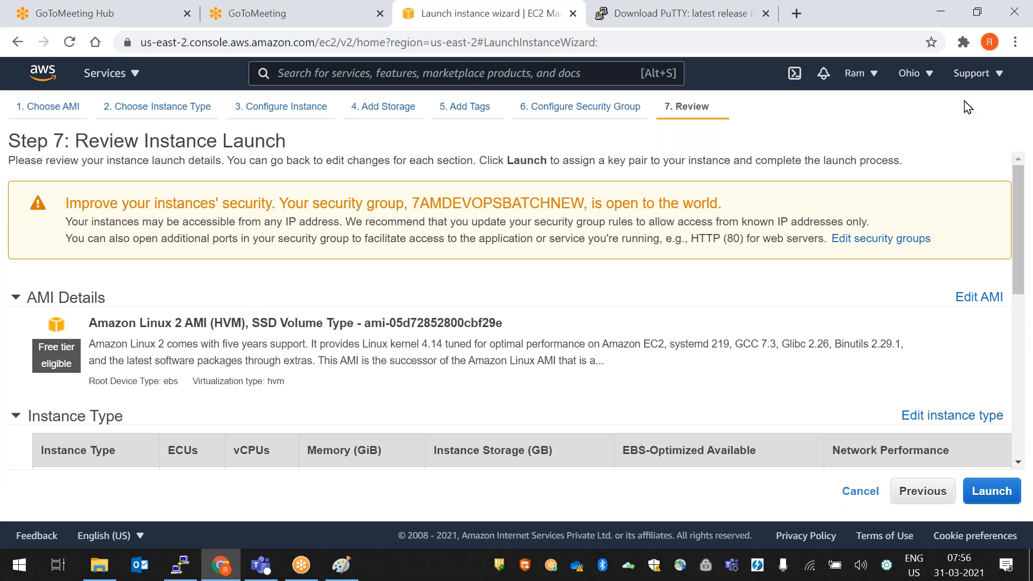
click(1005, 96)
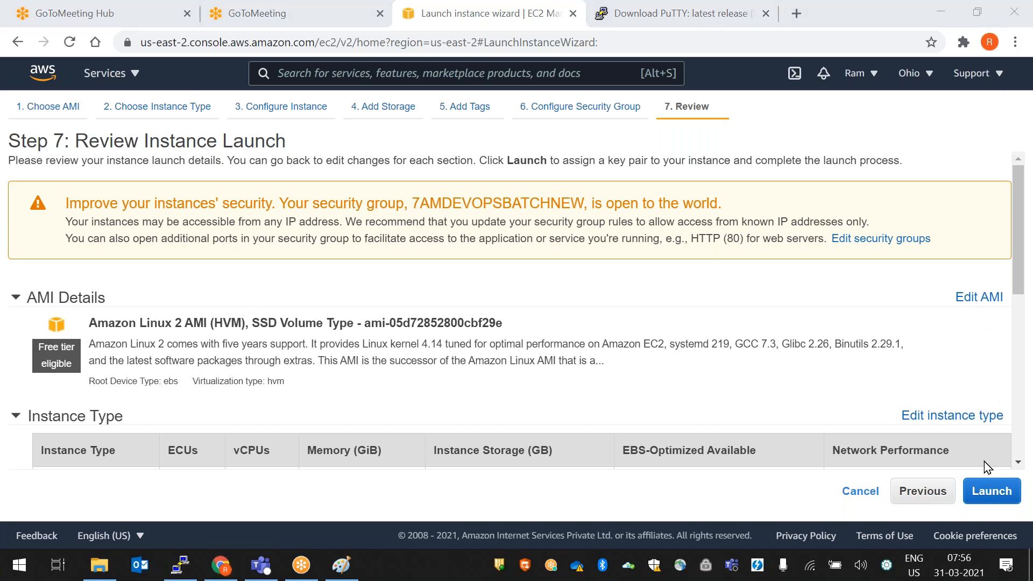